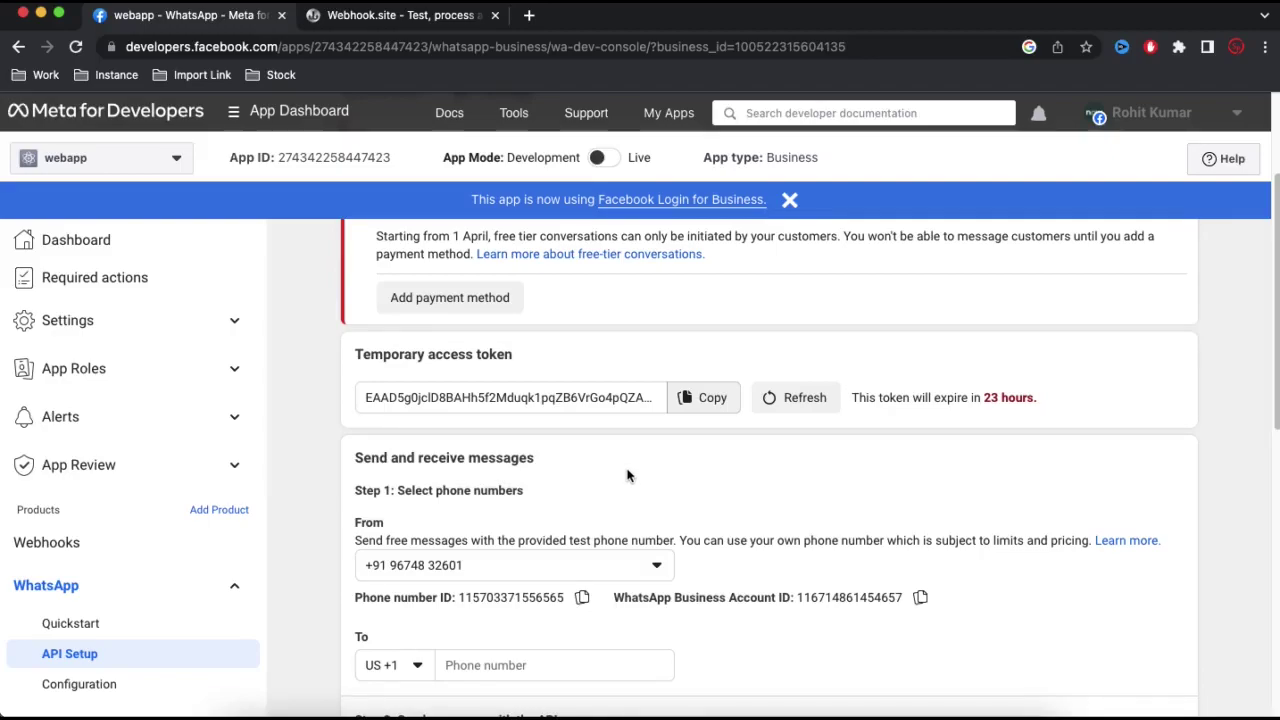
- Review the sender phone number list, leaving the sender unchanged
{"action": "scroll", "coordinate": [626, 471], "scroll_direction": "down", "scroll_amount": 3}
{"action": "left_click", "coordinate": [418, 427]}
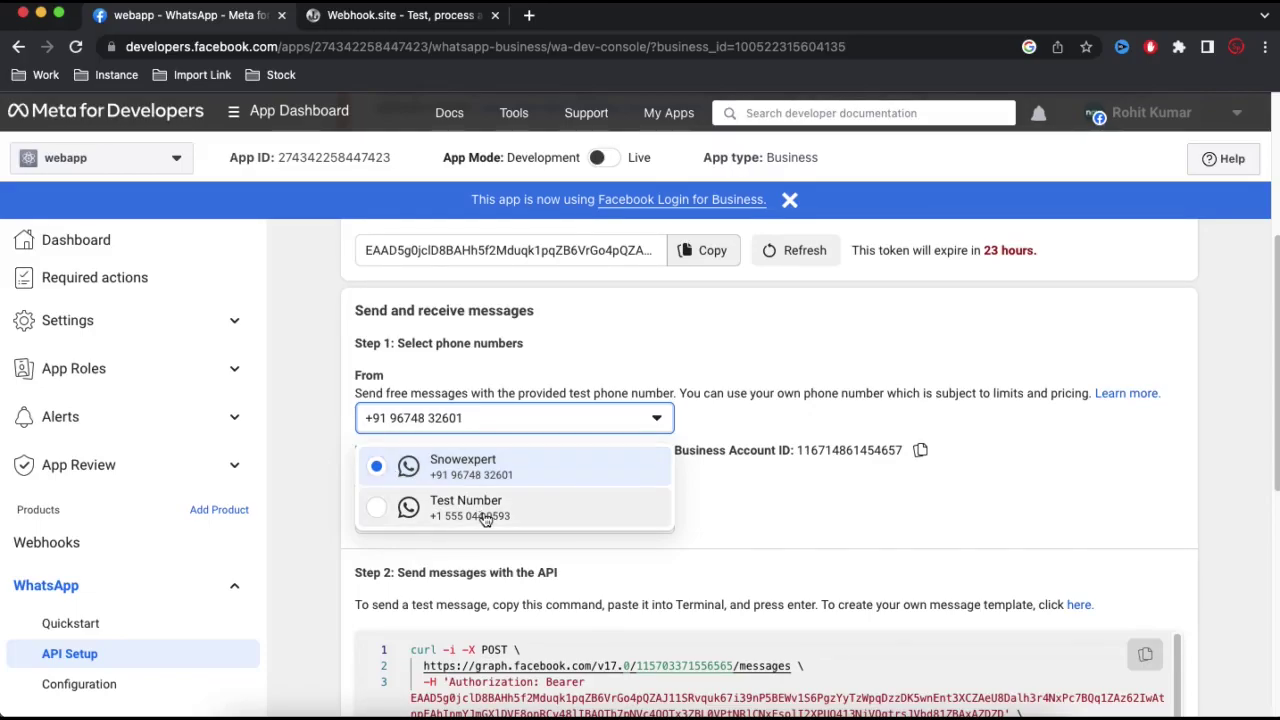
{"action": "left_click", "coordinate": [710, 489]}
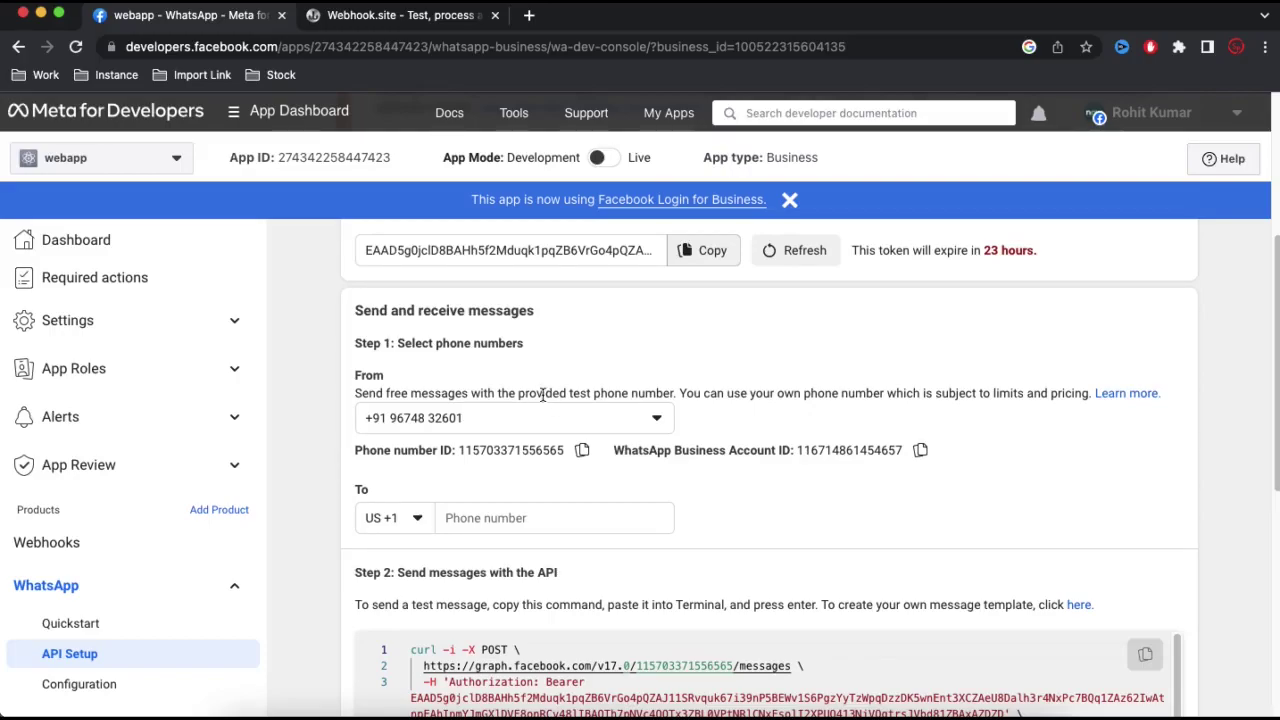
{"action": "scroll", "coordinate": [565, 490], "scroll_direction": "down", "scroll_amount": 2}
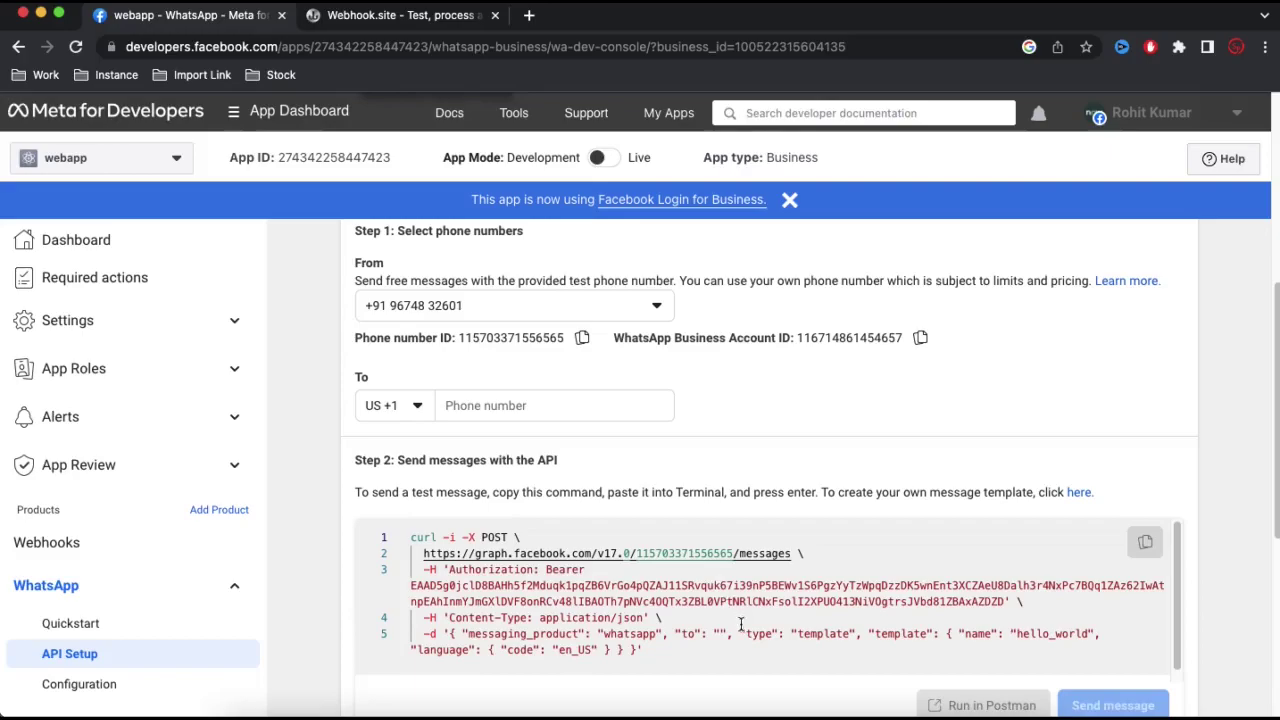
- Glance at Postman, then switch to the Webhook.site page awaiting its first request
{"action": "left_click", "coordinate": [764, 714]}
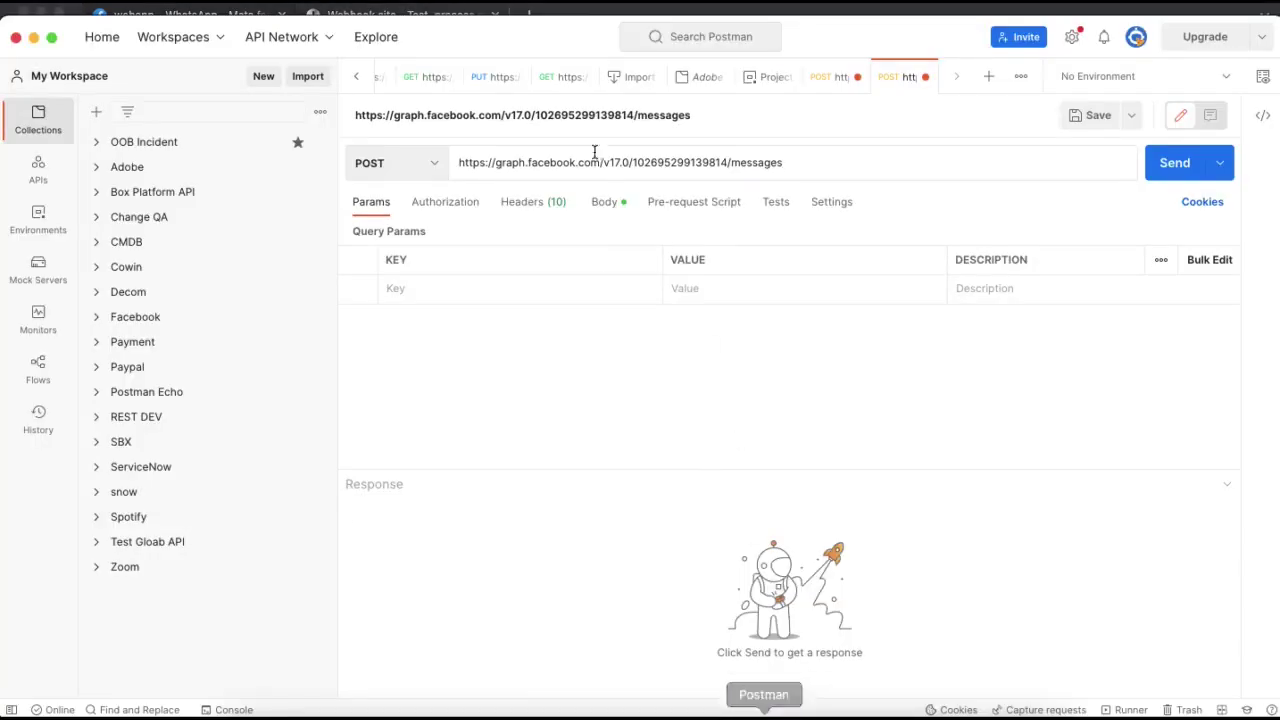
{"action": "left_click", "coordinate": [33, 37]}
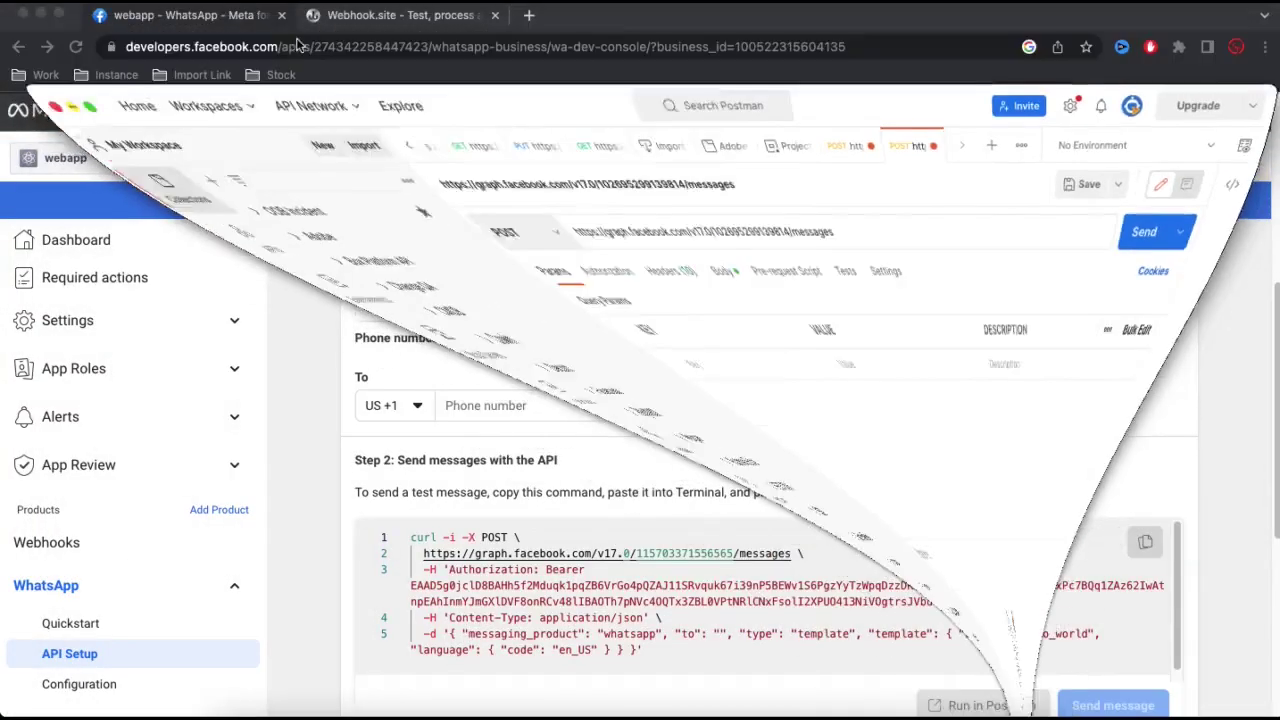
{"action": "left_click", "coordinate": [360, 15]}
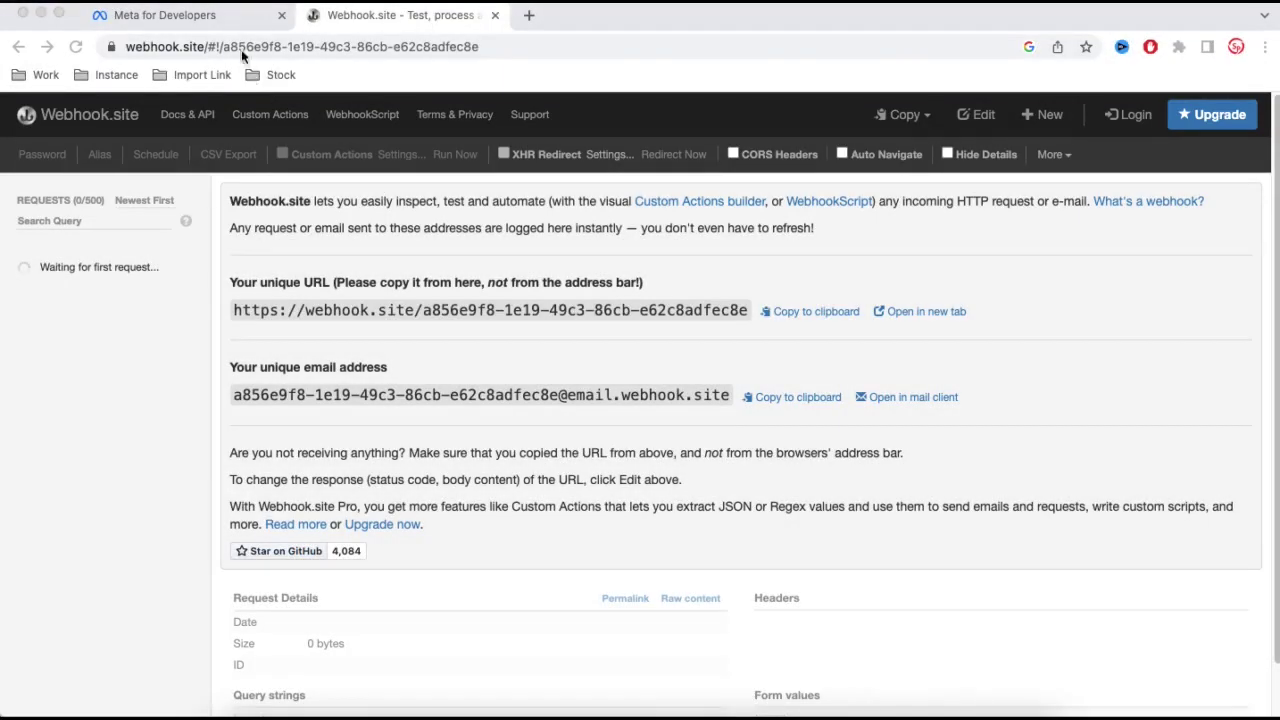
- Open the webapp app from My Apps and go to its WhatsApp API Setup page
{"action": "left_click", "coordinate": [165, 15]}
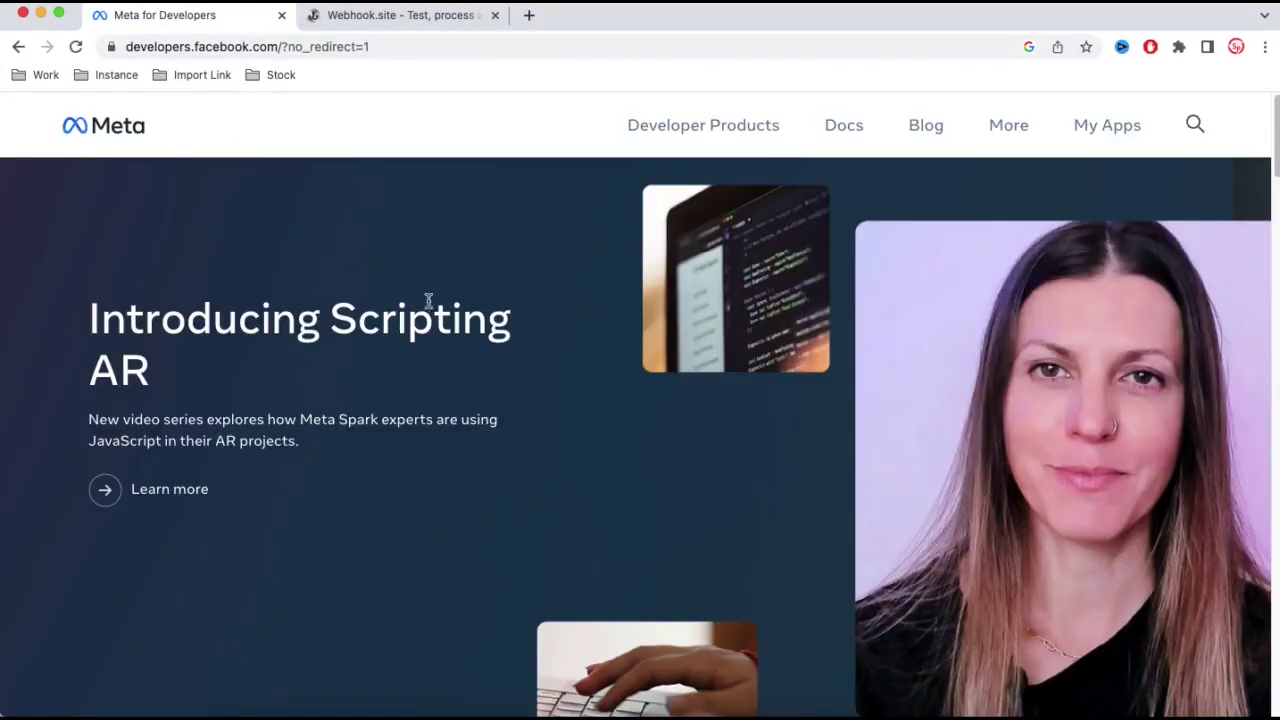
{"action": "left_click", "coordinate": [1100, 126]}
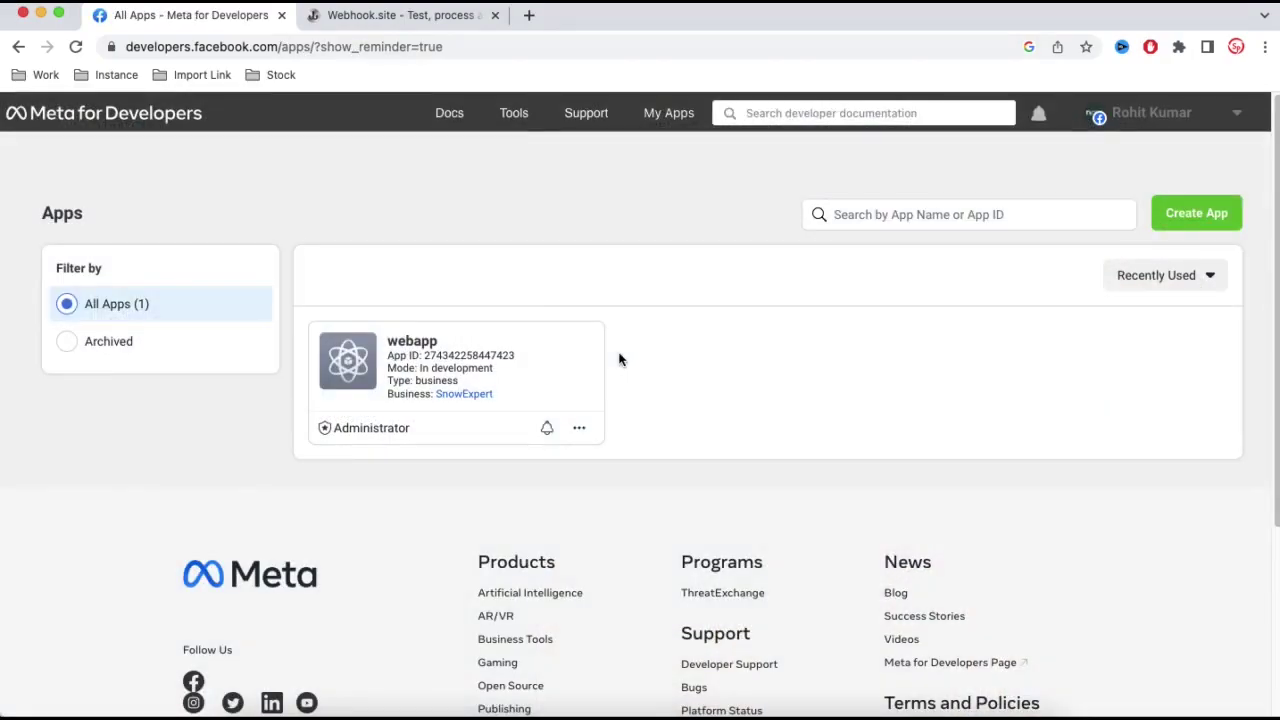
{"action": "left_click", "coordinate": [401, 346]}
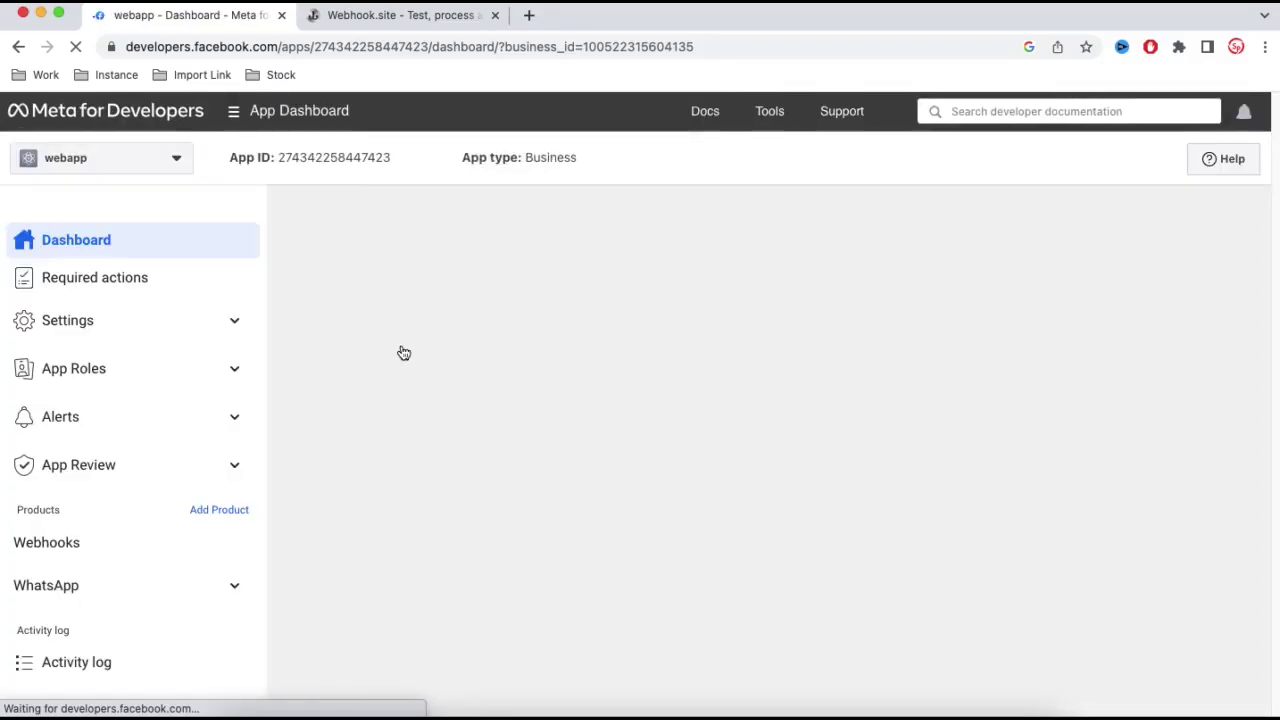
{"action": "left_click", "coordinate": [120, 590]}
{"action": "scroll", "coordinate": [120, 592], "scroll_direction": "down", "scroll_amount": 1}
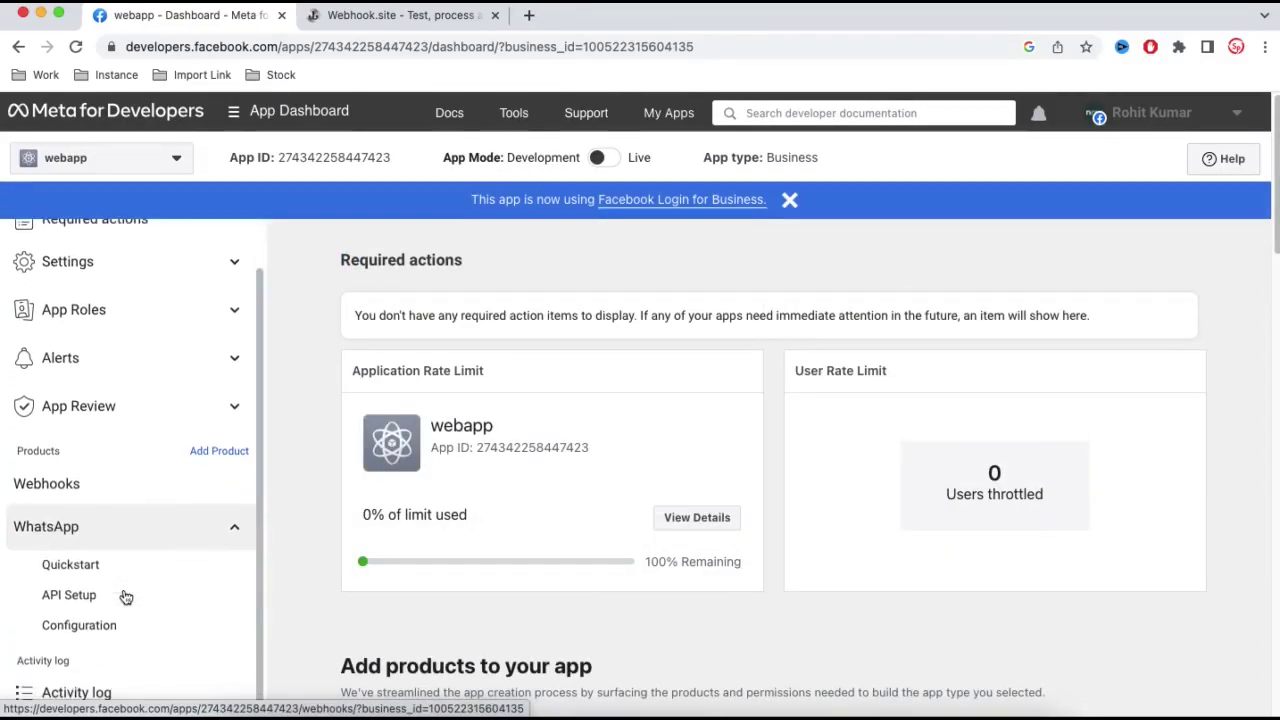
{"action": "left_click", "coordinate": [88, 596]}
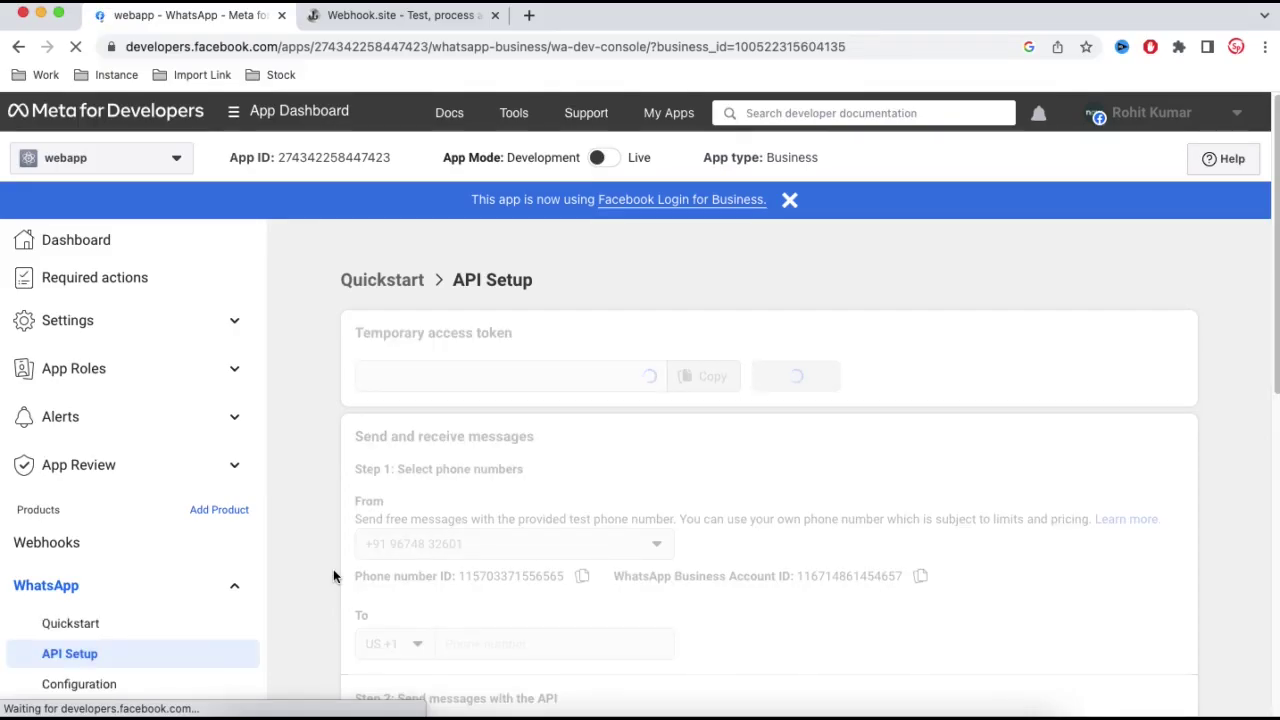
- Make Test Number the sender and select the messages URL in the sample curl command
{"action": "scroll", "coordinate": [979, 542], "scroll_direction": "down", "scroll_amount": 3}
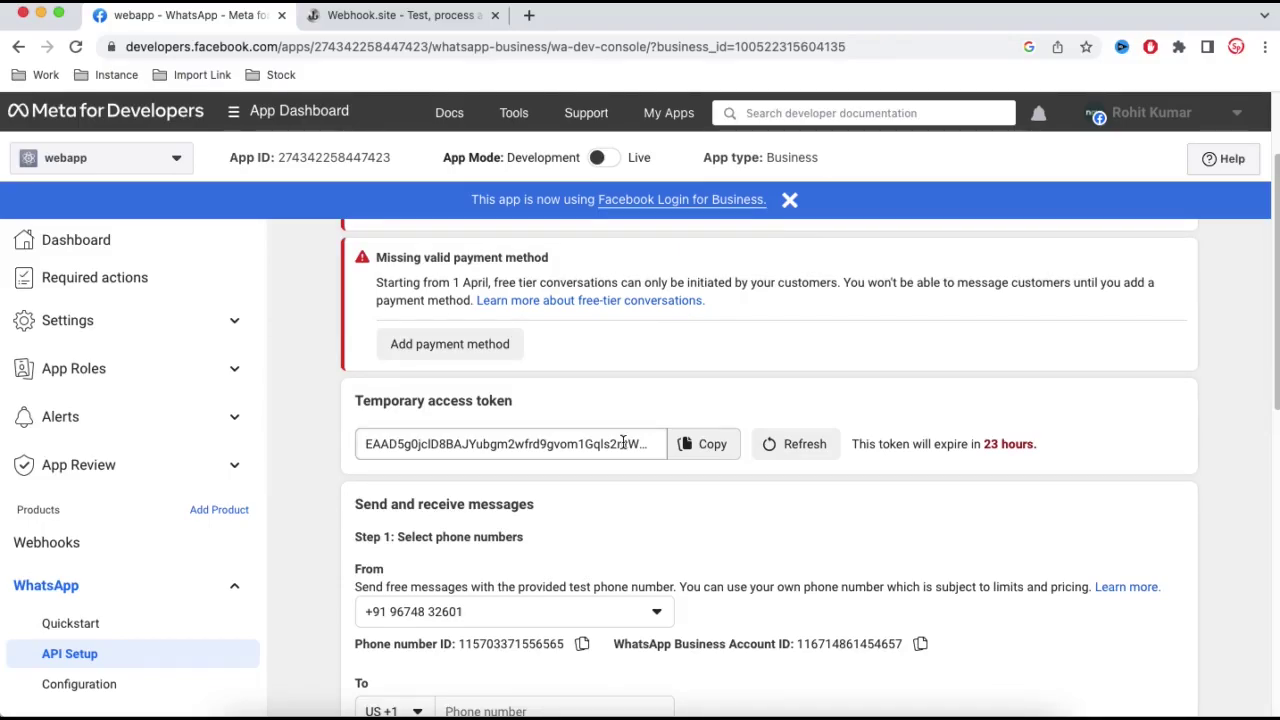
{"action": "scroll", "coordinate": [620, 531], "scroll_direction": "down", "scroll_amount": 2}
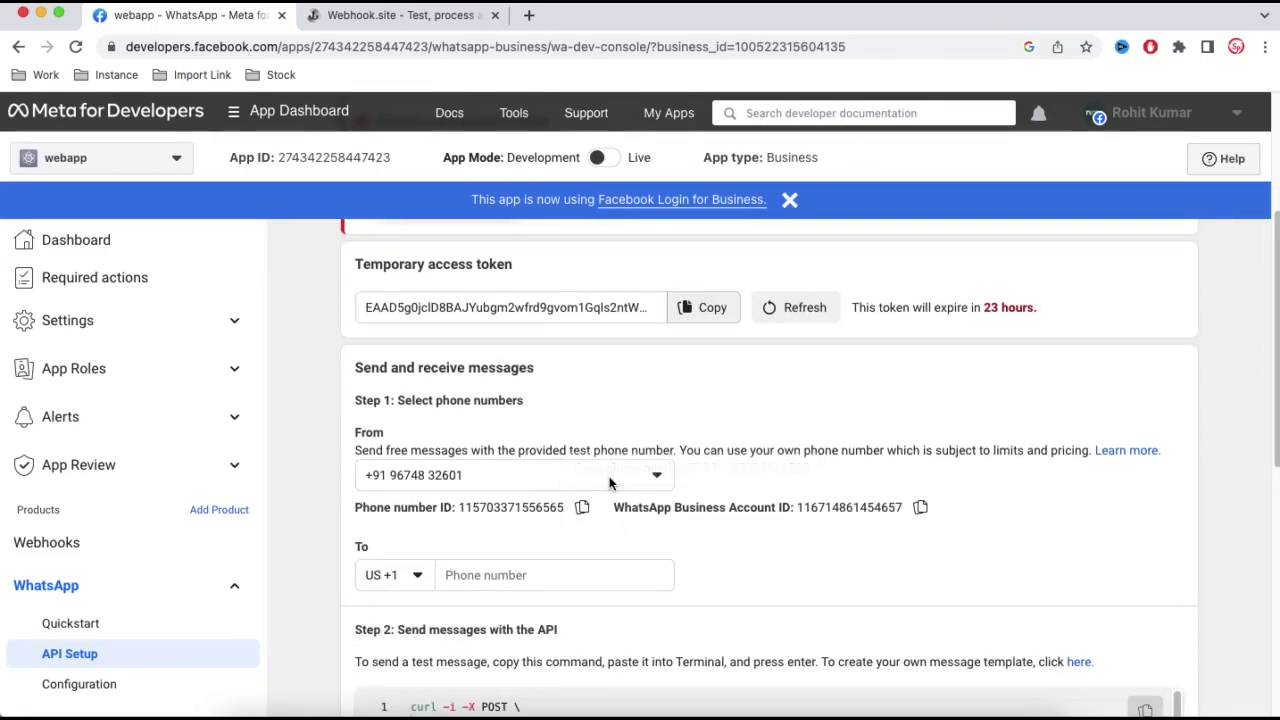
{"action": "left_click", "coordinate": [611, 482]}
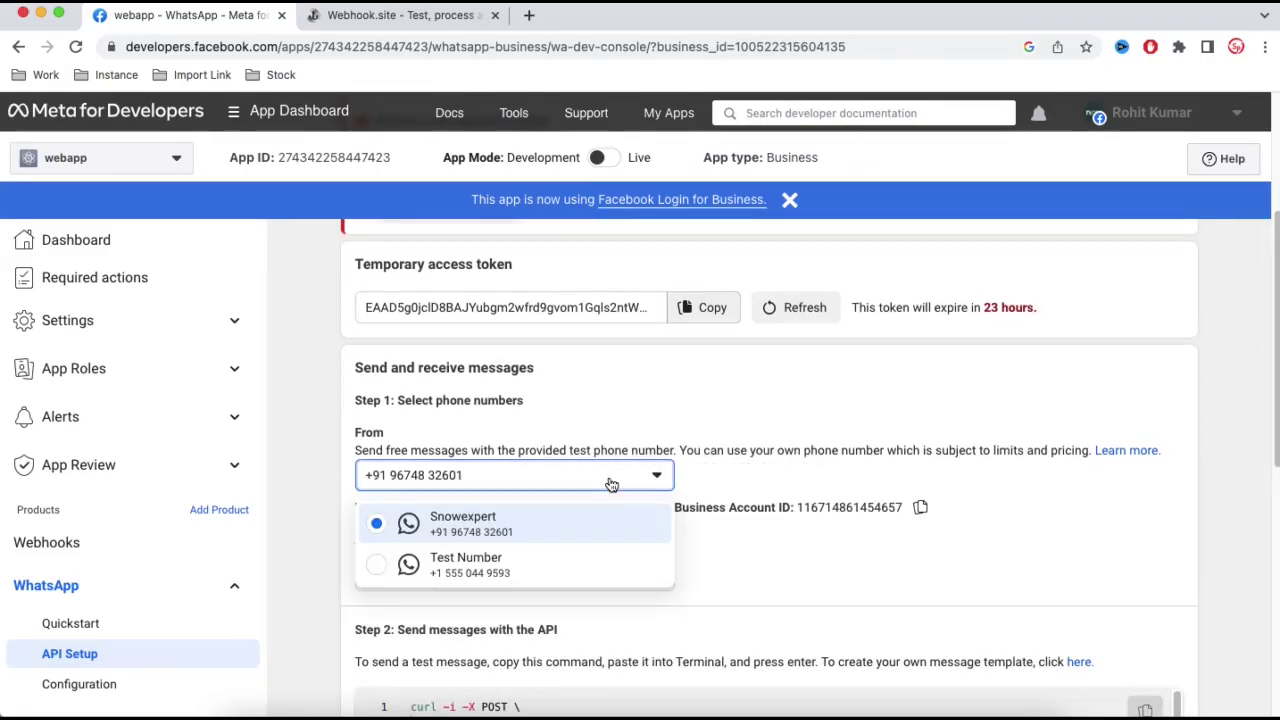
{"action": "left_click", "coordinate": [517, 562]}
{"action": "scroll", "coordinate": [722, 600], "scroll_direction": "down", "scroll_amount": 5}
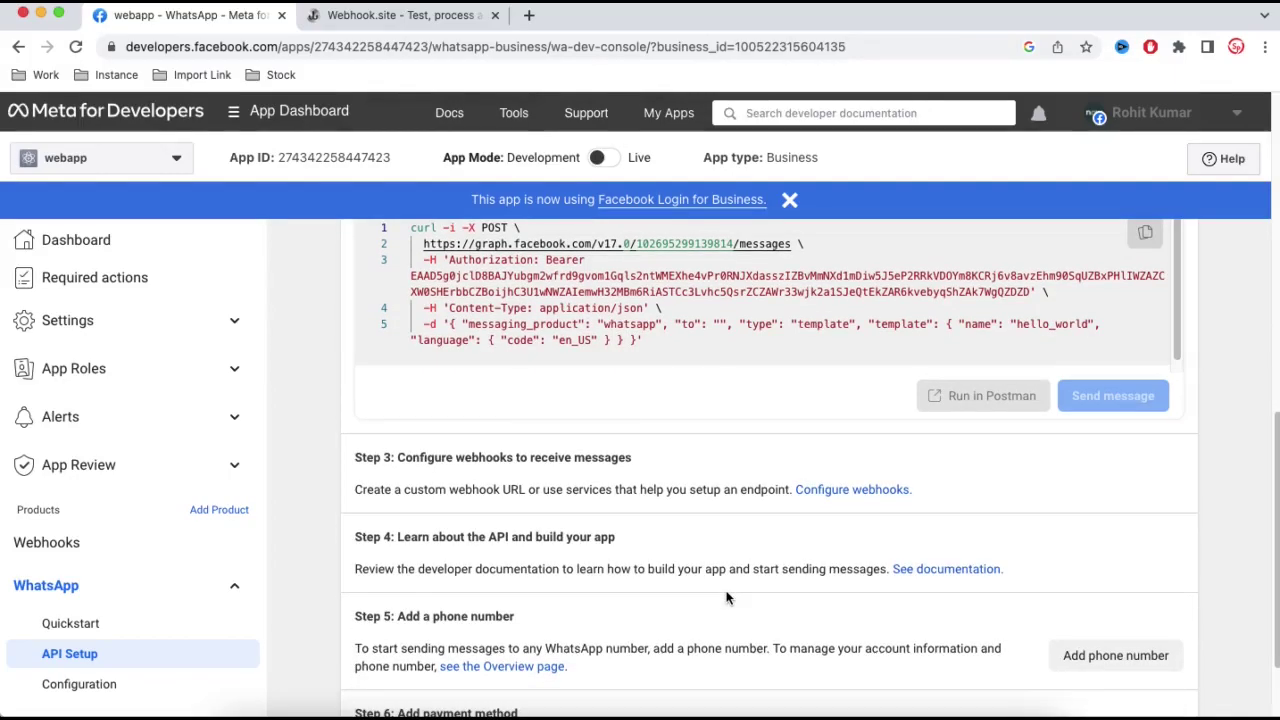
{"action": "scroll", "coordinate": [726, 592], "scroll_direction": "up", "scroll_amount": 3}
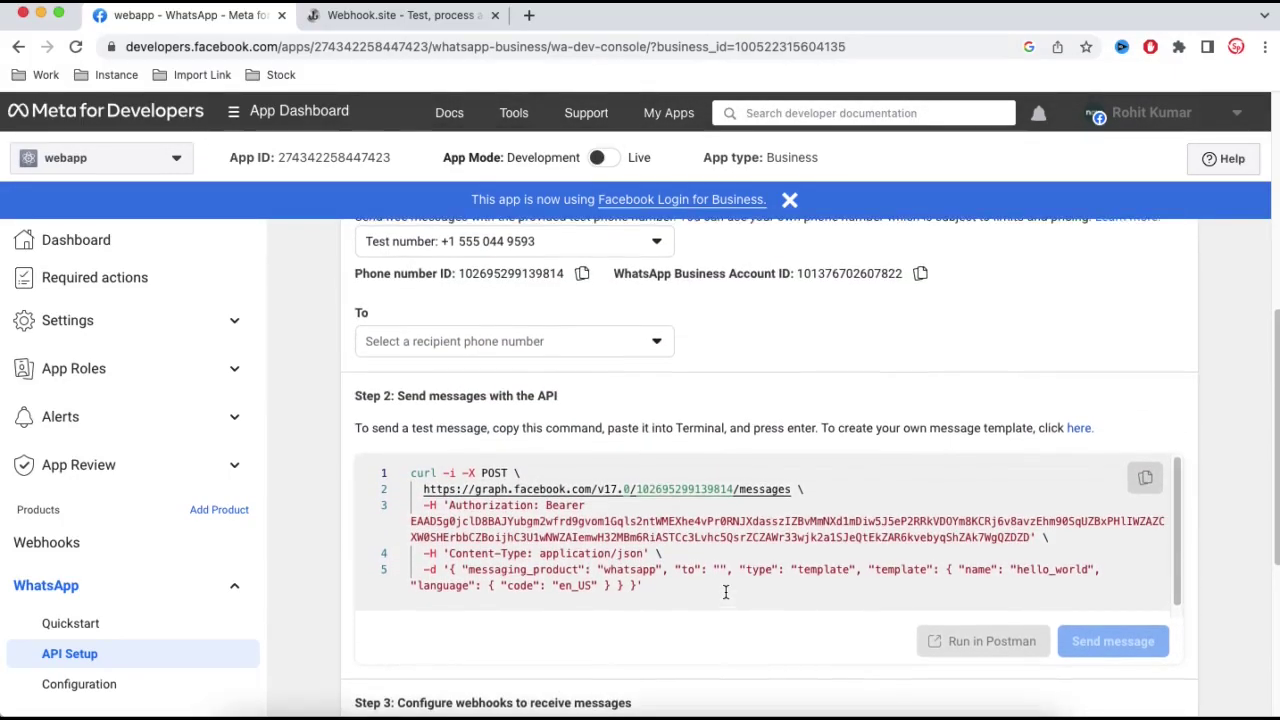
{"action": "left_click_drag", "start_coordinate": [791, 489], "coordinate": [421, 489]}
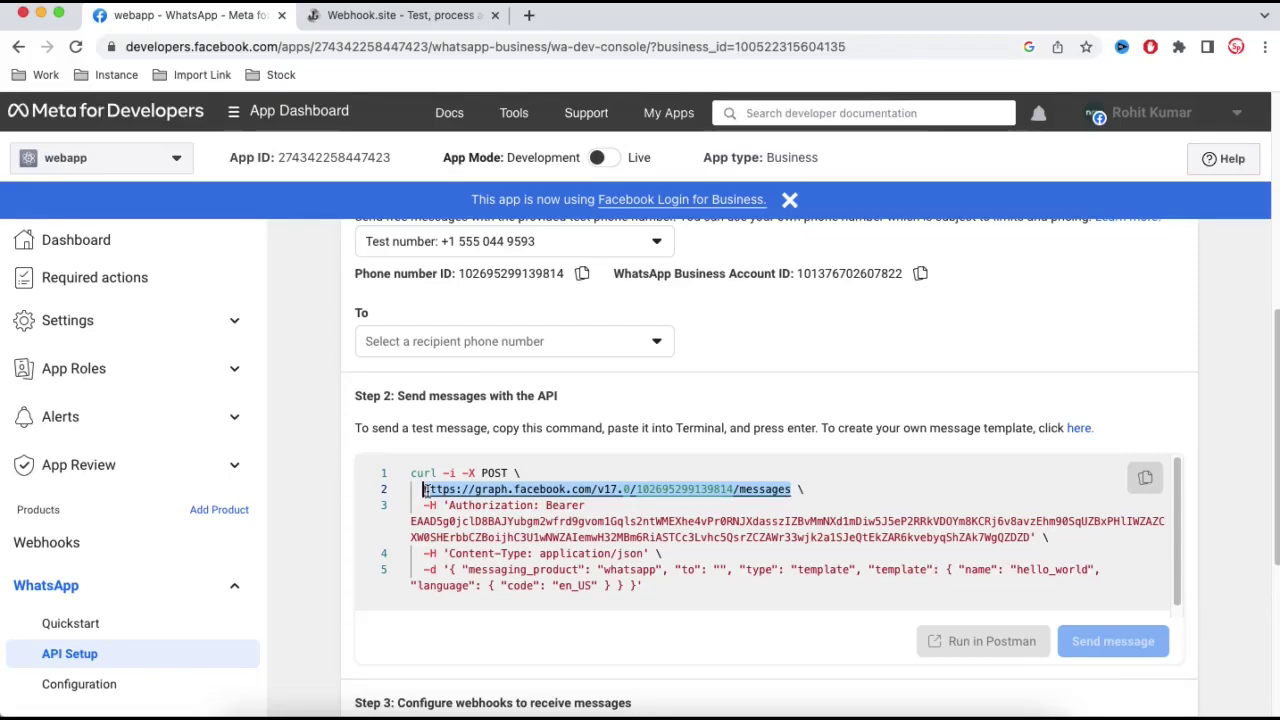
- Paste the copied messages URL into a new Postman request and set the method to POST
{"action": "key", "text": "super+c"}
{"action": "left_click", "coordinate": [763, 708]}
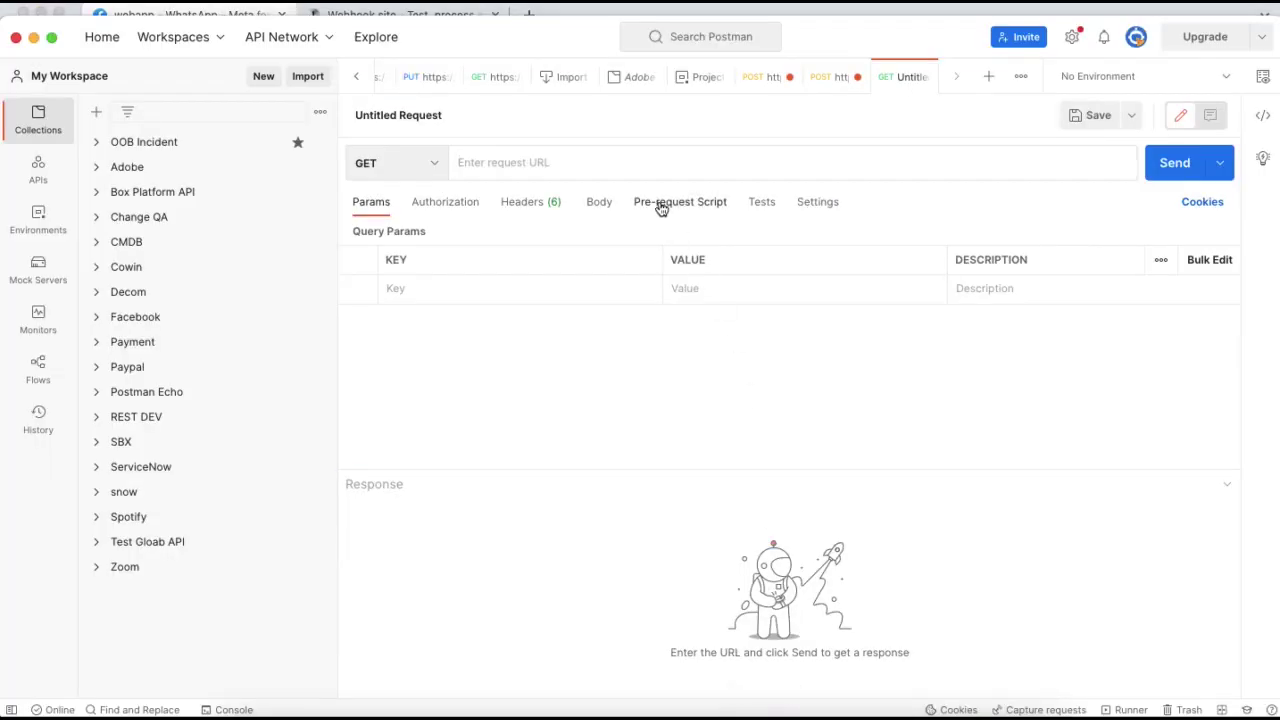
{"action": "left_click", "coordinate": [539, 163]}
{"action": "key", "text": "super+v"}
{"action": "left_click", "coordinate": [424, 174]}
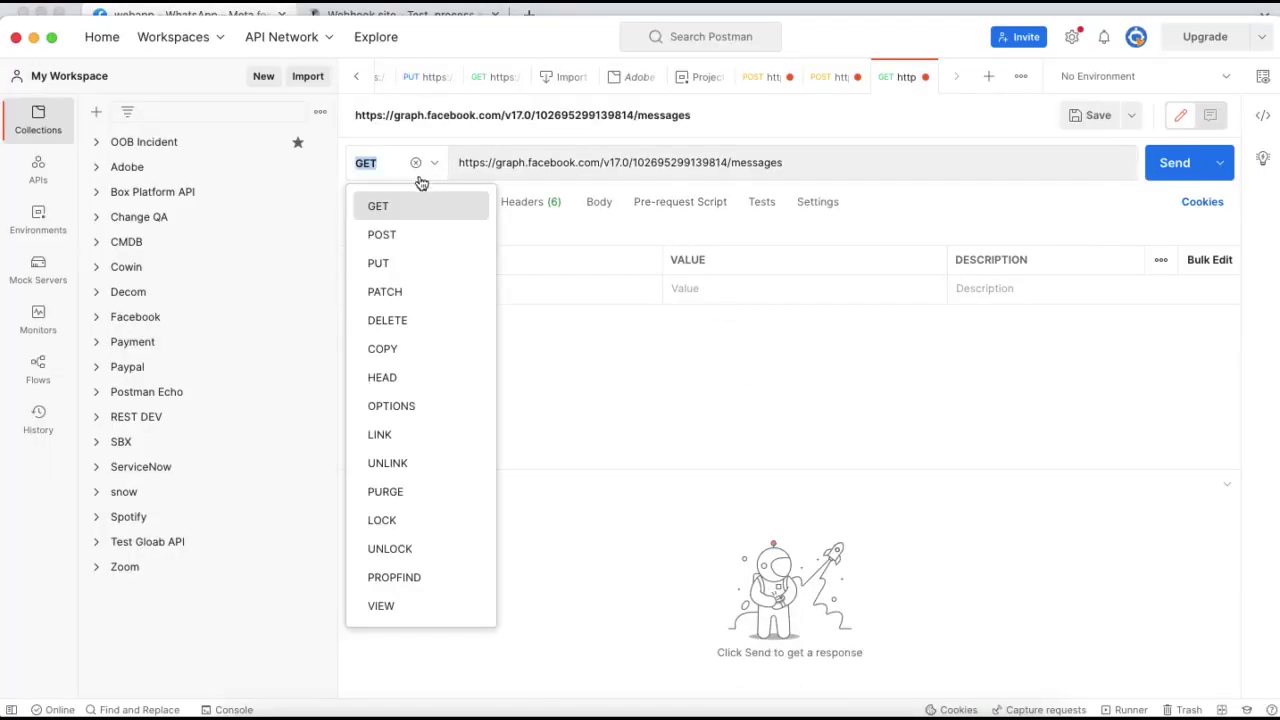
{"action": "left_click", "coordinate": [395, 230]}
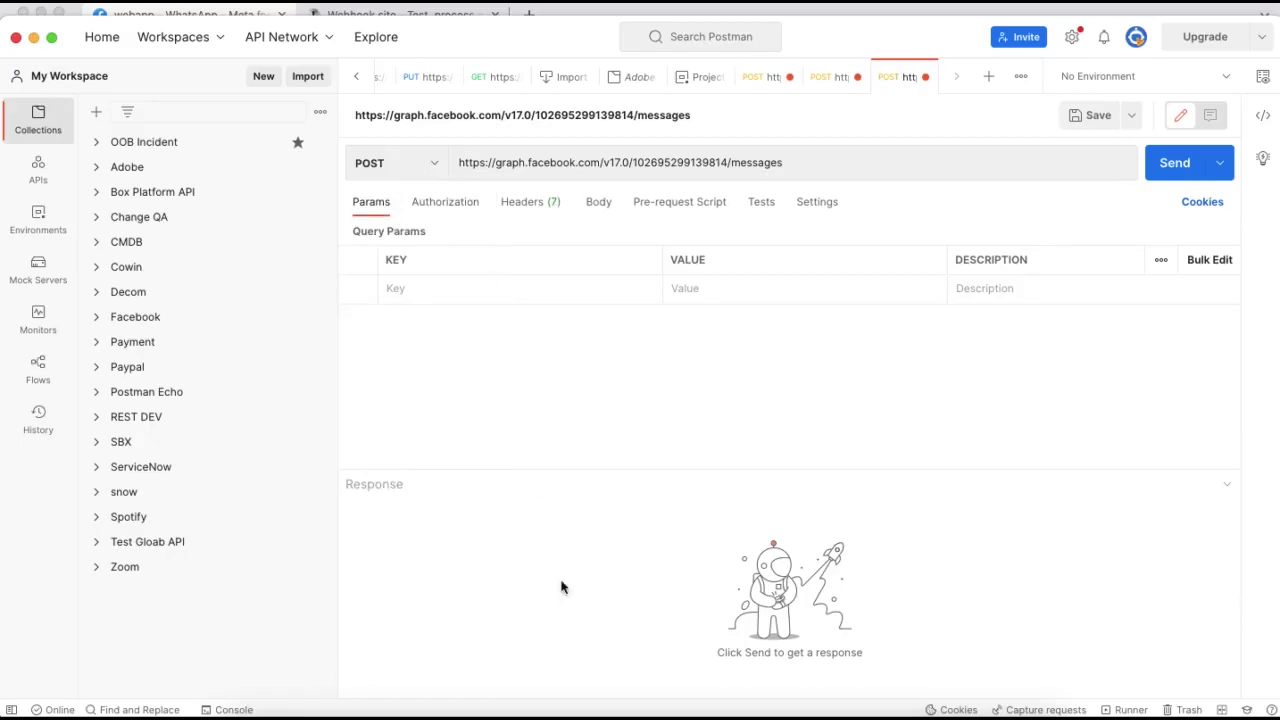
- Select the word Authorization in Meta's curl command and return to Postman
{"action": "left_click", "coordinate": [600, 708]}
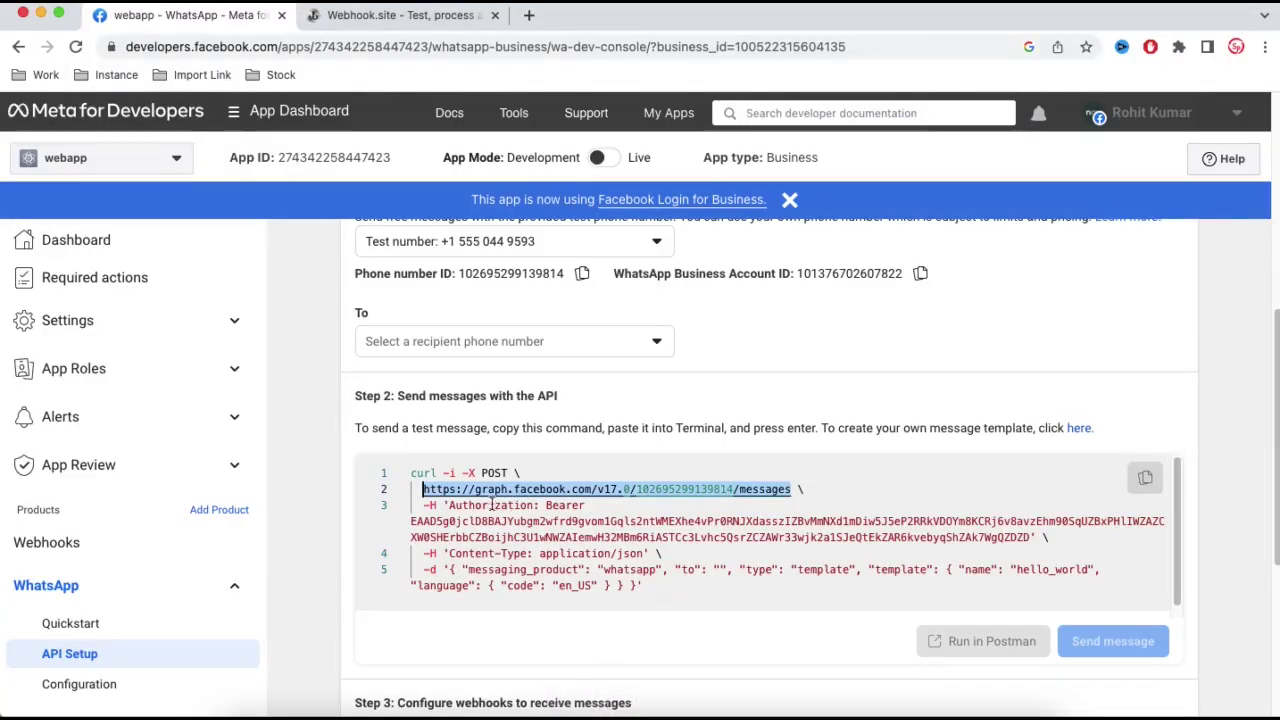
{"action": "left_click_drag", "start_coordinate": [449, 505], "coordinate": [535, 507]}
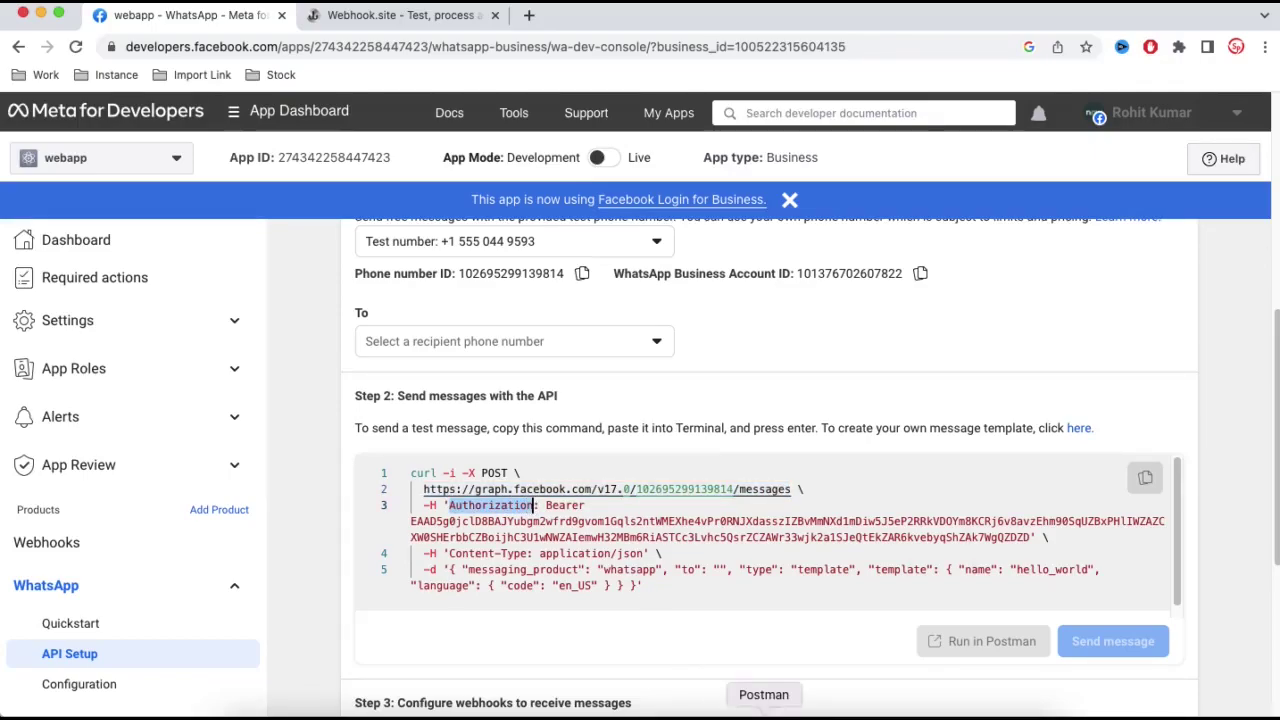
{"action": "left_click", "coordinate": [764, 708]}
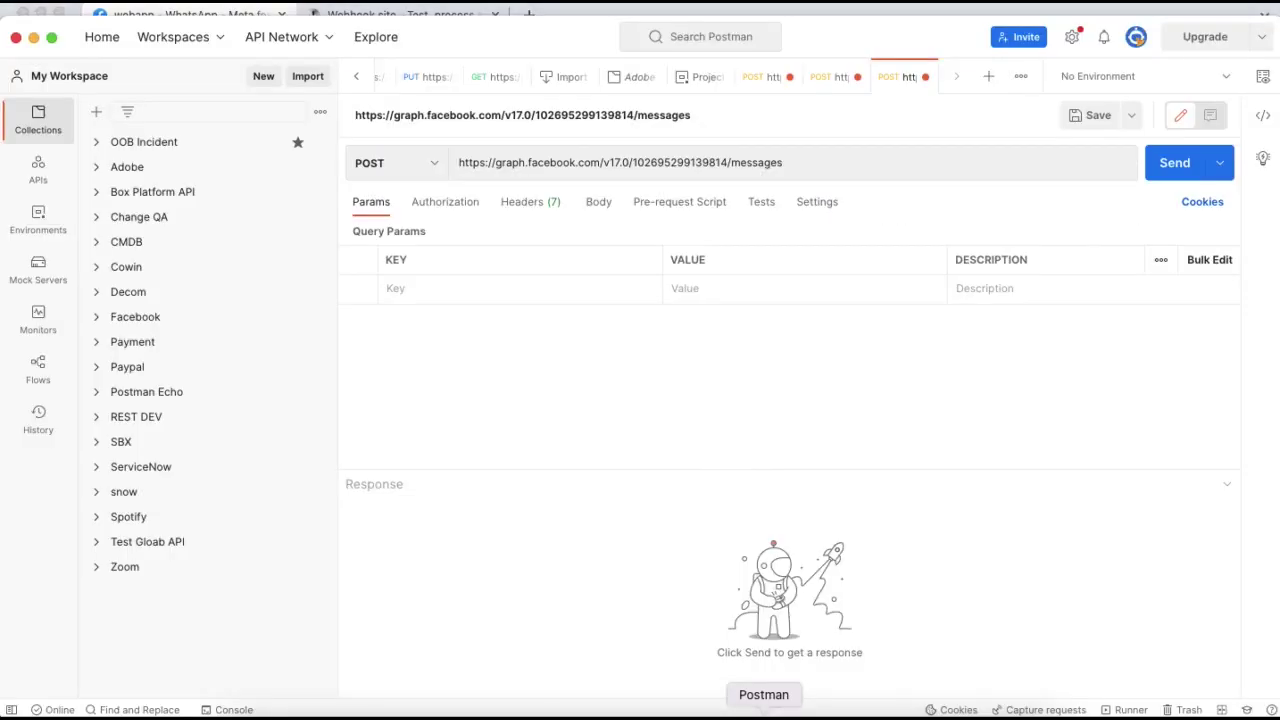
- Add an Authorization header whose value is the Bearer access token from Meta's curl sample
{"action": "left_click", "coordinate": [476, 206]}
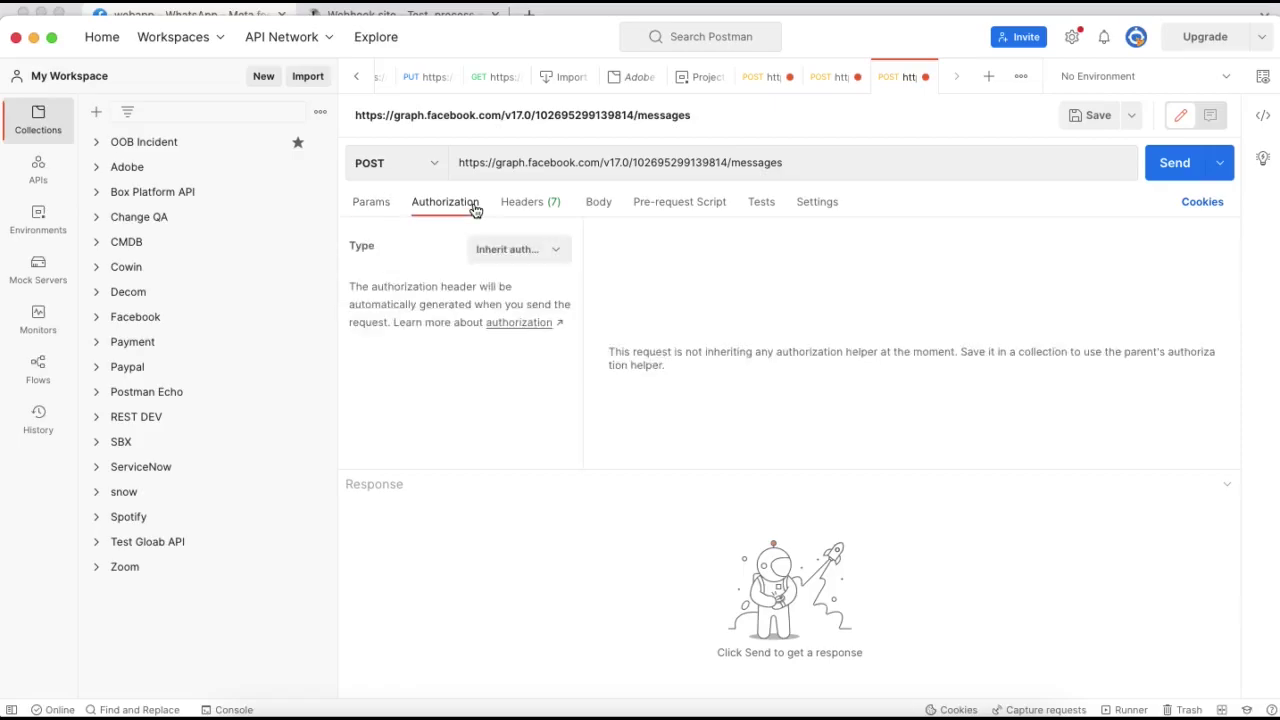
{"action": "left_click", "coordinate": [549, 206]}
{"action": "left_click", "coordinate": [445, 451]}
{"action": "type", "text": "Authorization"}
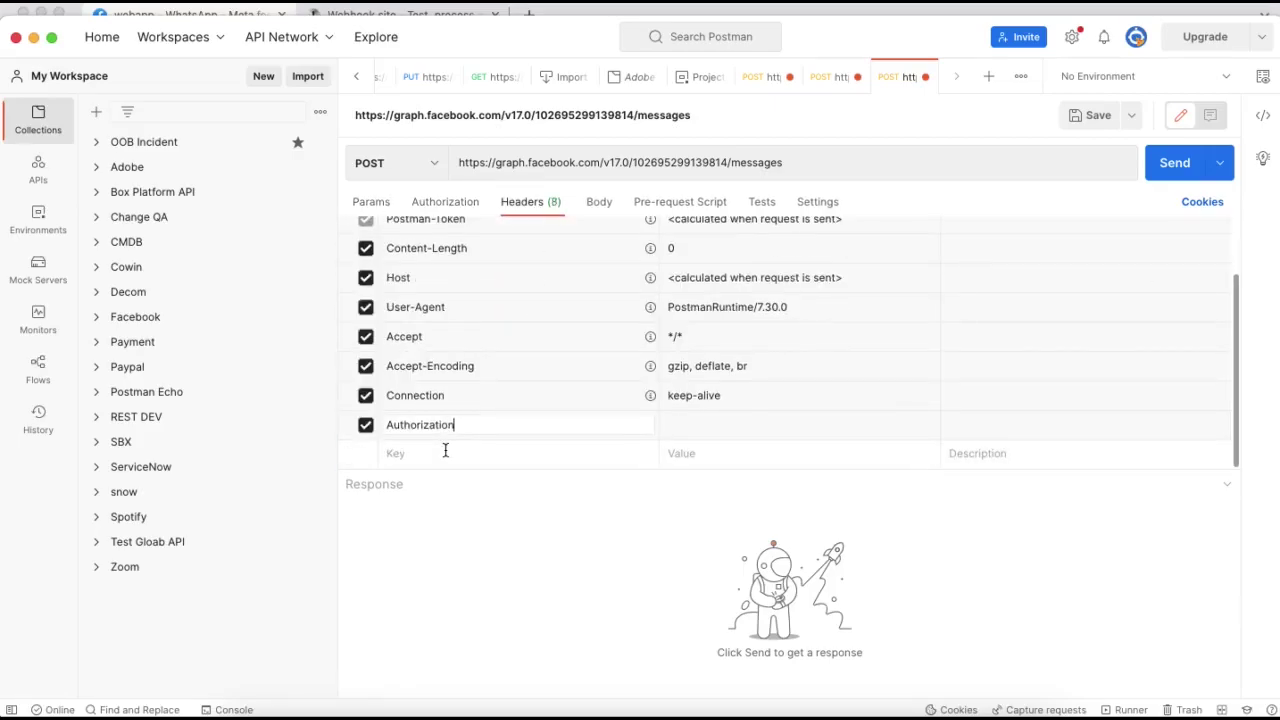
{"action": "left_click", "coordinate": [603, 714]}
{"action": "double_click", "coordinate": [490, 505]}
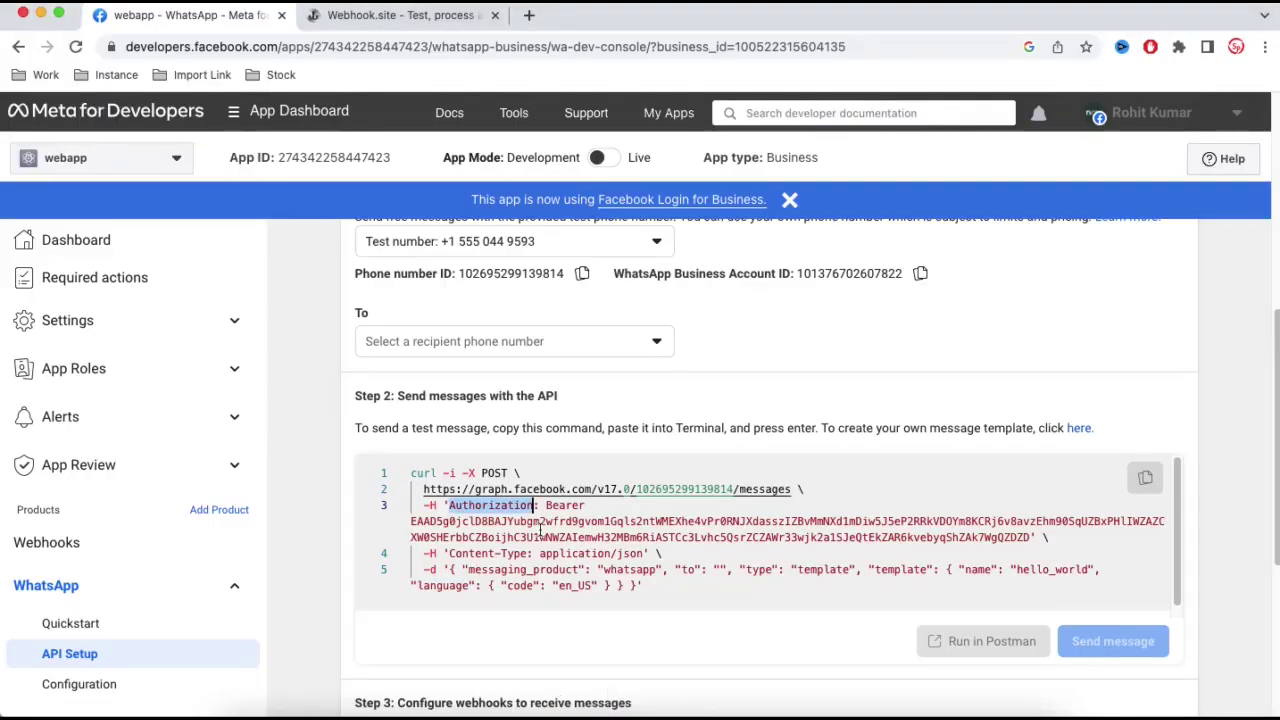
{"action": "left_click_drag", "start_coordinate": [546, 505], "coordinate": [1032, 538]}
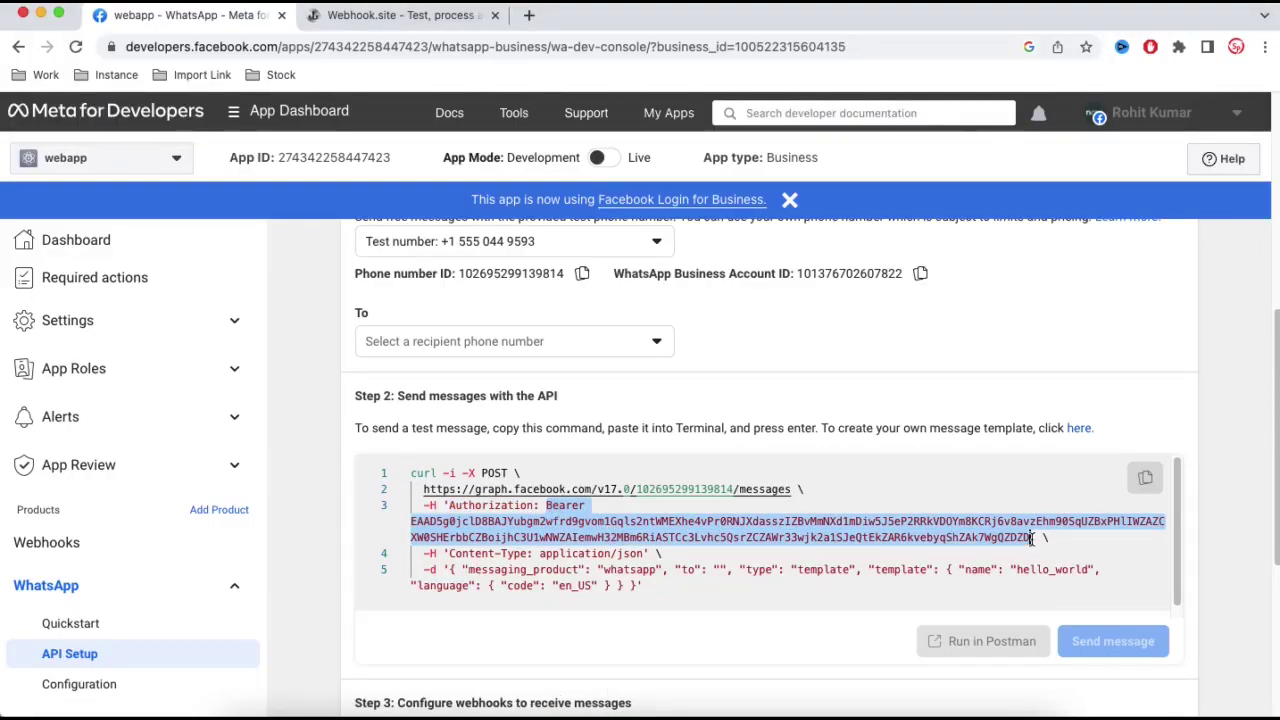
{"action": "left_click", "coordinate": [765, 698]}
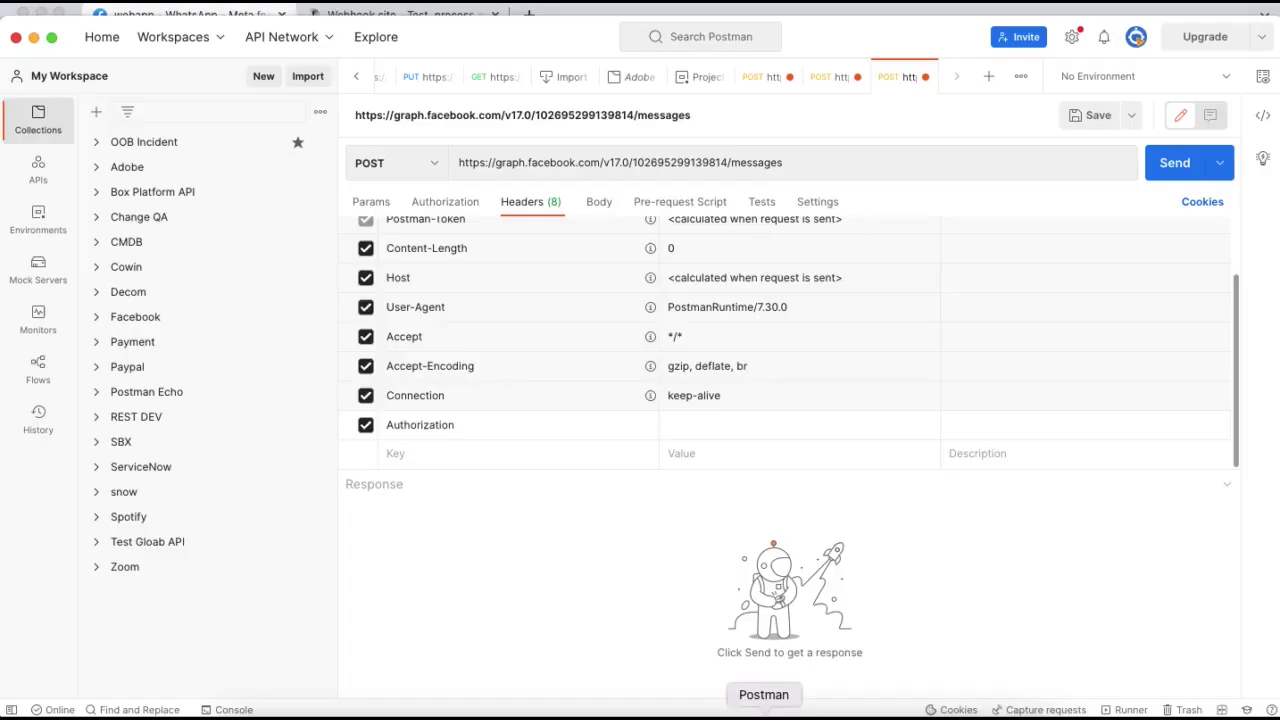
{"action": "left_click", "coordinate": [727, 435]}
{"action": "key", "text": "super+v"}
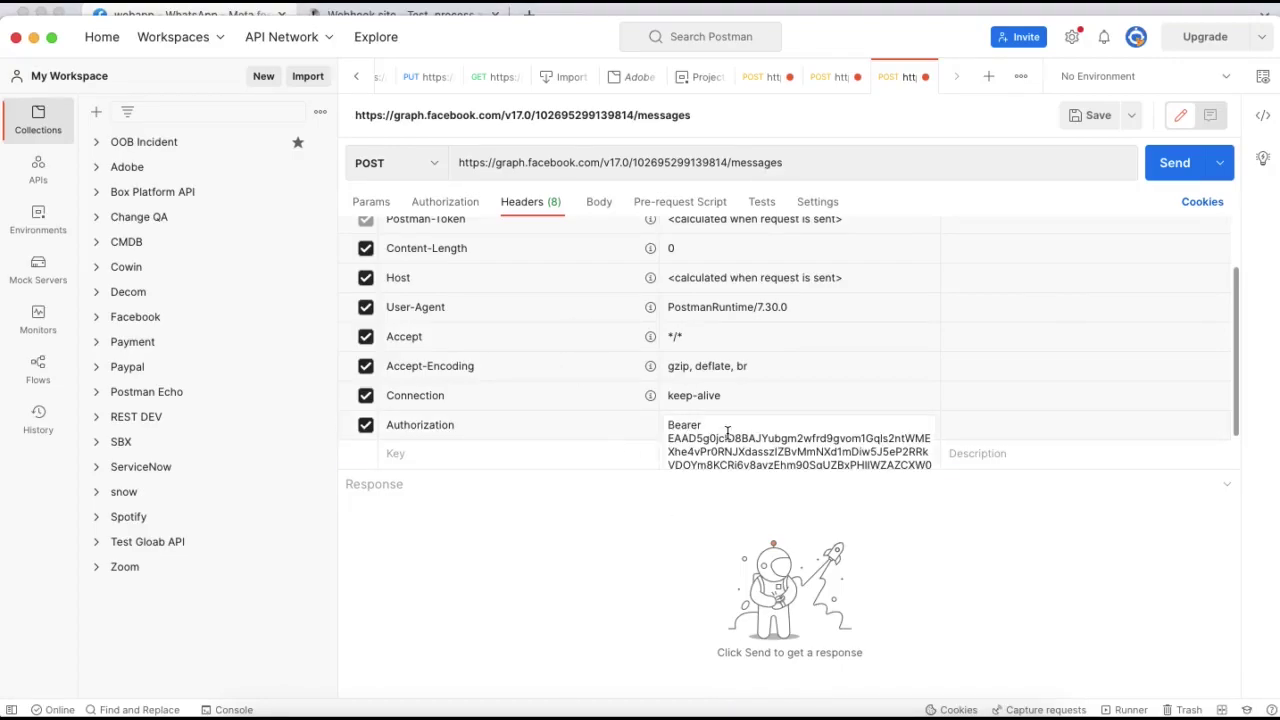
- Add a Content-Type header with the value application/json copied from the curl sample
{"action": "left_click", "coordinate": [491, 457]}
{"action": "left_click", "coordinate": [604, 702]}
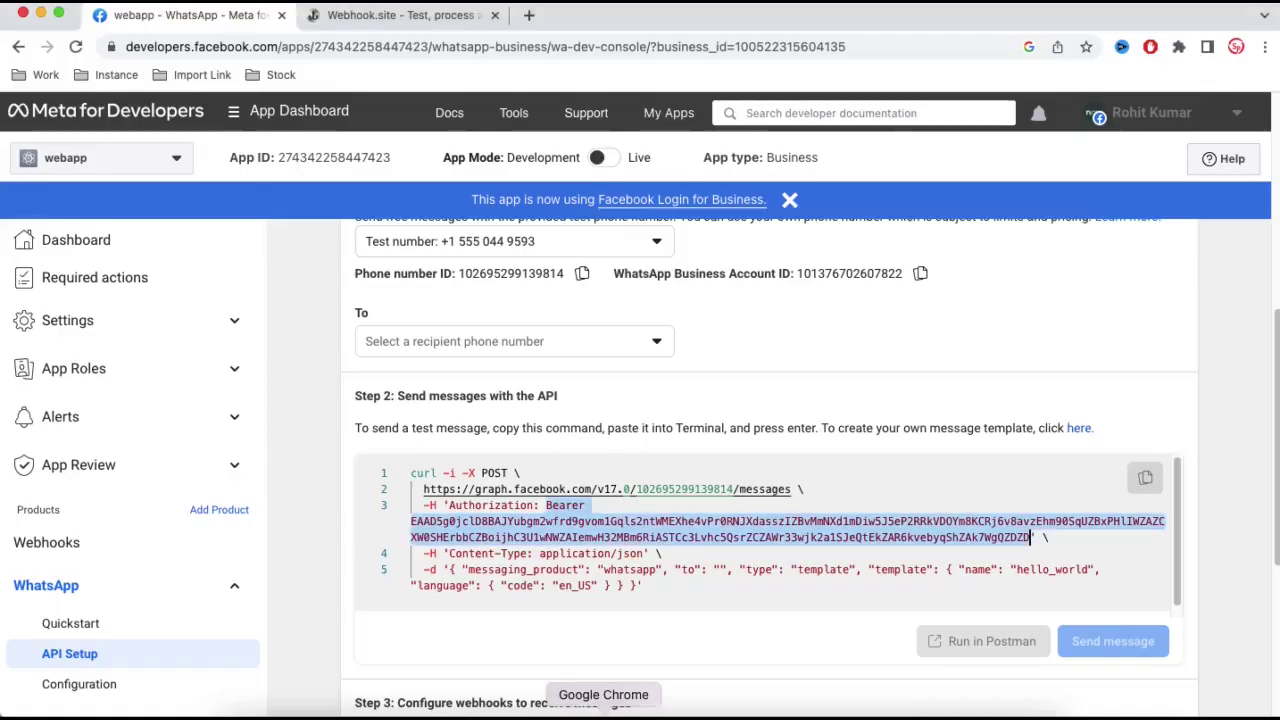
{"action": "left_click_drag", "start_coordinate": [530, 553], "coordinate": [449, 553]}
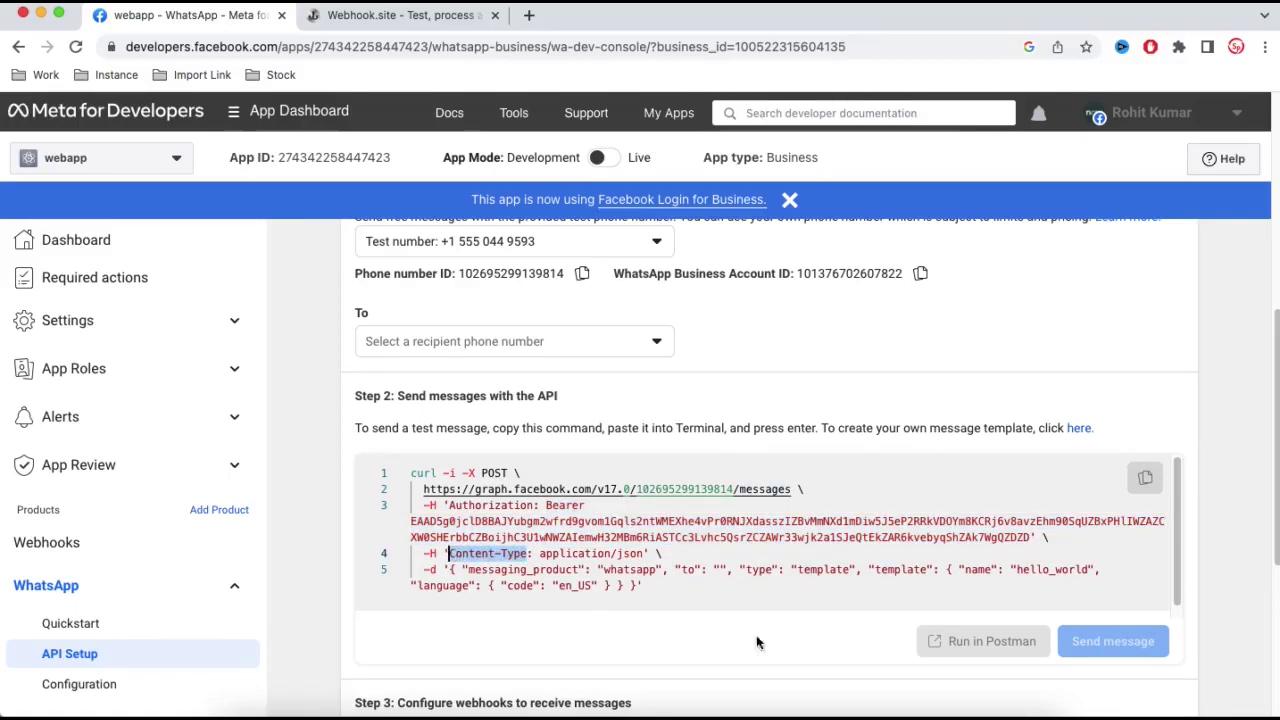
{"action": "left_click", "coordinate": [766, 710]}
{"action": "left_click", "coordinate": [454, 454]}
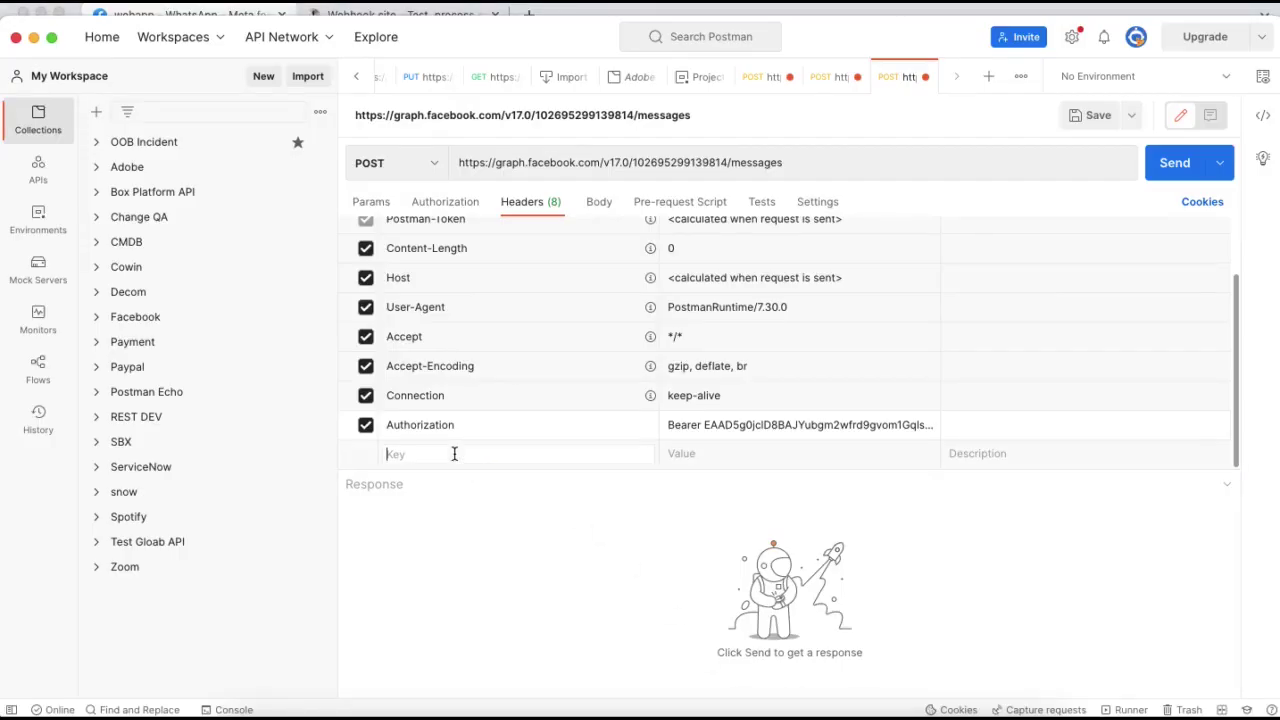
{"action": "type", "text": "Content-Type"}
{"action": "left_click", "coordinate": [754, 429]}
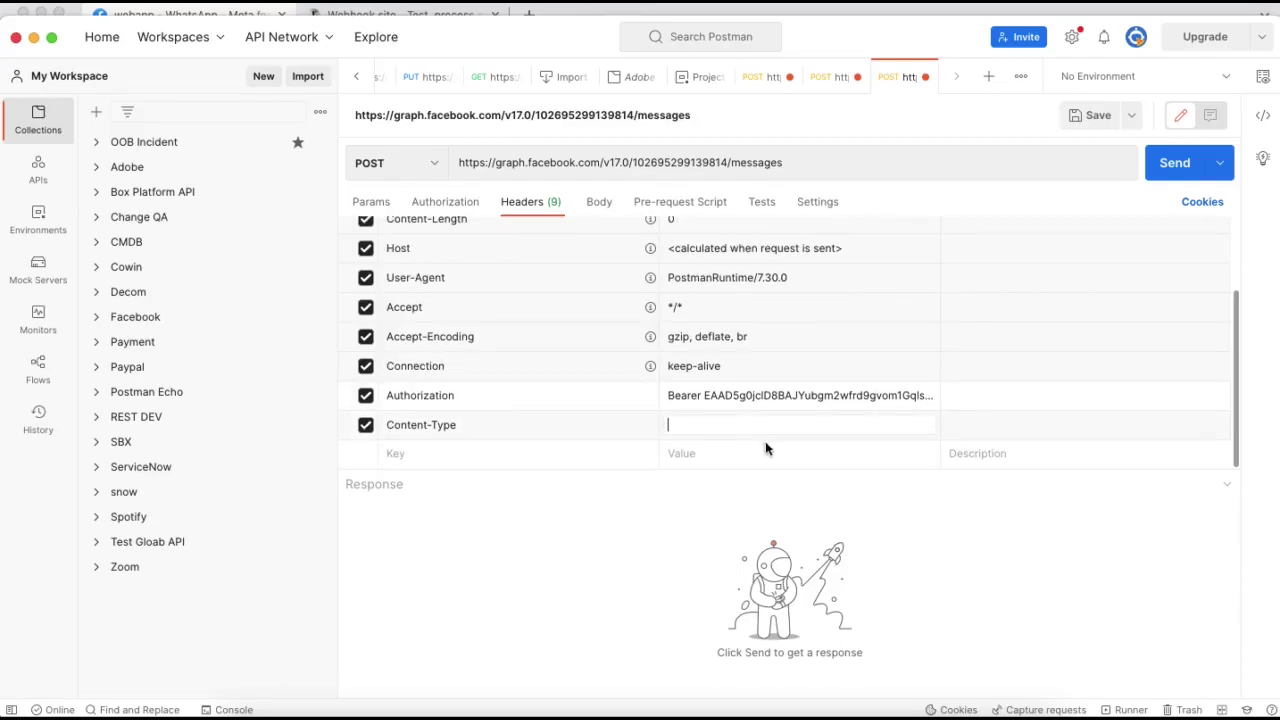
{"action": "left_click", "coordinate": [603, 712]}
{"action": "left_click_drag", "start_coordinate": [646, 553], "coordinate": [540, 553]}
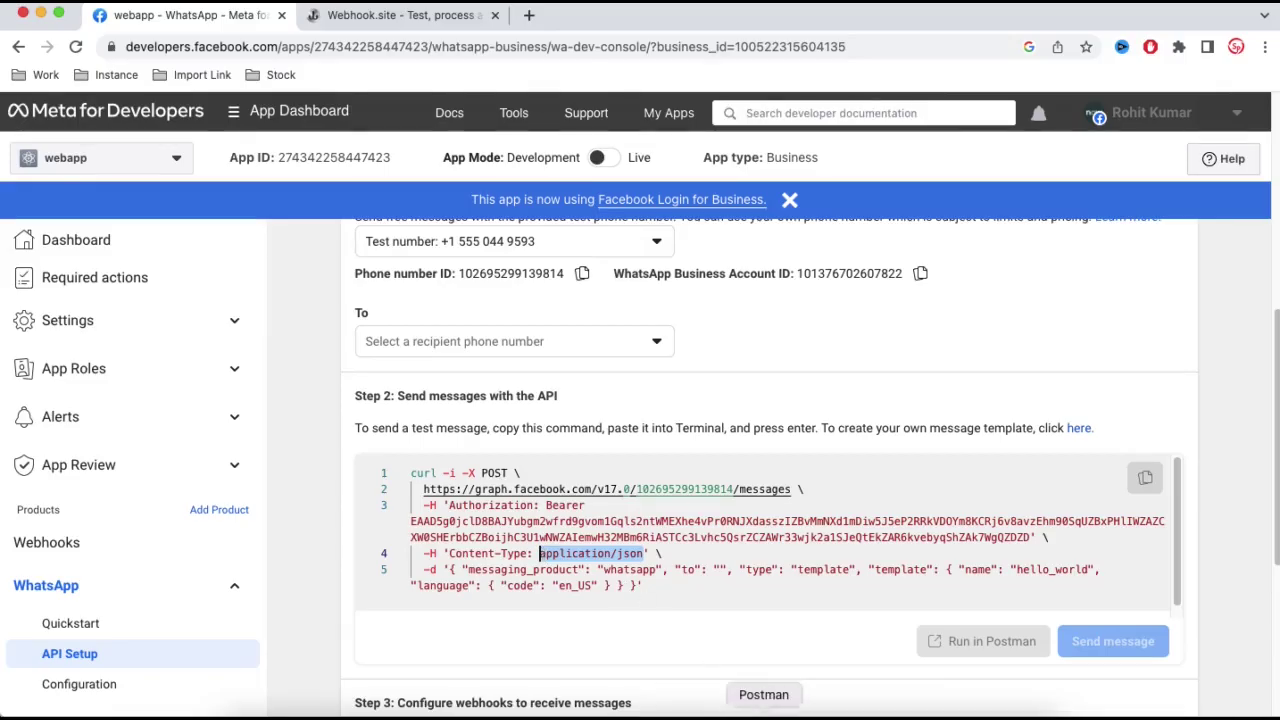
{"action": "left_click", "coordinate": [765, 712]}
{"action": "left_click", "coordinate": [715, 430]}
{"action": "key", "text": "ctrl+v"}
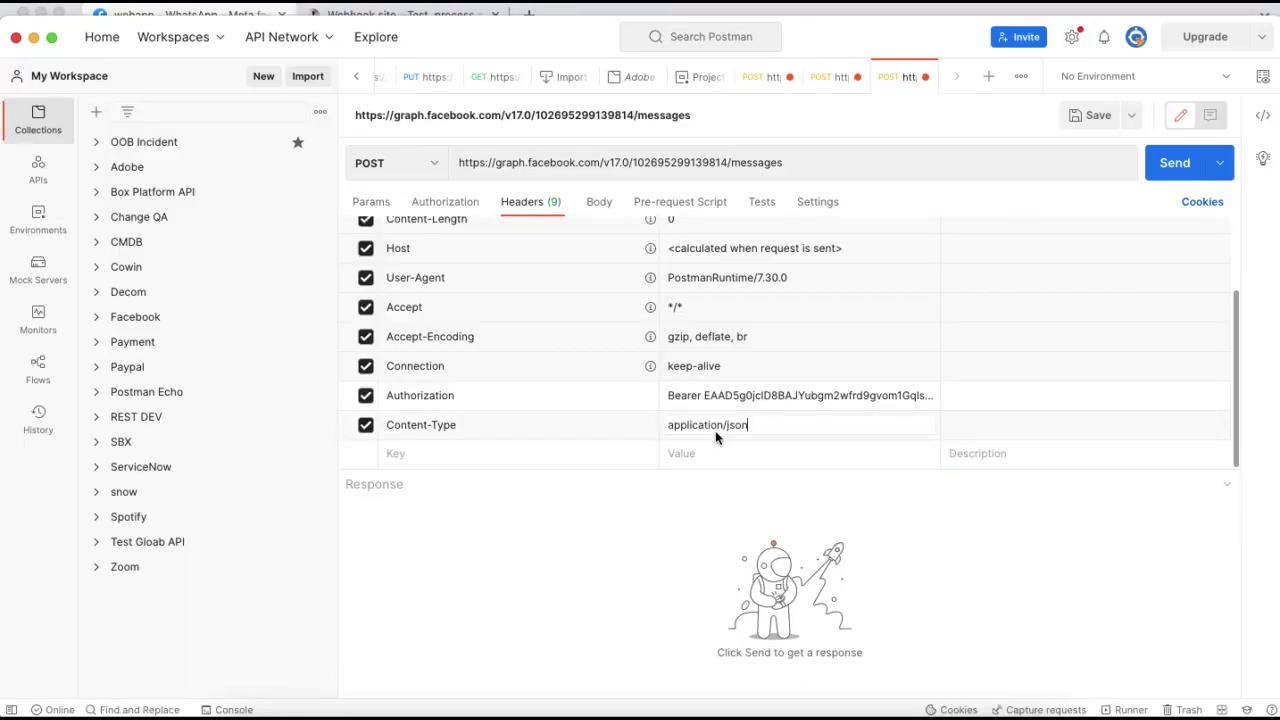
- Set a raw JSON body by pasting the hello_world template payload from Meta's curl sample
{"action": "left_click", "coordinate": [607, 204]}
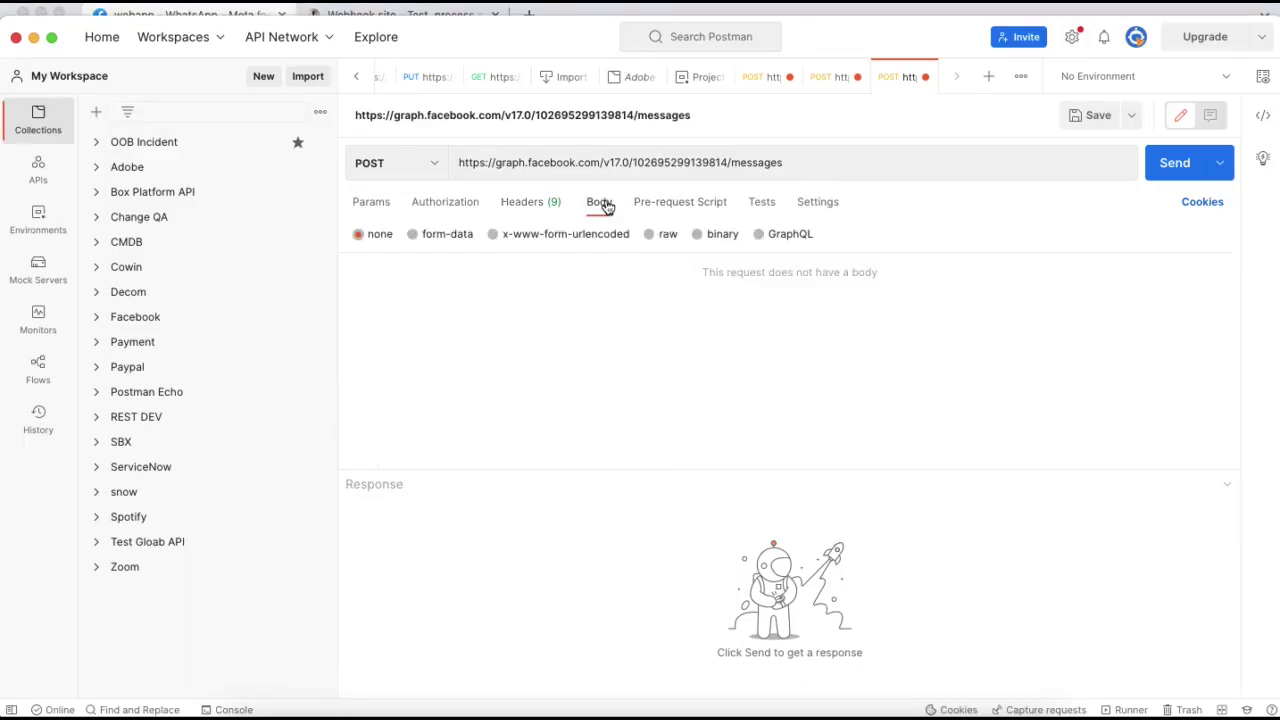
{"action": "left_click", "coordinate": [649, 234]}
{"action": "left_click", "coordinate": [837, 237]}
{"action": "left_click", "coordinate": [592, 340]}
{"action": "left_click", "coordinate": [604, 713]}
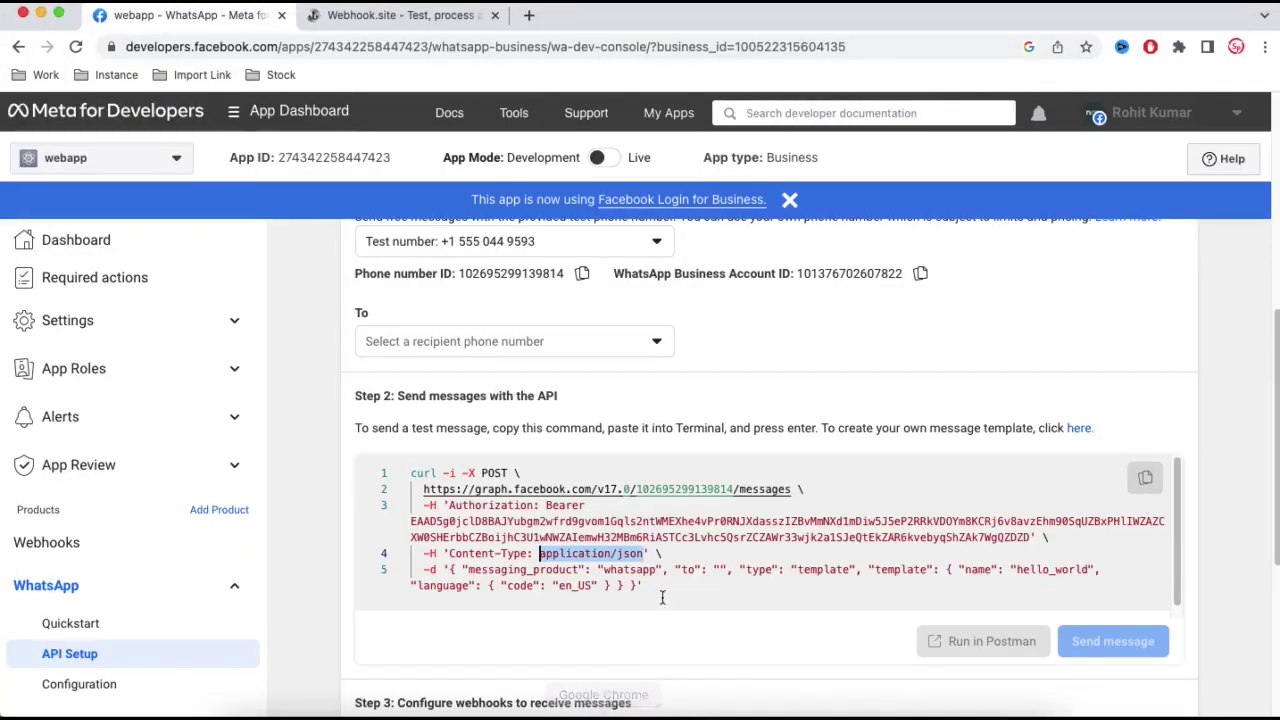
{"action": "left_click_drag", "start_coordinate": [448, 570], "coordinate": [637, 587]}
{"action": "key", "text": "super+c"}
{"action": "left_click", "coordinate": [763, 712]}
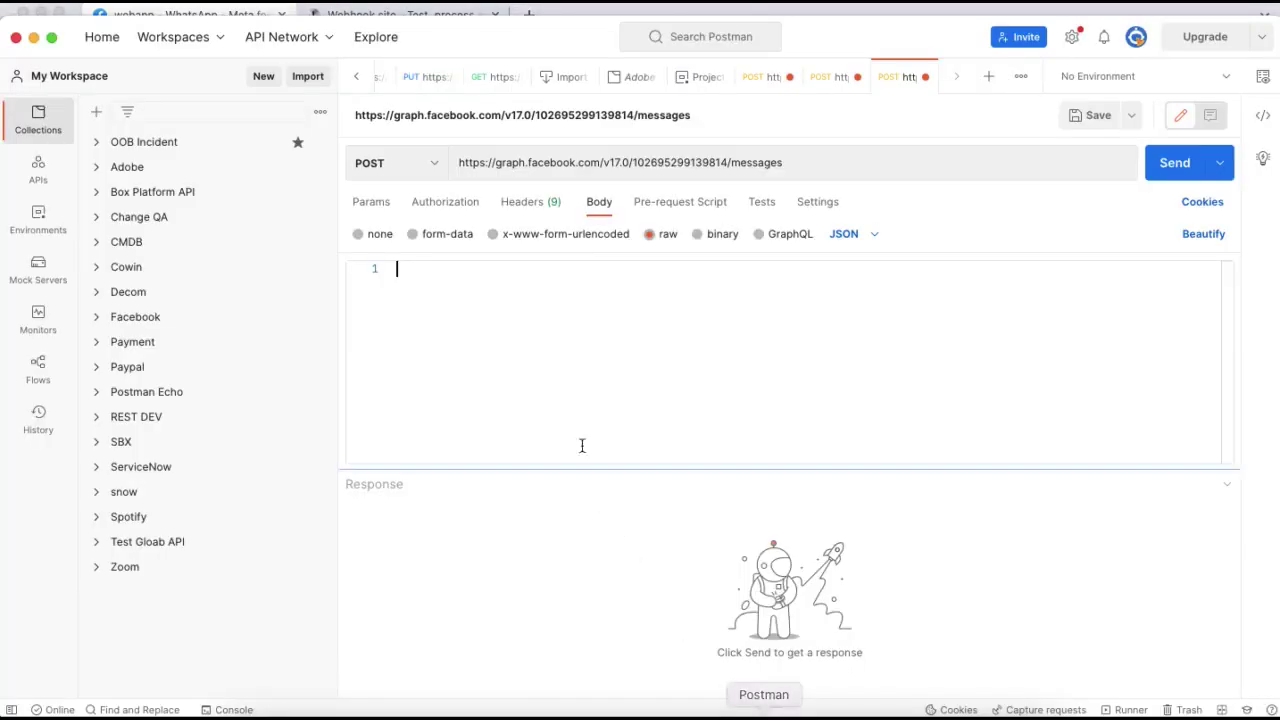
{"action": "key", "text": "super+v"}
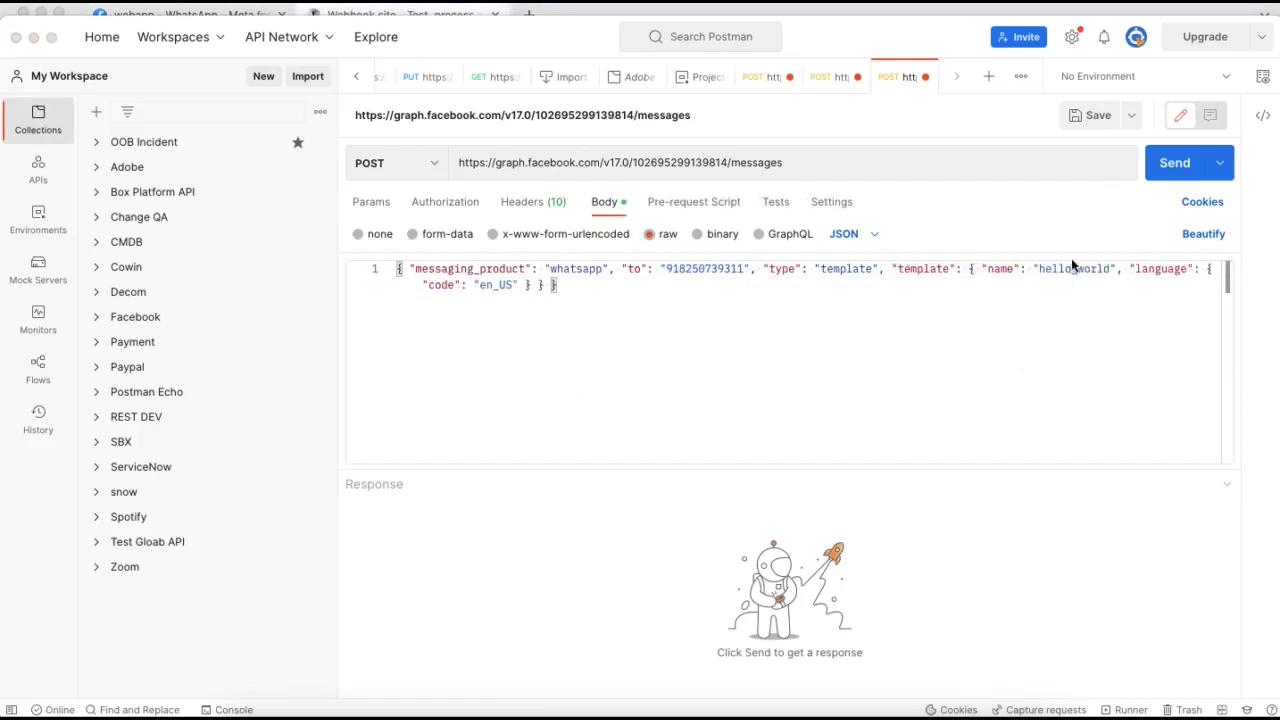
- Select the recipient number in the body and bring up the WhatsApp Web chat
{"action": "left_click", "coordinate": [1172, 164]}
{"action": "double_click", "coordinate": [688, 268]}
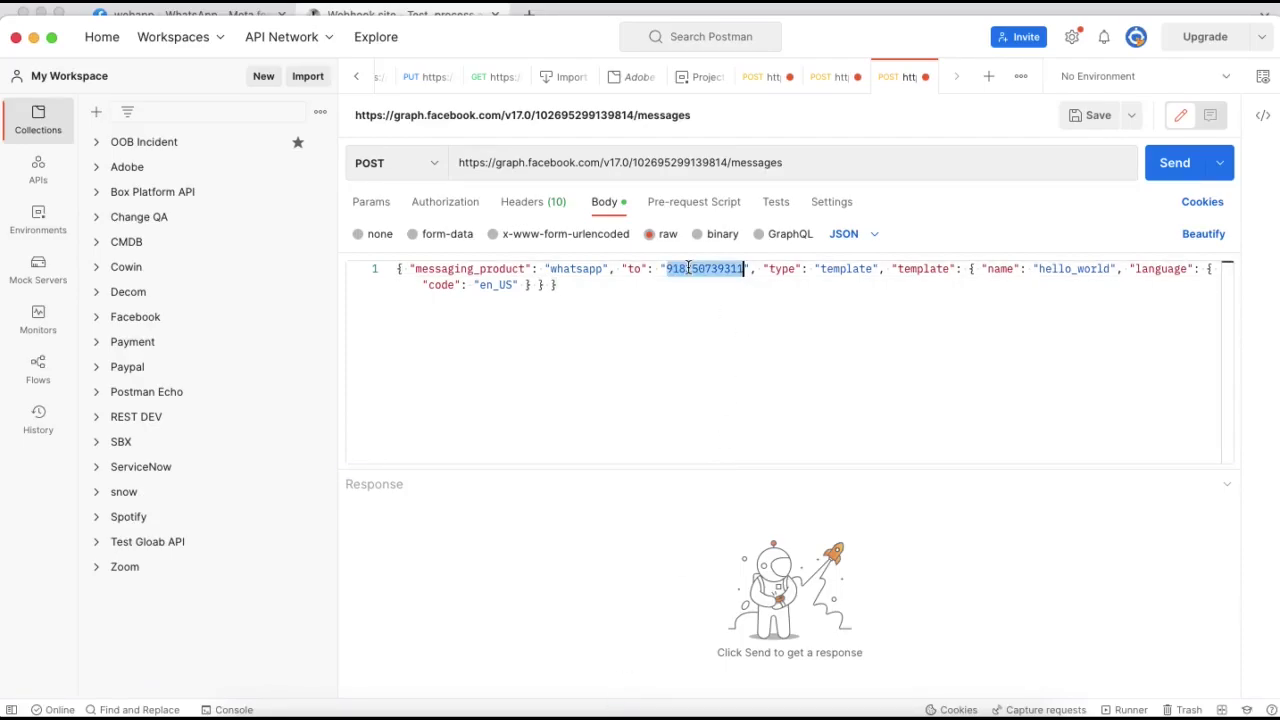
{"action": "right_click", "coordinate": [603, 712]}
{"action": "left_click", "coordinate": [655, 542]}
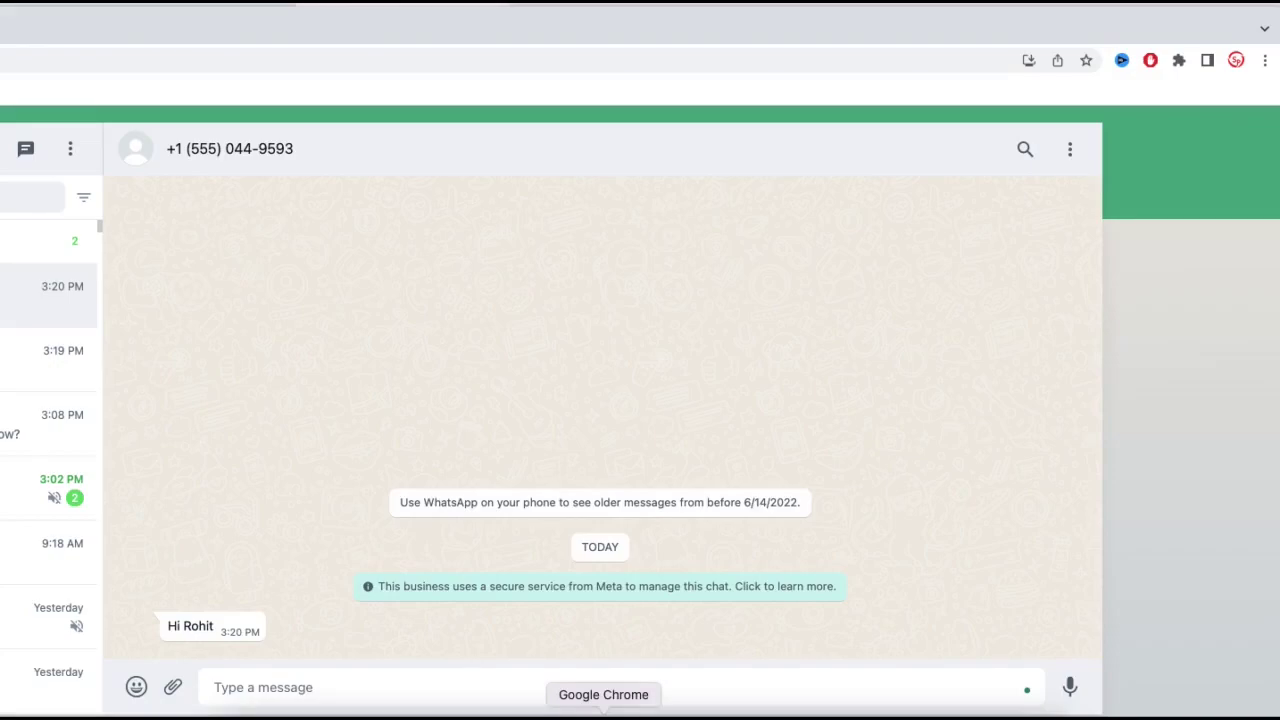
- Review Webhook.site and the Meta API Setup page, then send the hello_world template request (200 OK)
{"action": "right_click", "coordinate": [605, 712]}
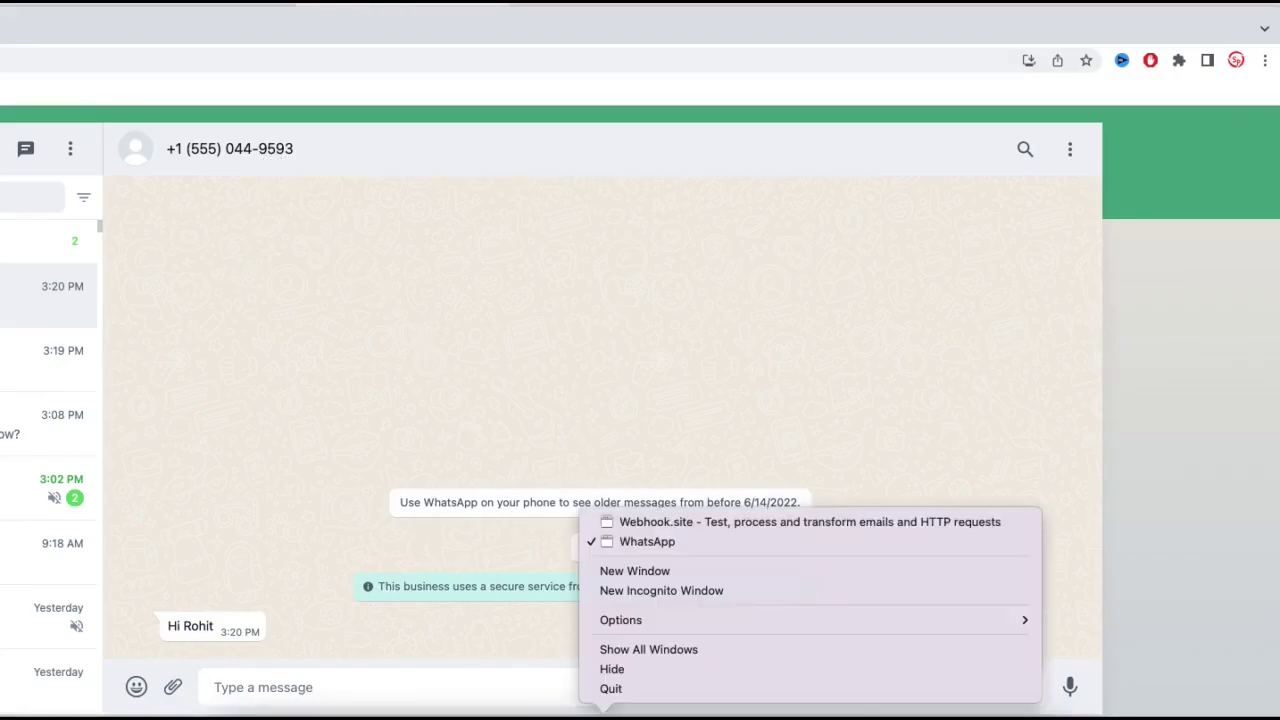
{"action": "left_click", "coordinate": [630, 522]}
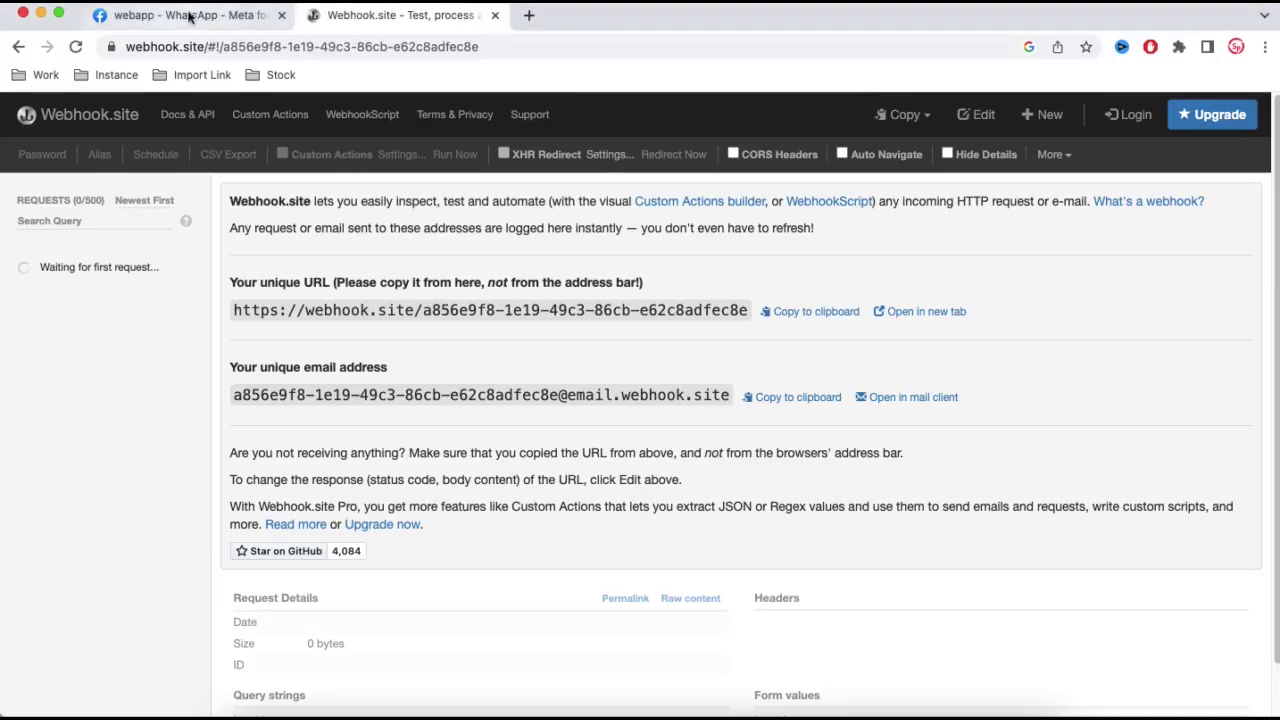
{"action": "left_click", "coordinate": [188, 17]}
{"action": "scroll", "coordinate": [506, 315], "scroll_direction": "up", "scroll_amount": 3}
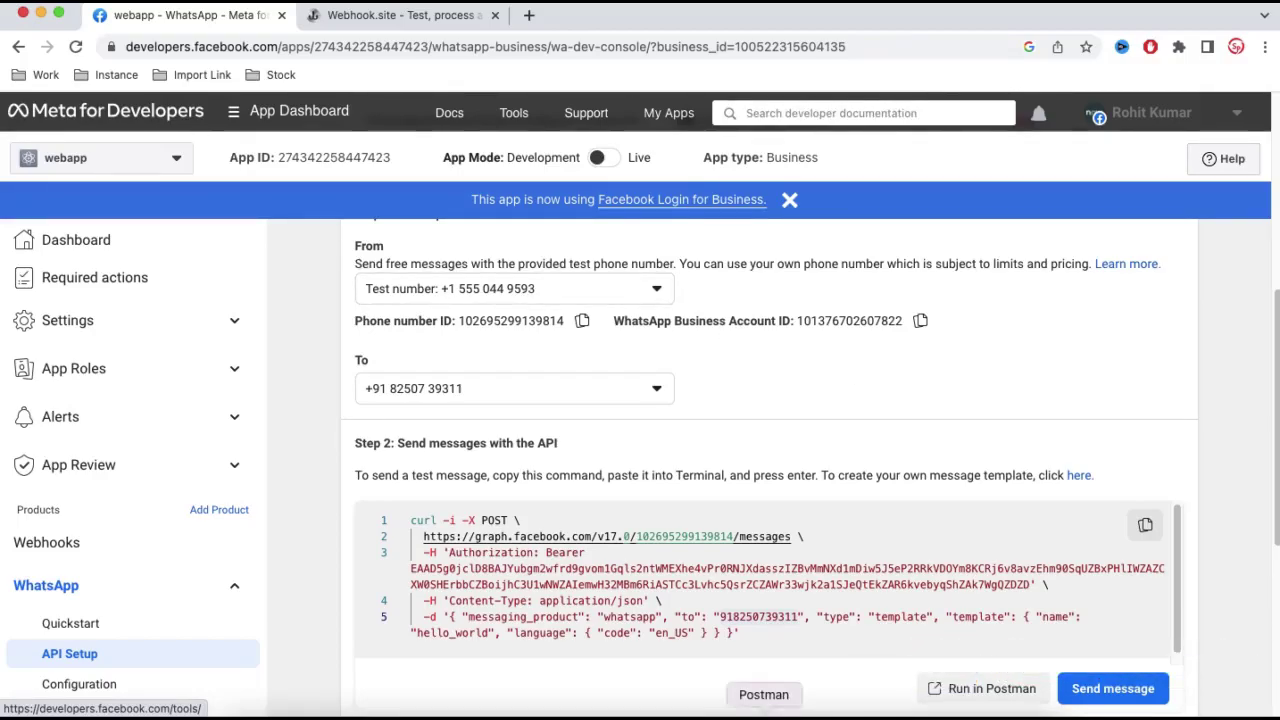
{"action": "left_click", "coordinate": [781, 713]}
{"action": "left_click", "coordinate": [1155, 170]}
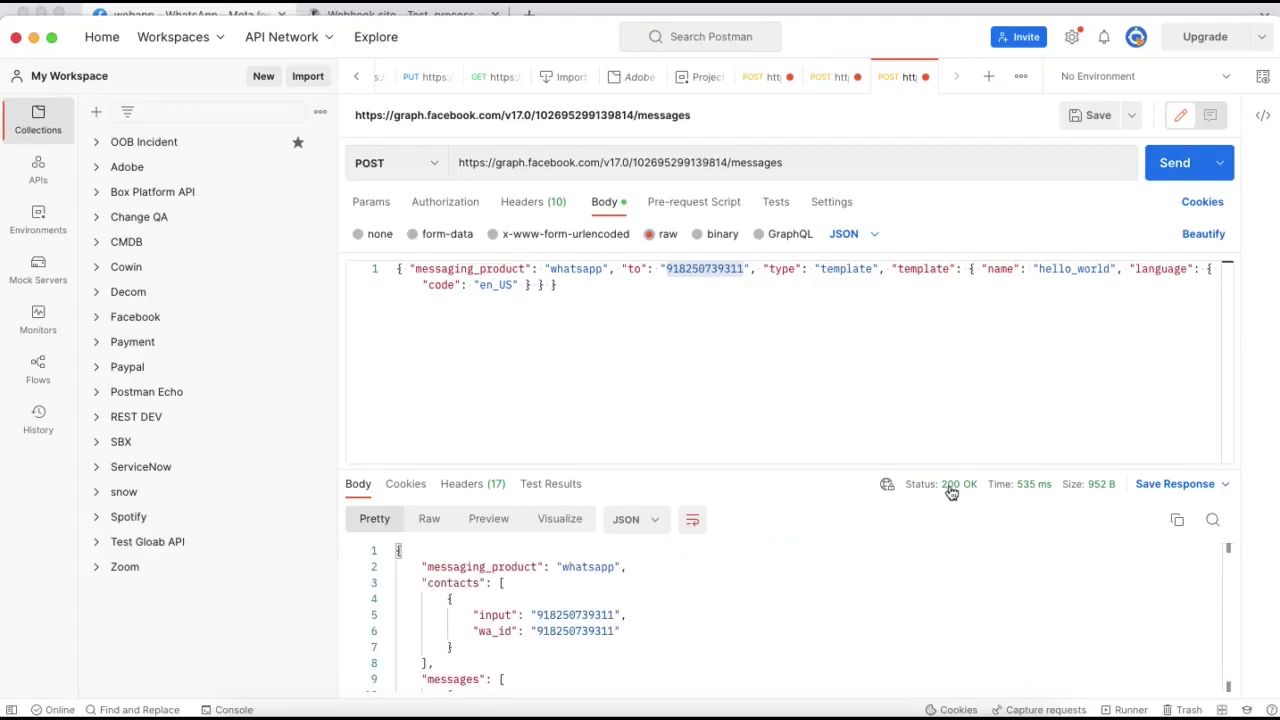
- Bring up the WhatsApp Web chat with the business test number to look for the message
{"action": "mouse_move", "coordinate": [955, 485]}
{"action": "right_click", "coordinate": [606, 712]}
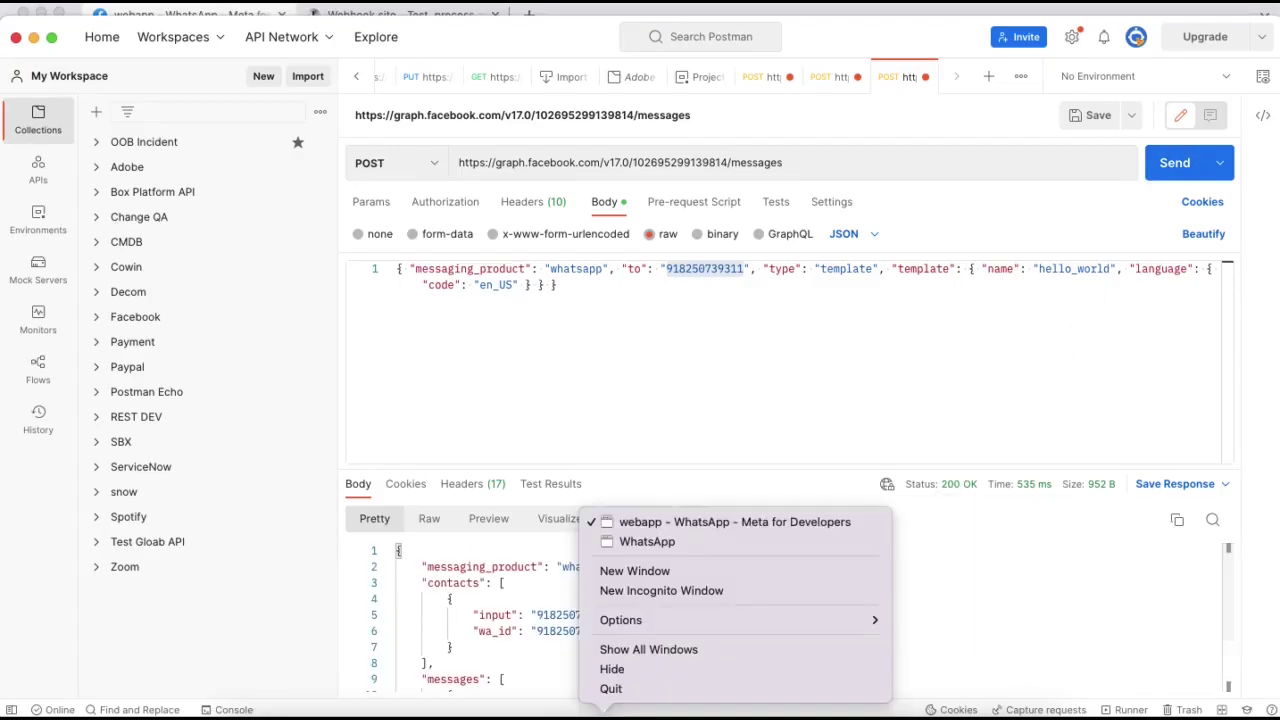
{"action": "left_click", "coordinate": [646, 545]}
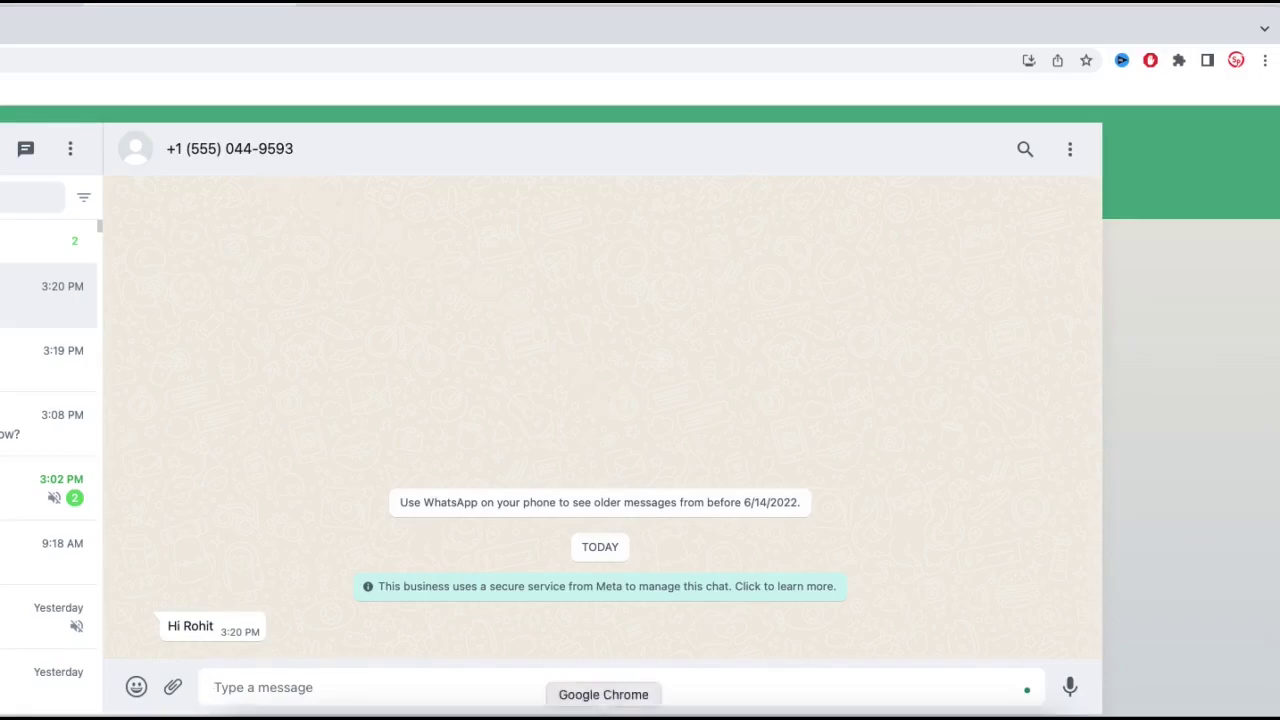
- Select the -d JSON payload in Meta's sample curl command
{"action": "right_click", "coordinate": [603, 712]}
{"action": "left_click", "coordinate": [627, 515]}
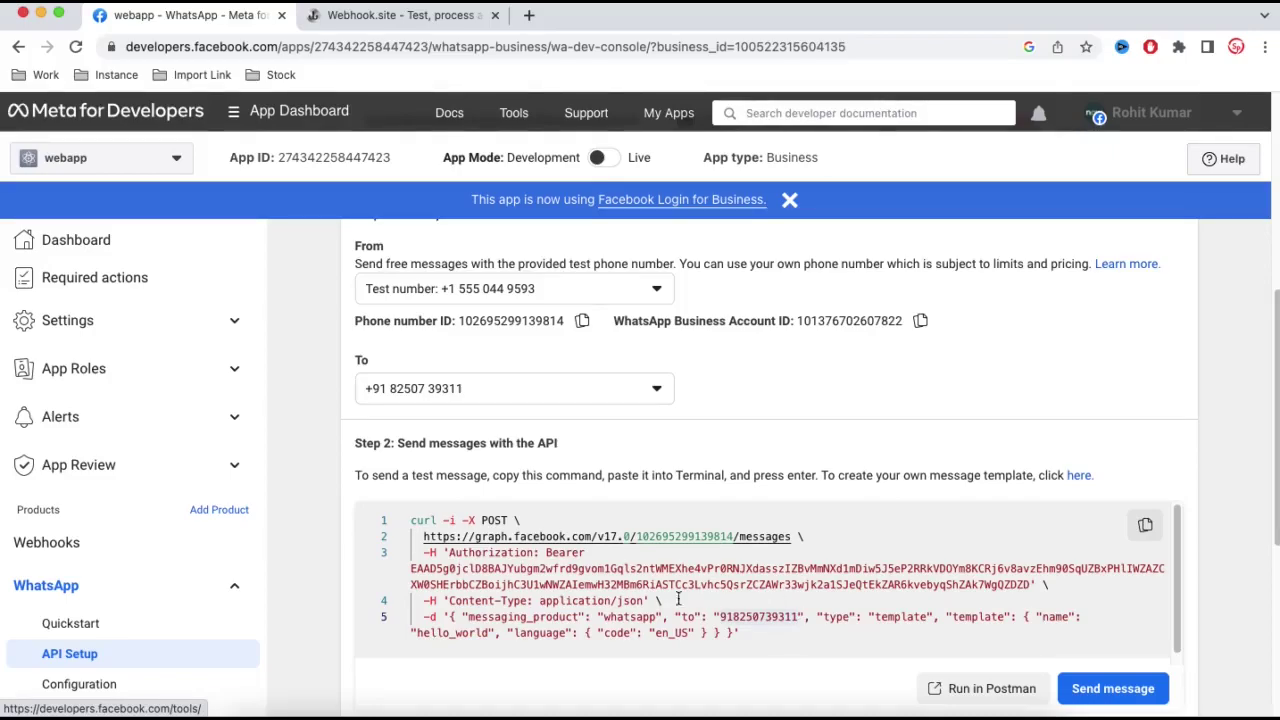
{"action": "left_click_drag", "start_coordinate": [448, 617], "coordinate": [740, 633]}
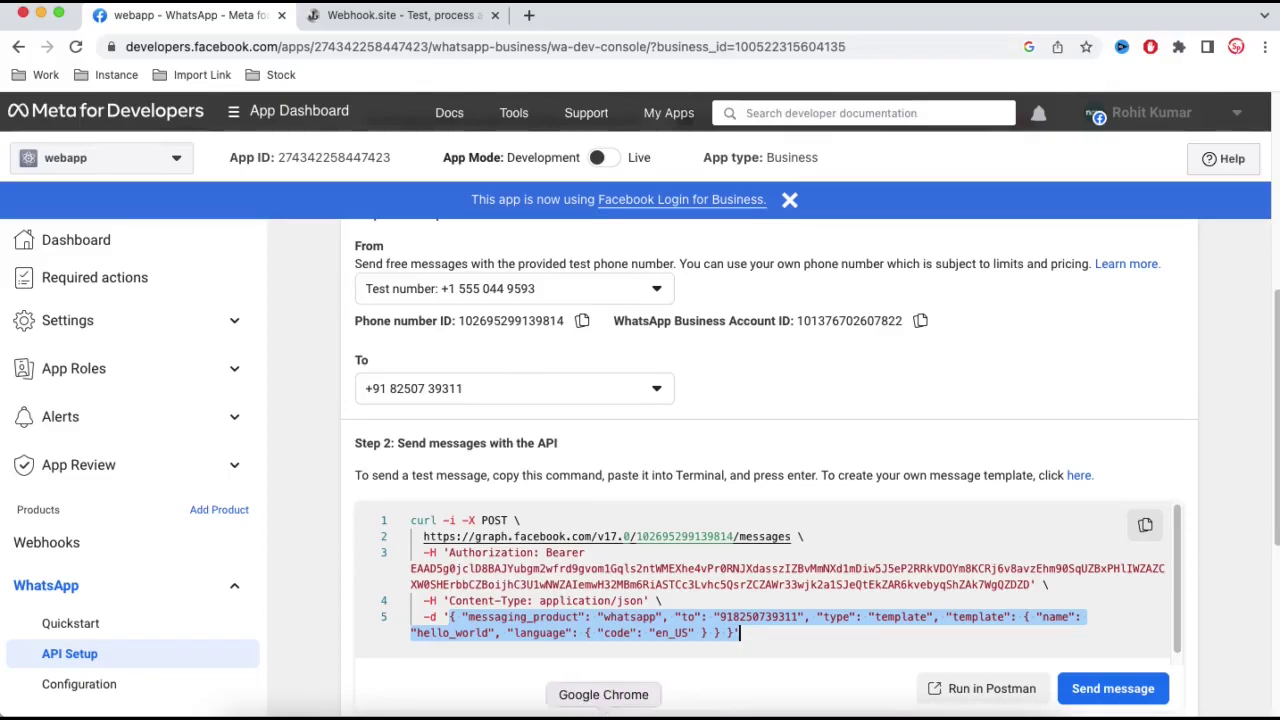
- Check the WhatsApp Web chat, then go back through Meta to the Postman request
{"action": "right_click", "coordinate": [630, 710]}
{"action": "left_click", "coordinate": [663, 542]}
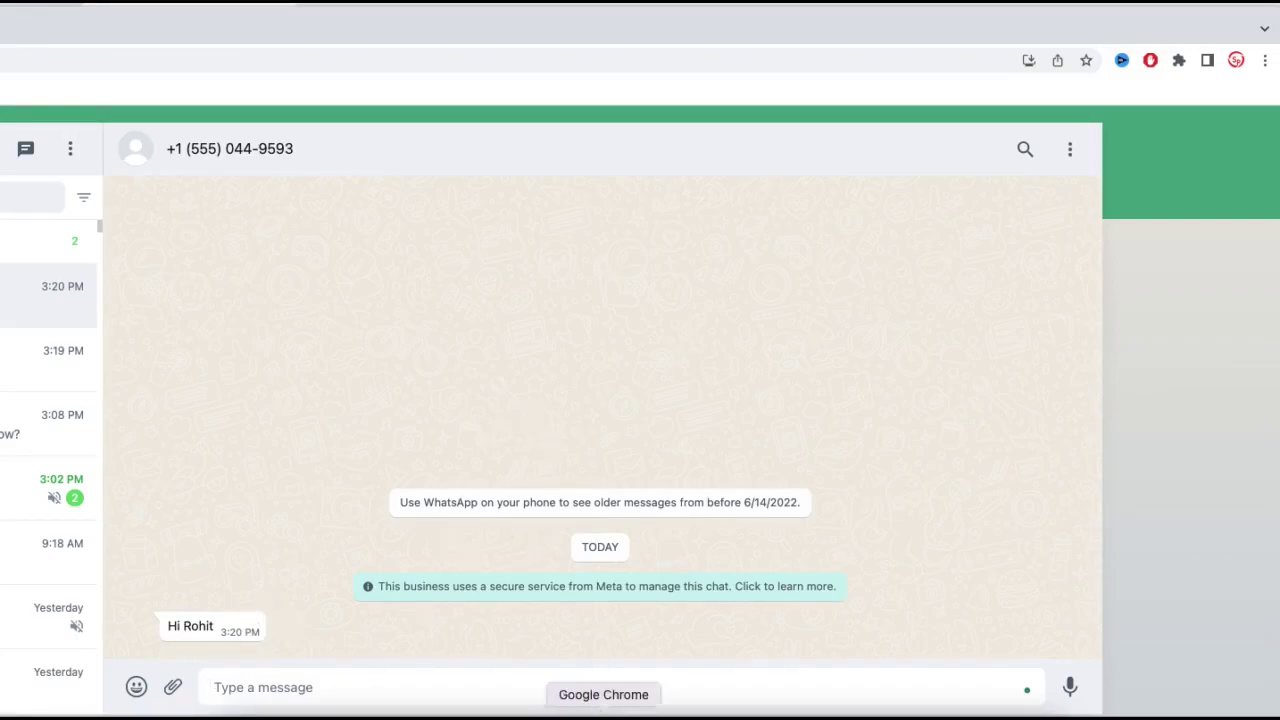
{"action": "right_click", "coordinate": [605, 712]}
{"action": "left_click", "coordinate": [630, 522]}
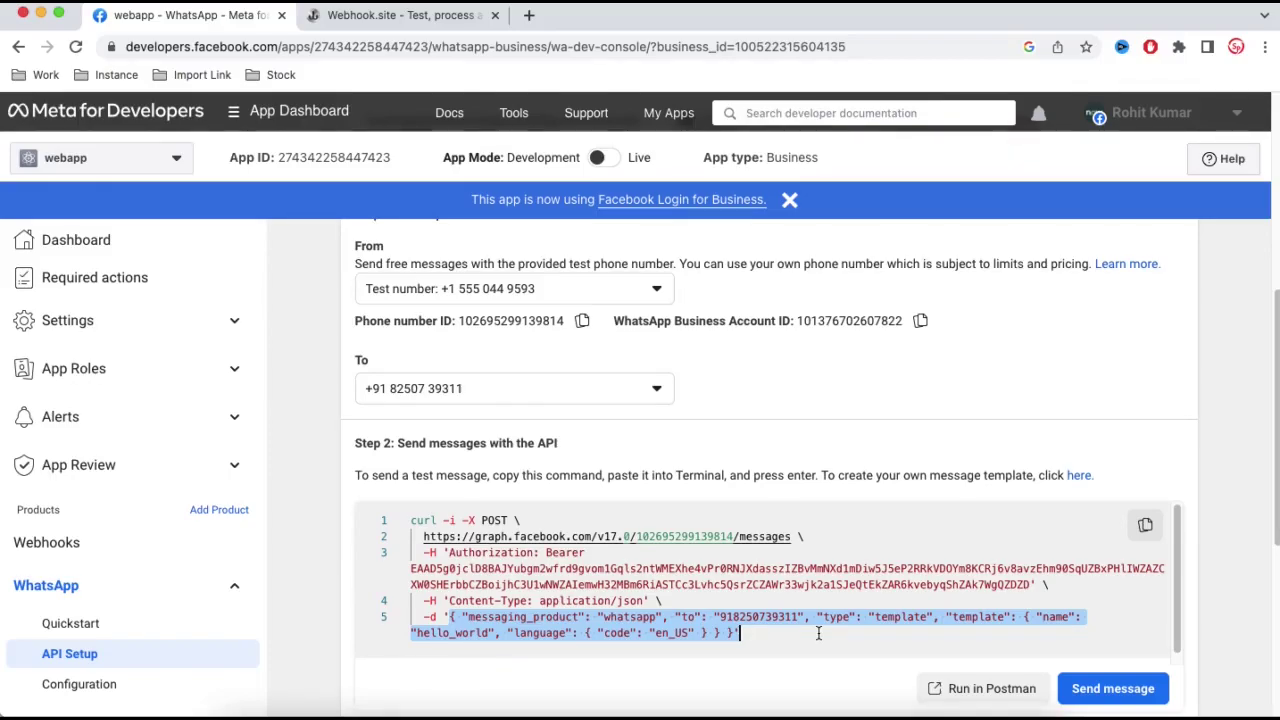
{"action": "left_click", "coordinate": [783, 705]}
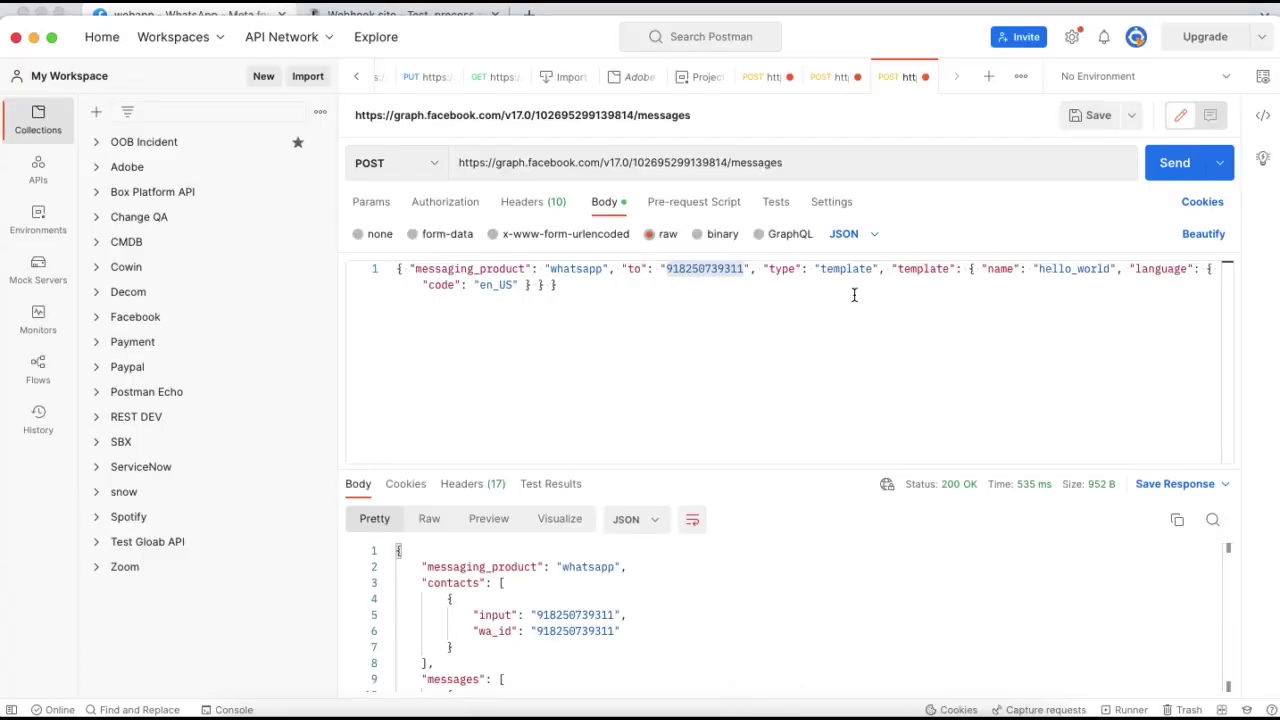
- Replace the template part of the body with a text body 'This is second Message' and send it
{"action": "left_click", "coordinate": [854, 294]}
{"action": "left_click_drag", "start_coordinate": [763, 270], "coordinate": [622, 286]}
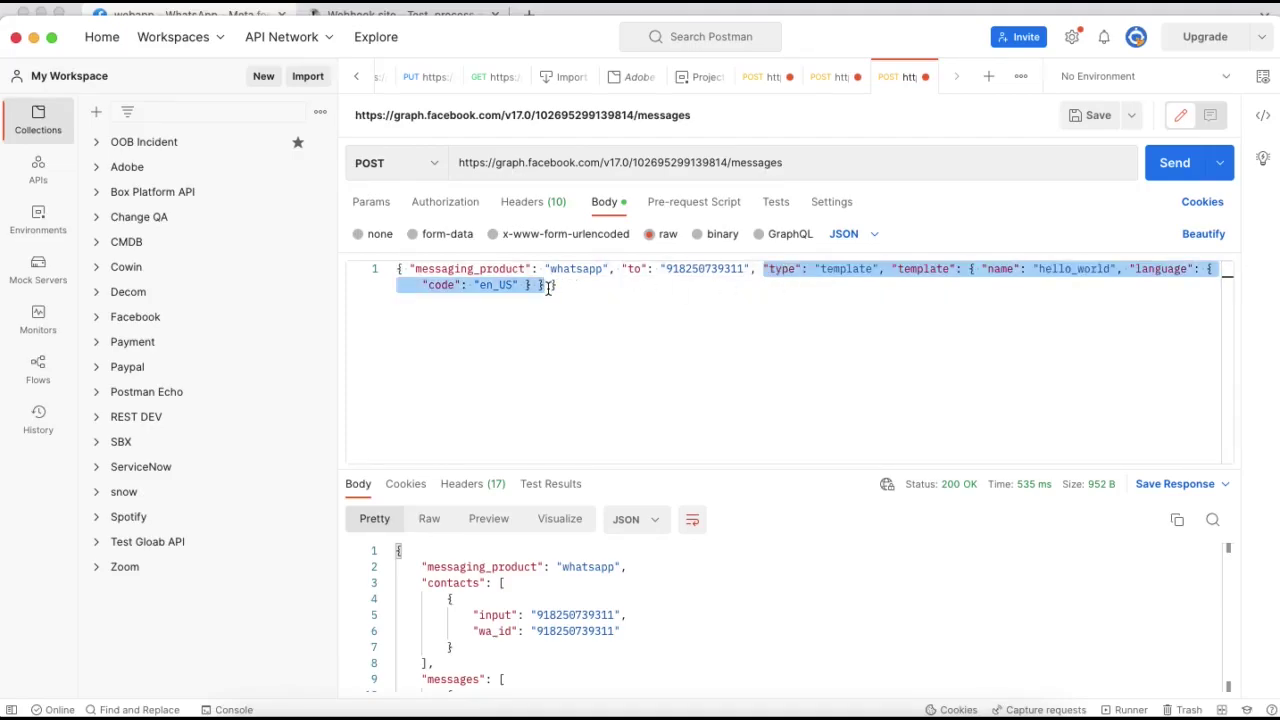
{"action": "key", "text": "BackSpace"}
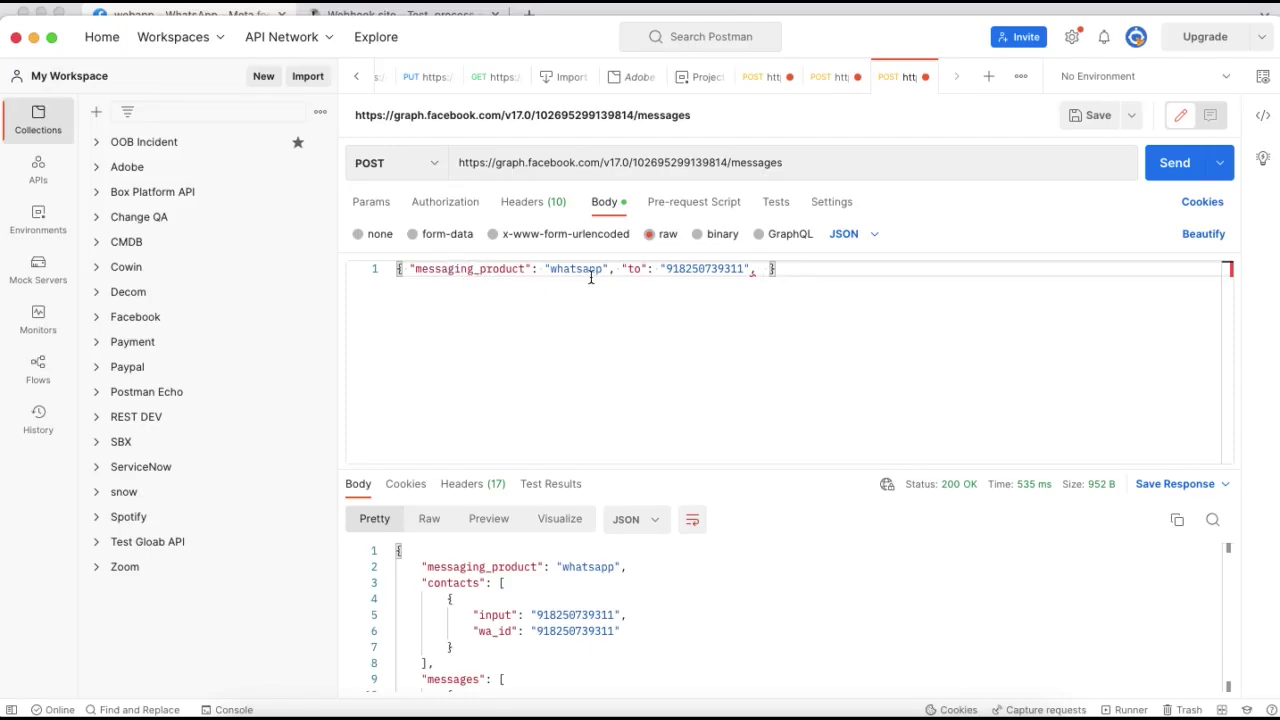
{"action": "type", "text": "\"tes"}
{"action": "type", "text": "xt"}
{"action": "type", "text": ": "}
{"action": "type", "text": "{\""}
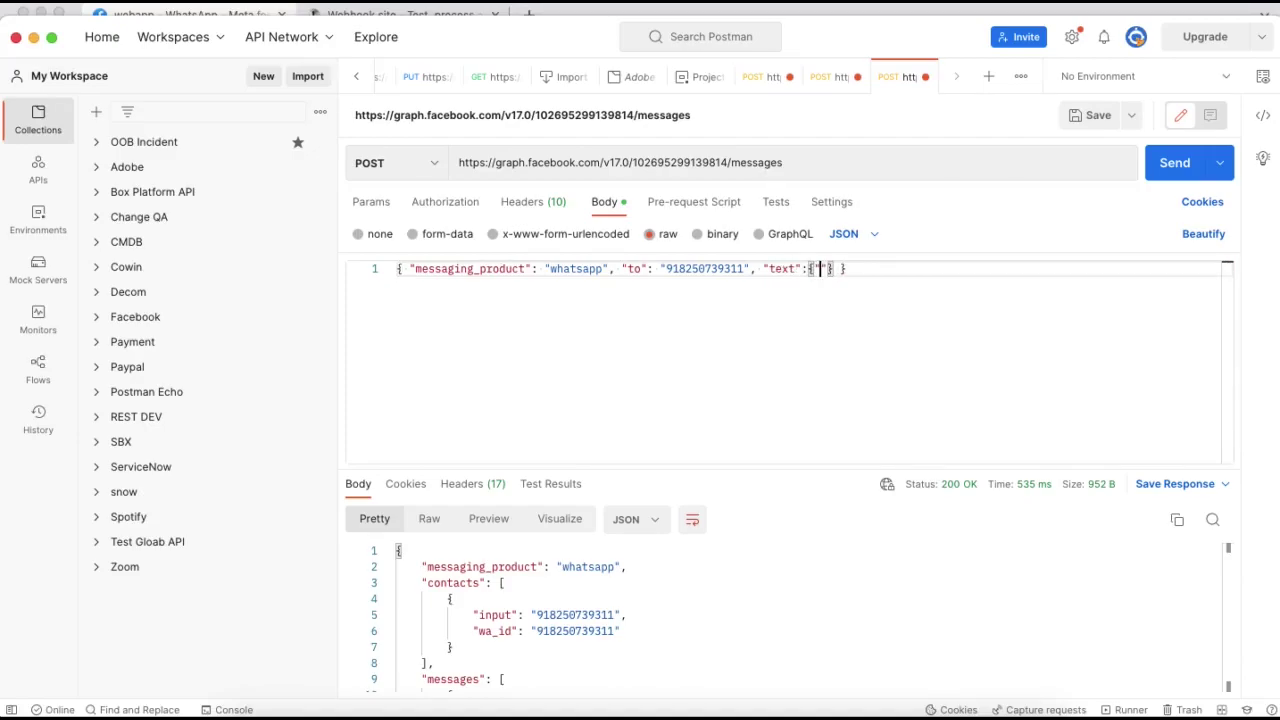
{"action": "type", "text": "body\""}
{"action": "type", "text": ":\""}
{"action": "type", "text": "This is "}
{"action": "type", "text": "second Me"}
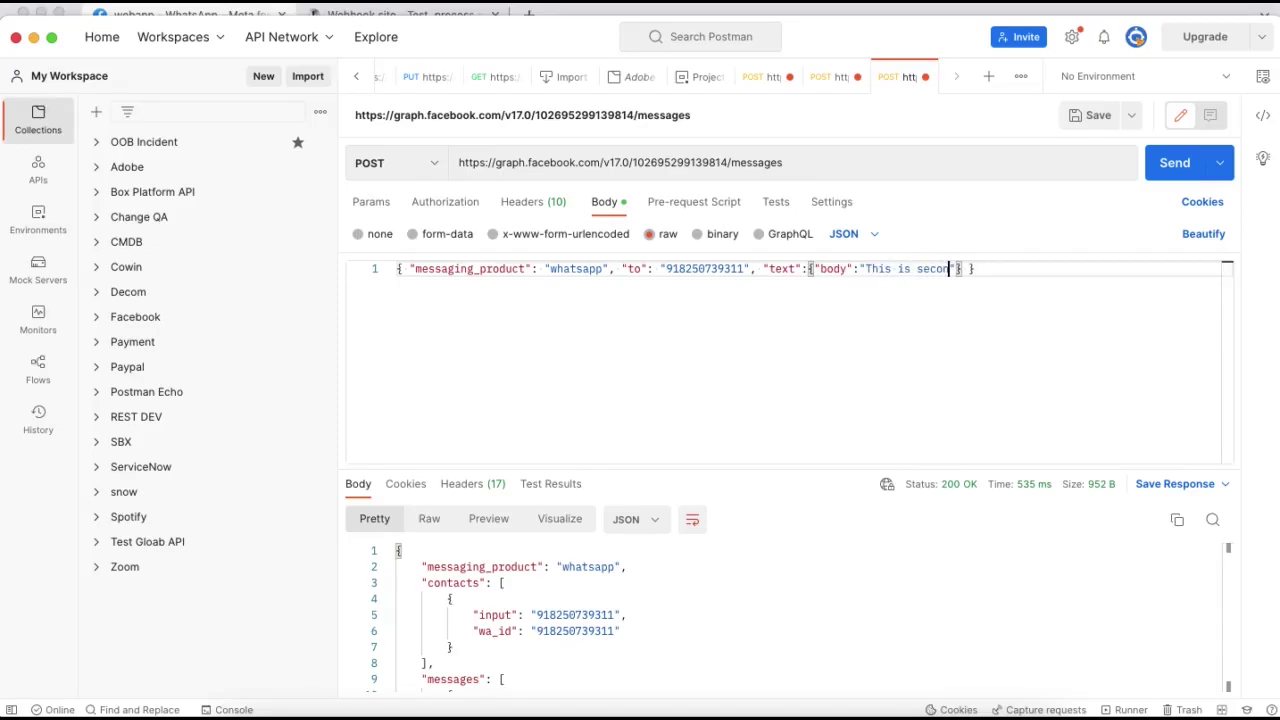
{"action": "type", "text": "ssage"}
{"action": "left_click", "coordinate": [1160, 170]}
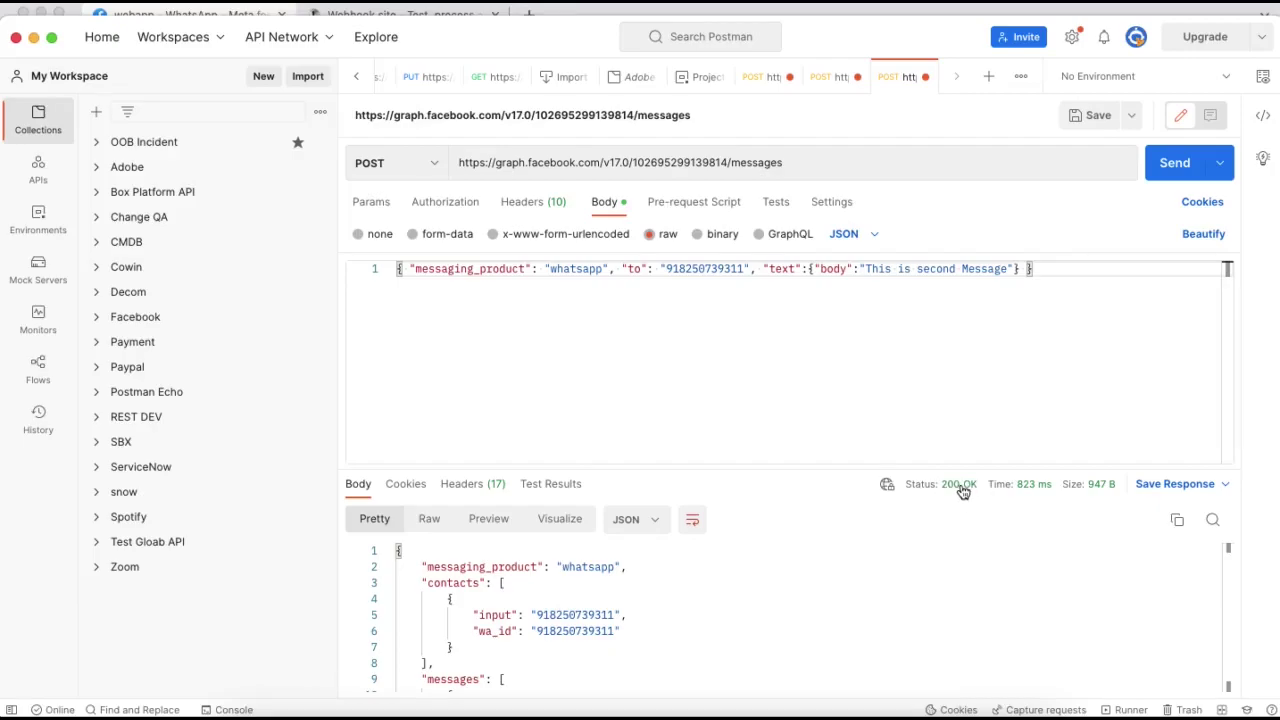
{"action": "right_click", "coordinate": [603, 714]}
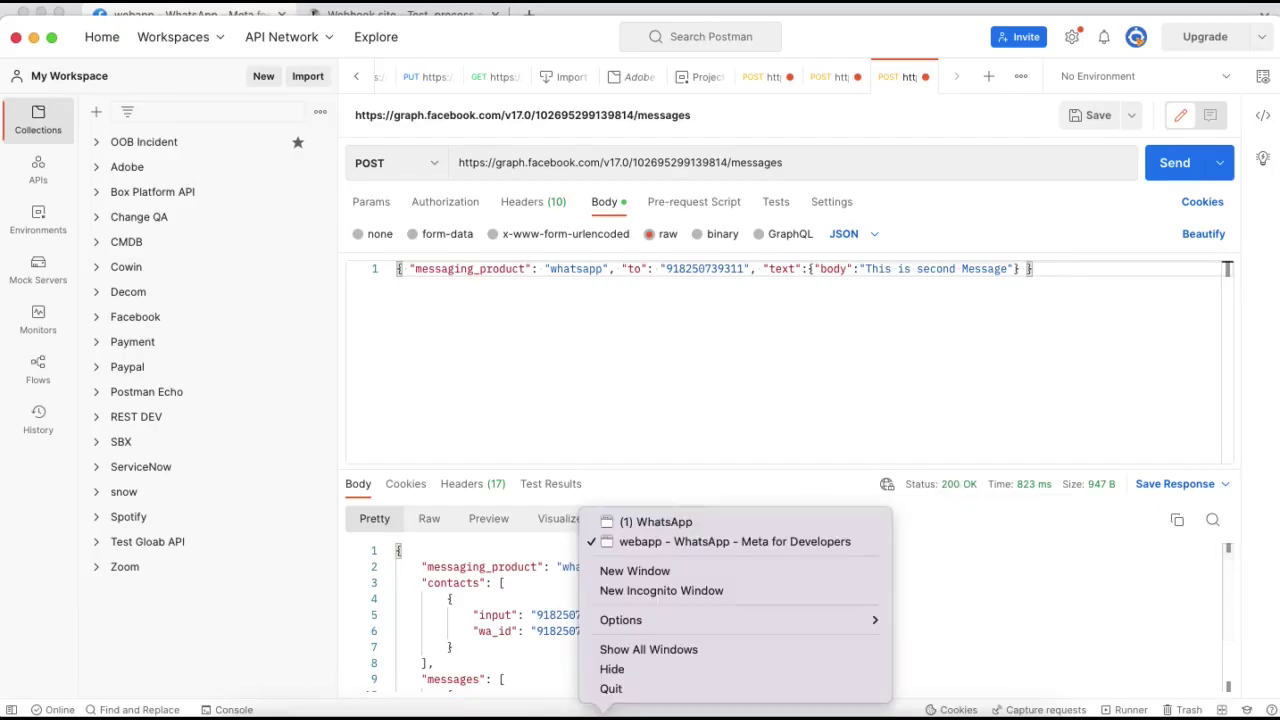
- Confirm 'This is second Message' arrived at 3:31 PM in WhatsApp Web, then return to Meta's API Setup page
{"action": "left_click", "coordinate": [684, 527]}
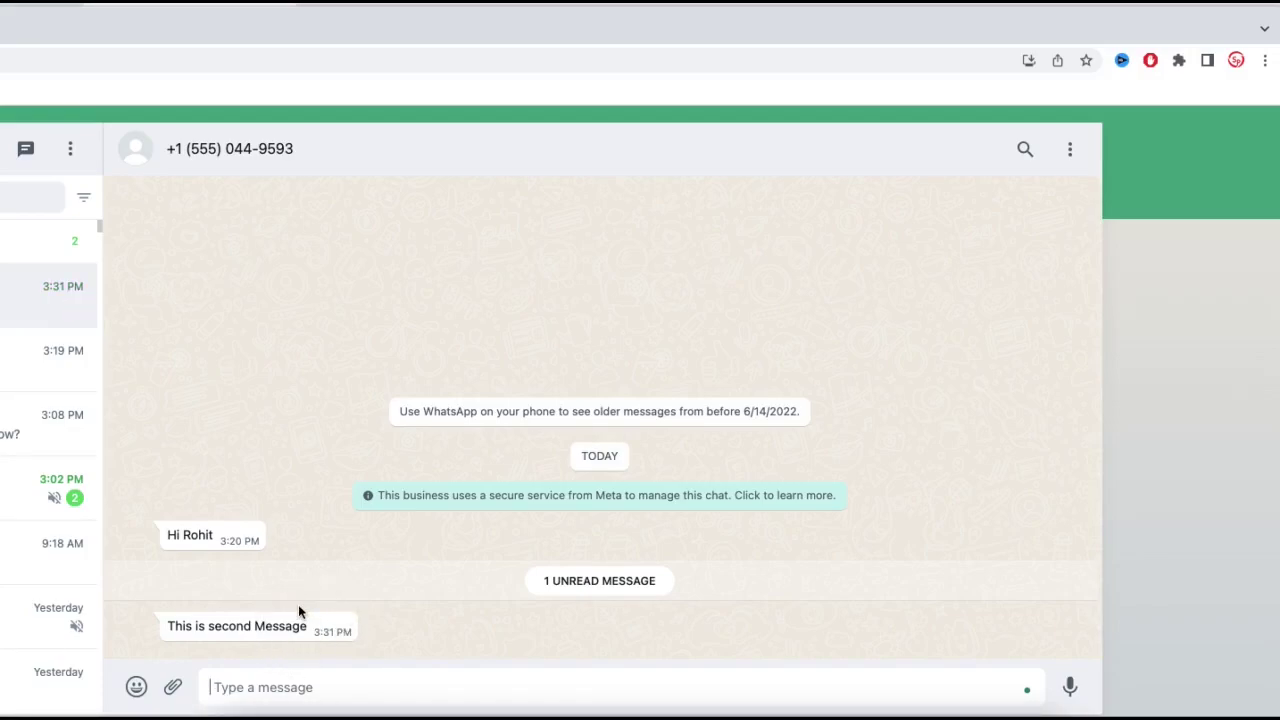
{"action": "right_click", "coordinate": [603, 714]}
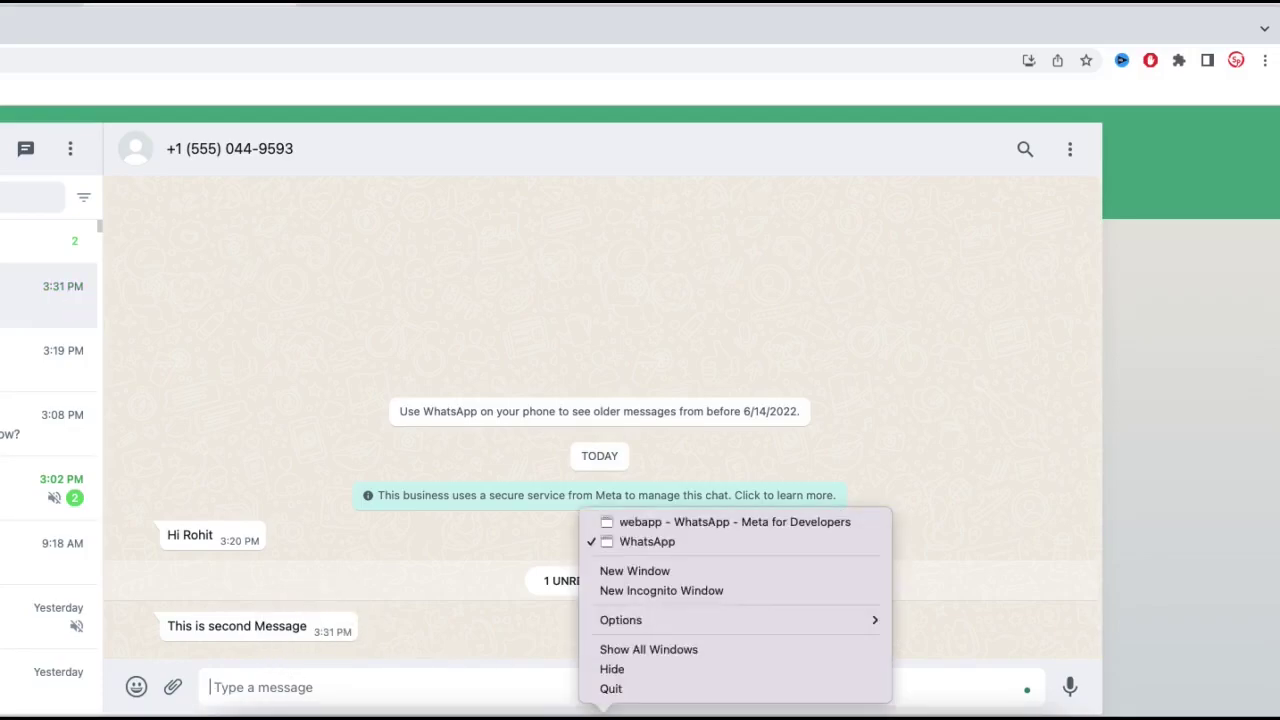
{"action": "left_click", "coordinate": [646, 522]}
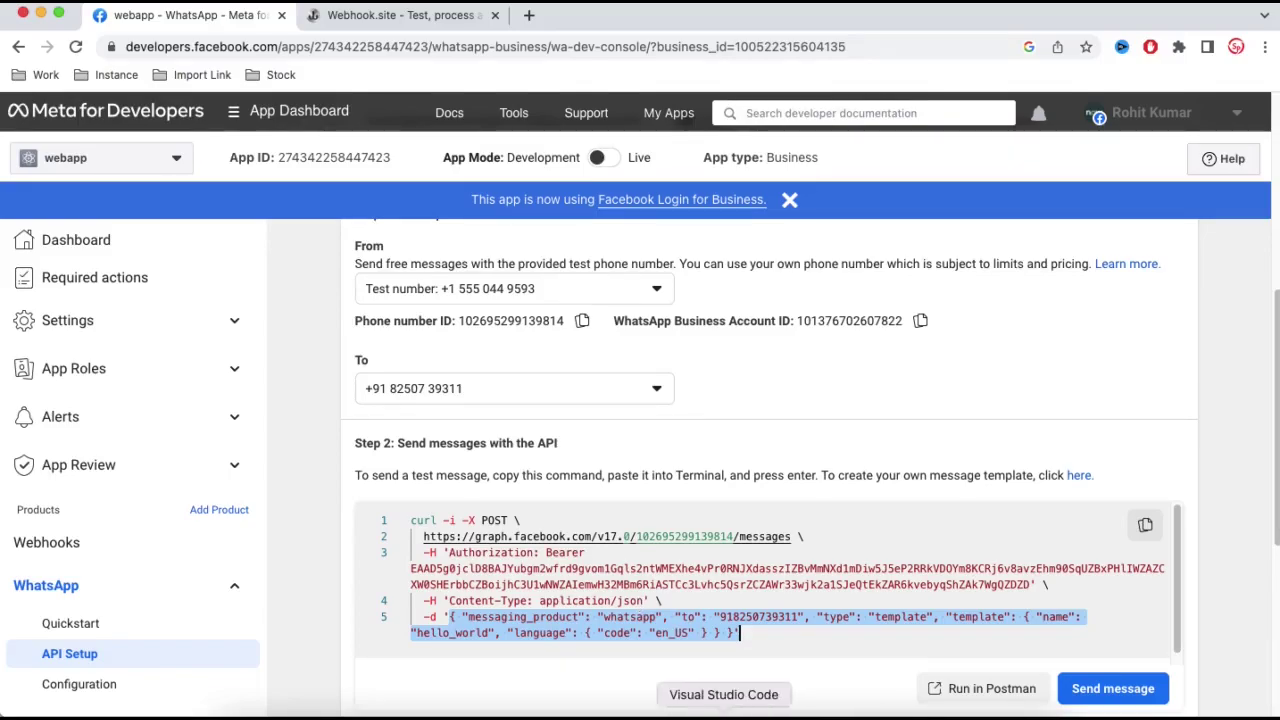
- Resend the second message request from Postman with Cmd+Enter
{"action": "right_click", "coordinate": [764, 714]}
{"action": "left_click", "coordinate": [764, 714]}
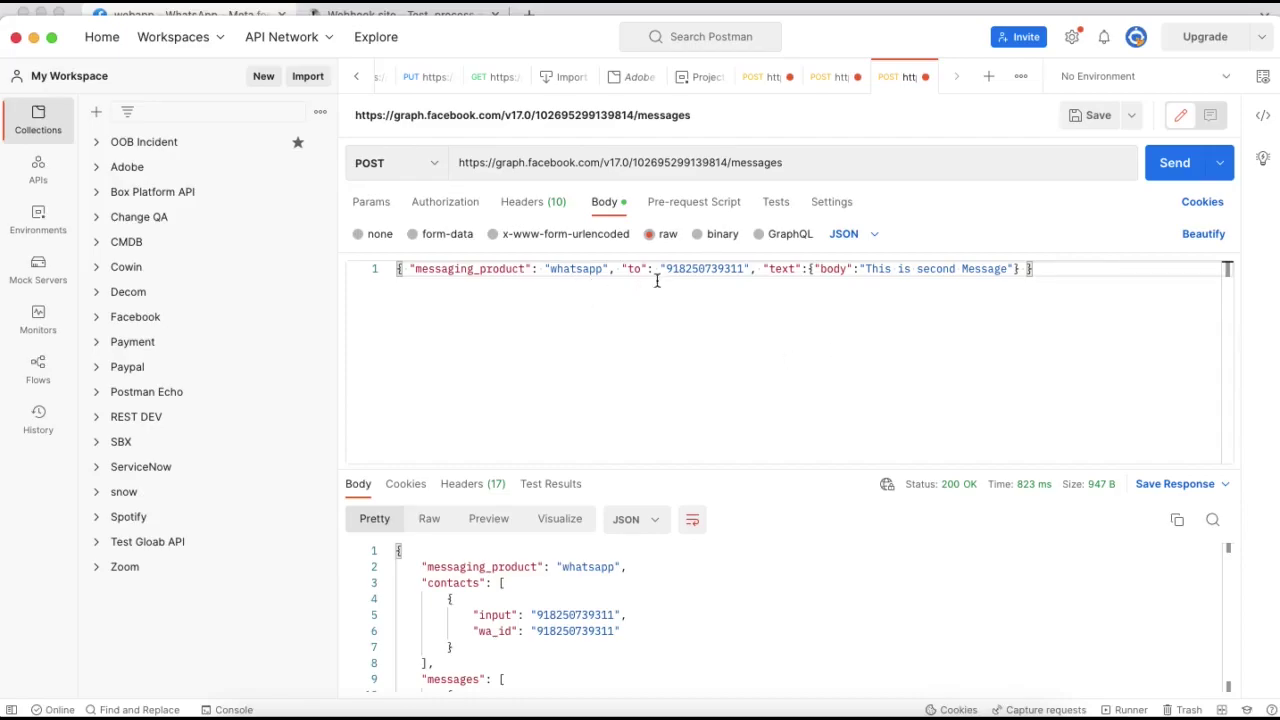
{"action": "key", "text": "super+Return"}
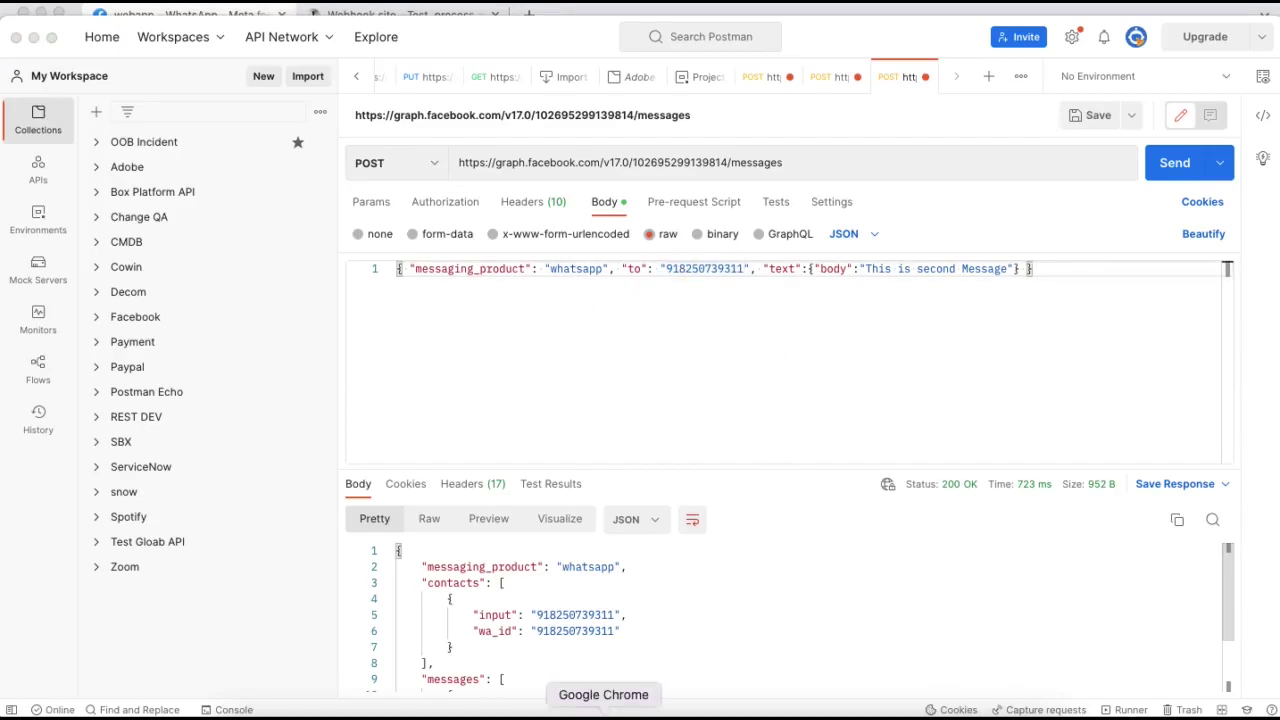
- Reply 'I need an appointment' in the WhatsApp Web chat with the test number
{"action": "right_click", "coordinate": [603, 714]}
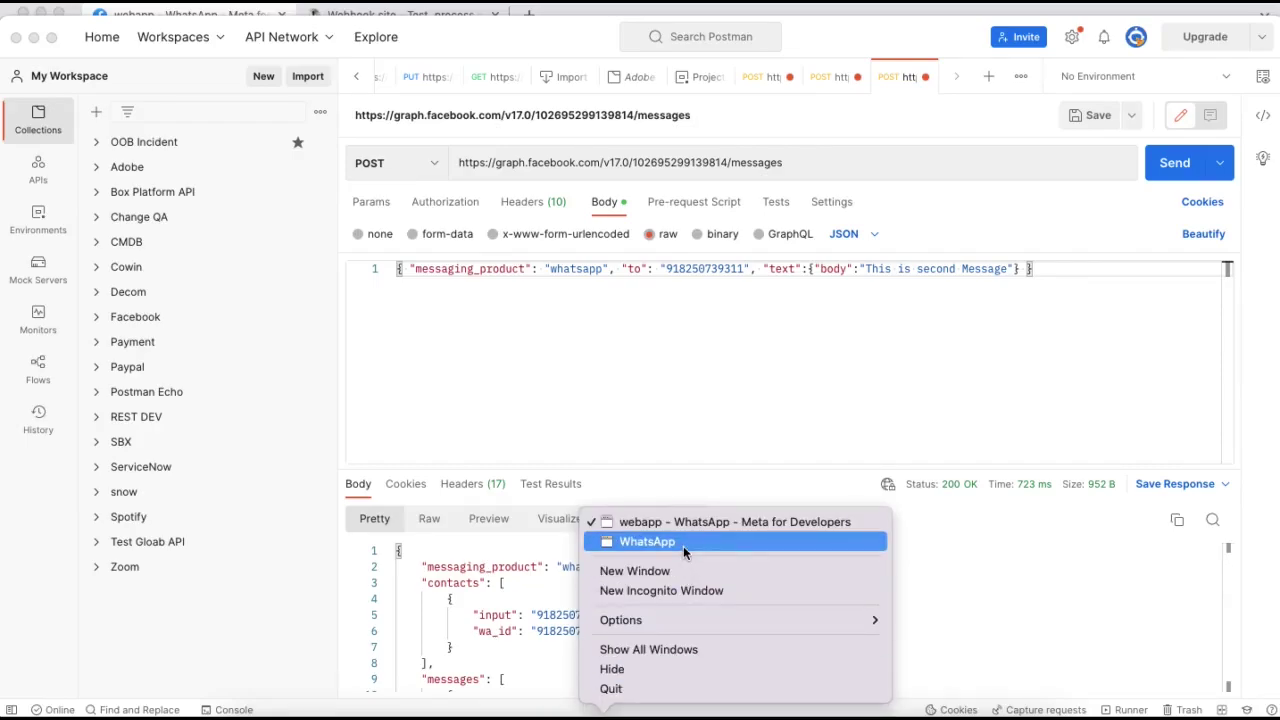
{"action": "left_click", "coordinate": [648, 542]}
{"action": "type", "text": "( need an a"}
{"action": "type", "text": "appointment"}
{"action": "key", "text": "Return"}
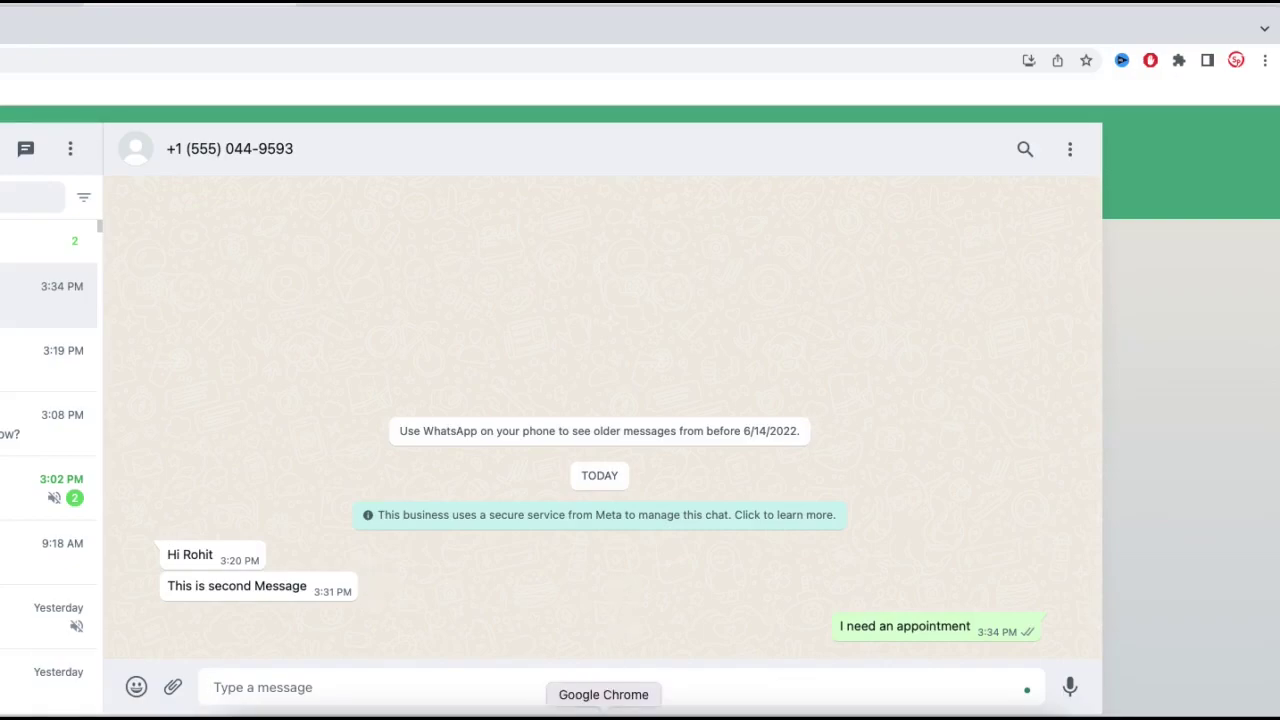
- Switch to the Meta for Developers window and open WhatsApp > Configuration from the sidebar
{"action": "right_click", "coordinate": [603, 712]}
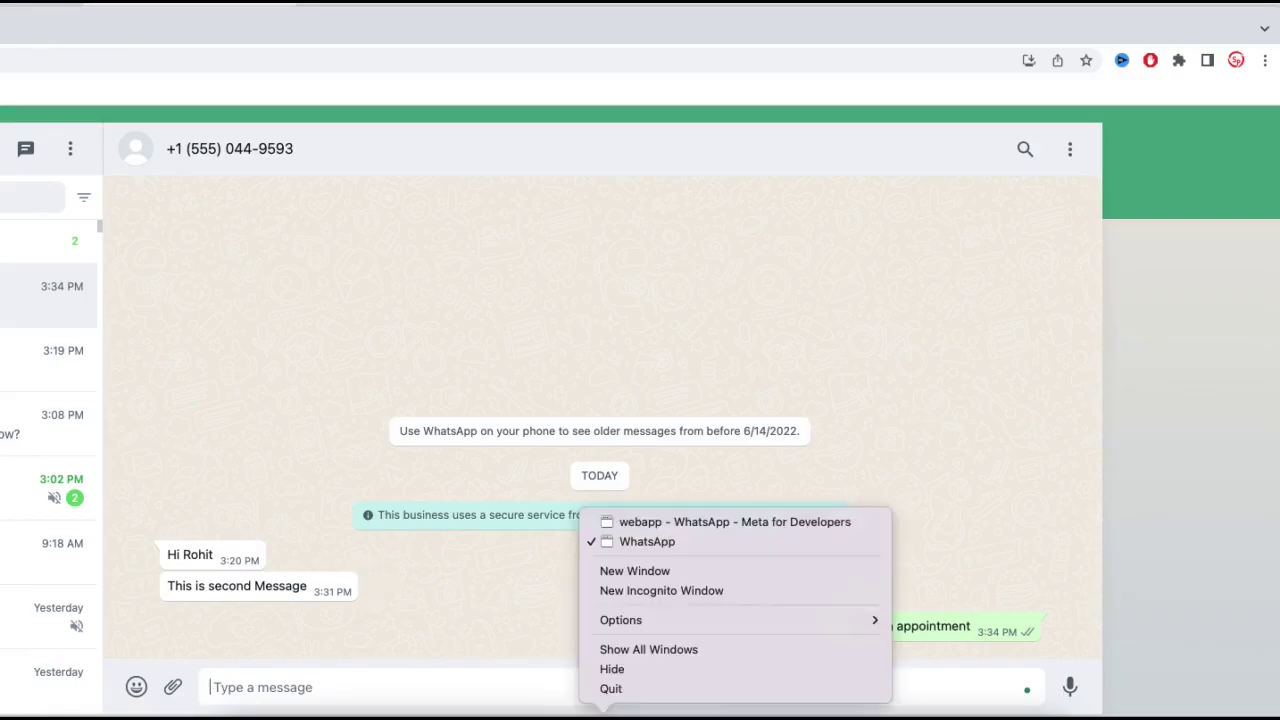
{"action": "left_click", "coordinate": [674, 523]}
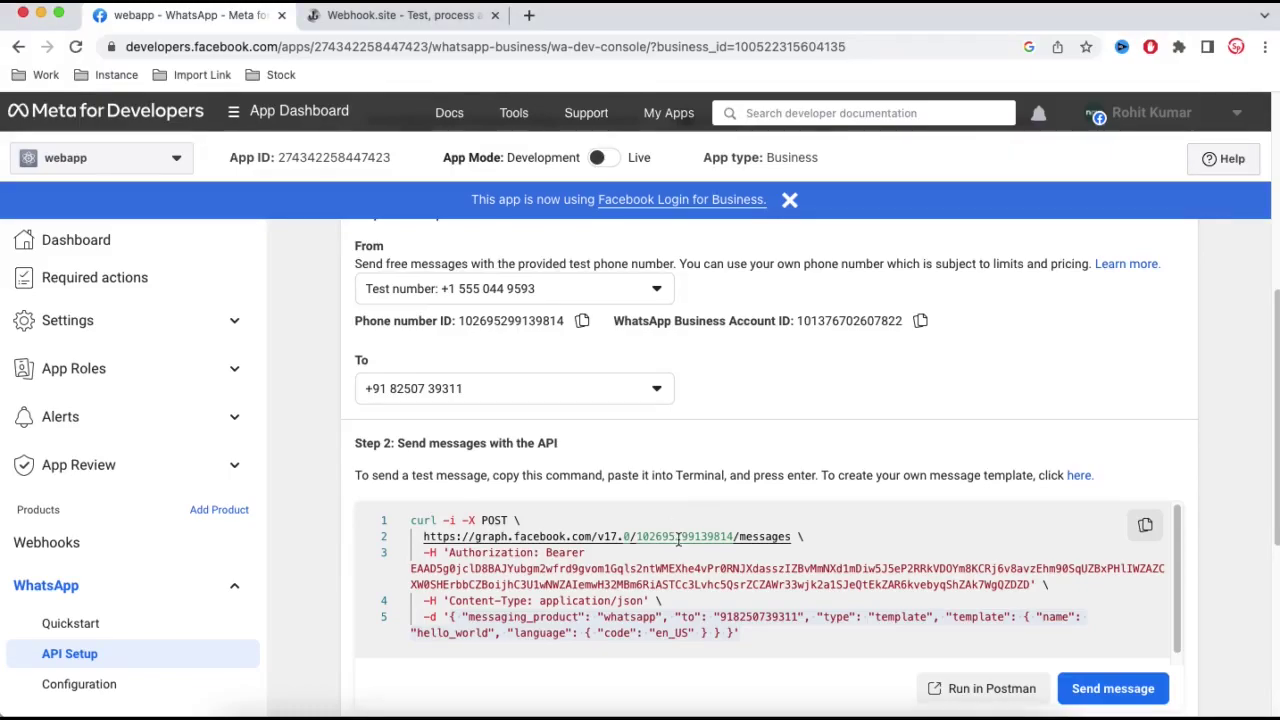
{"action": "scroll", "coordinate": [845, 441], "scroll_direction": "down", "scroll_amount": 3}
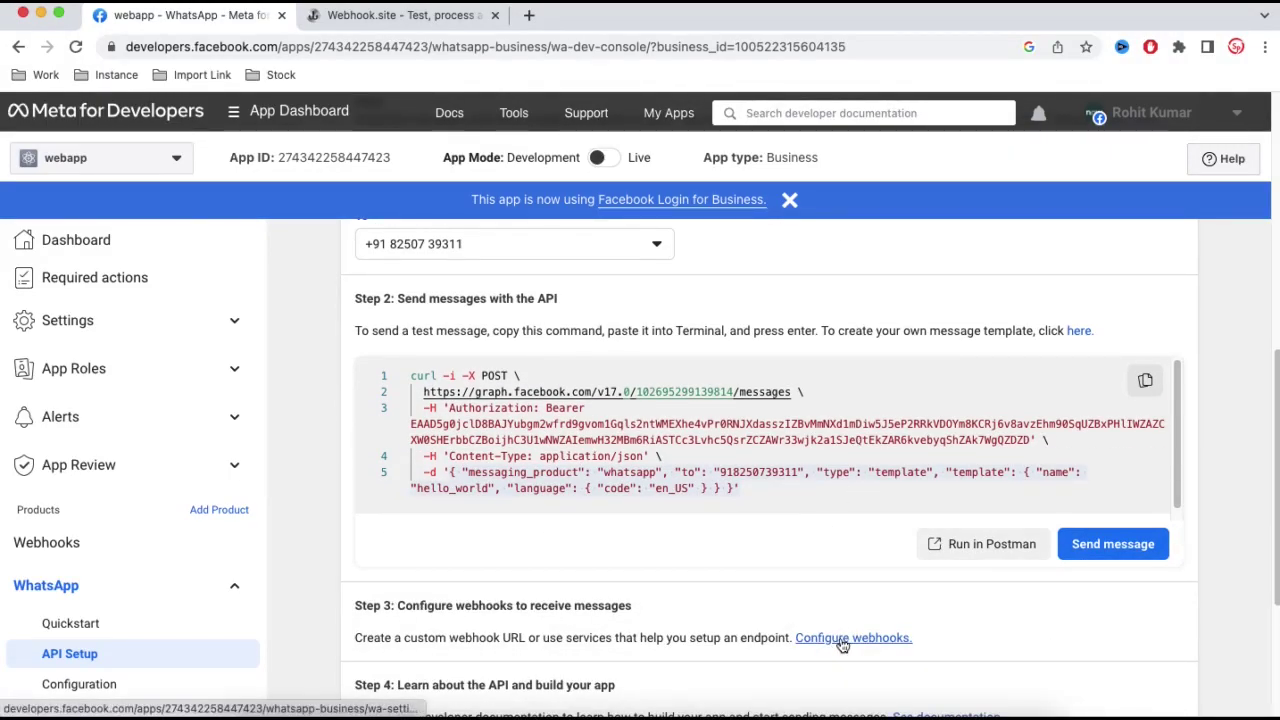
{"action": "left_click", "coordinate": [111, 691]}
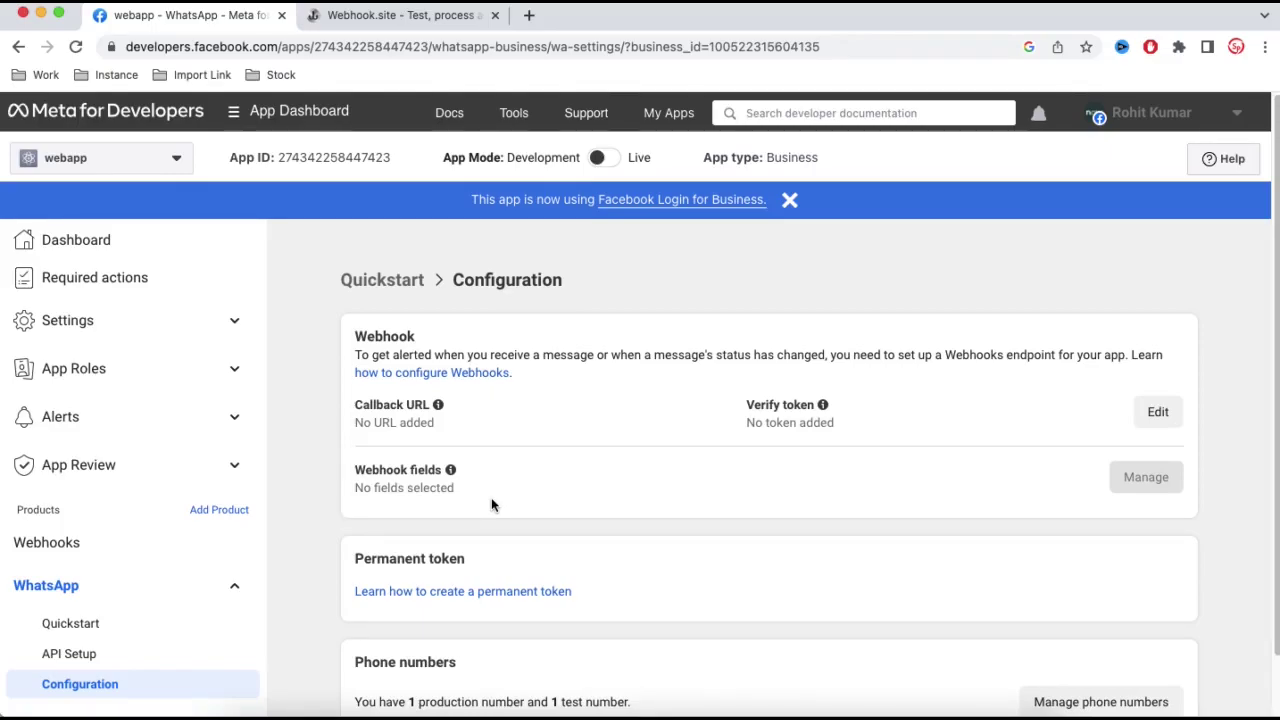
- Copy the unique URL shown on the Webhook.site tab to the clipboard
{"action": "left_click", "coordinate": [430, 15]}
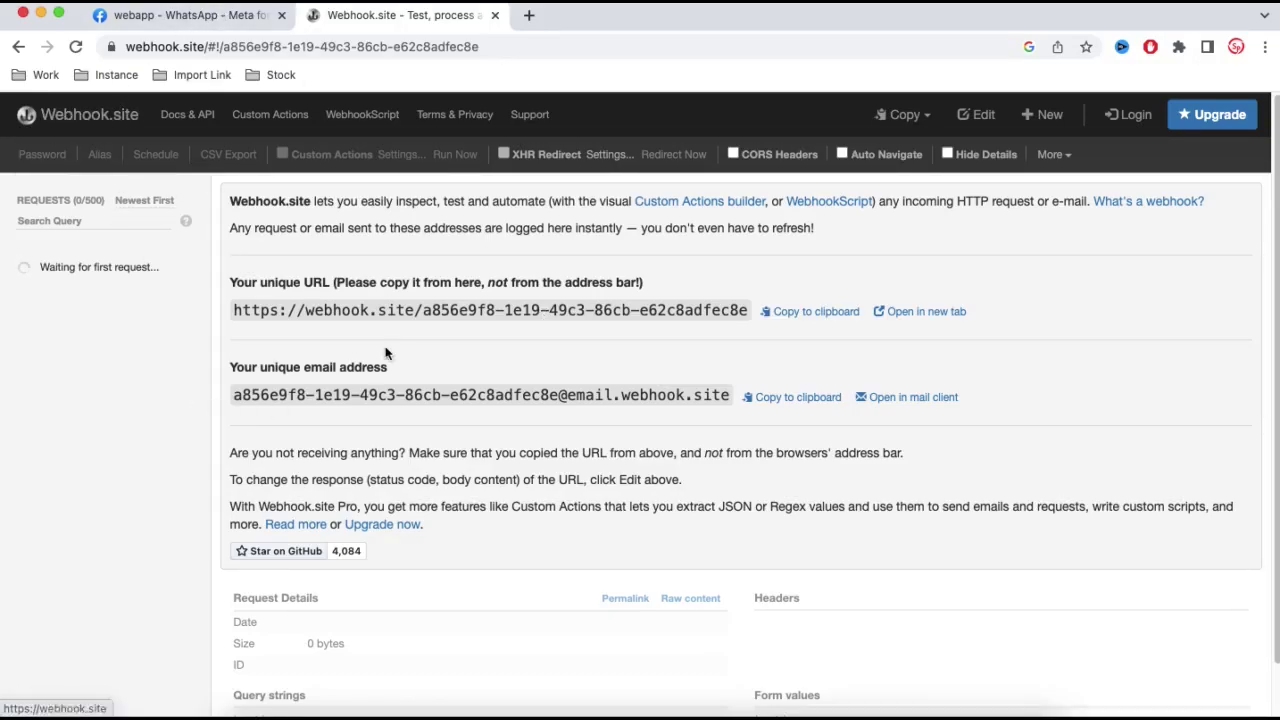
{"action": "left_click", "coordinate": [800, 318]}
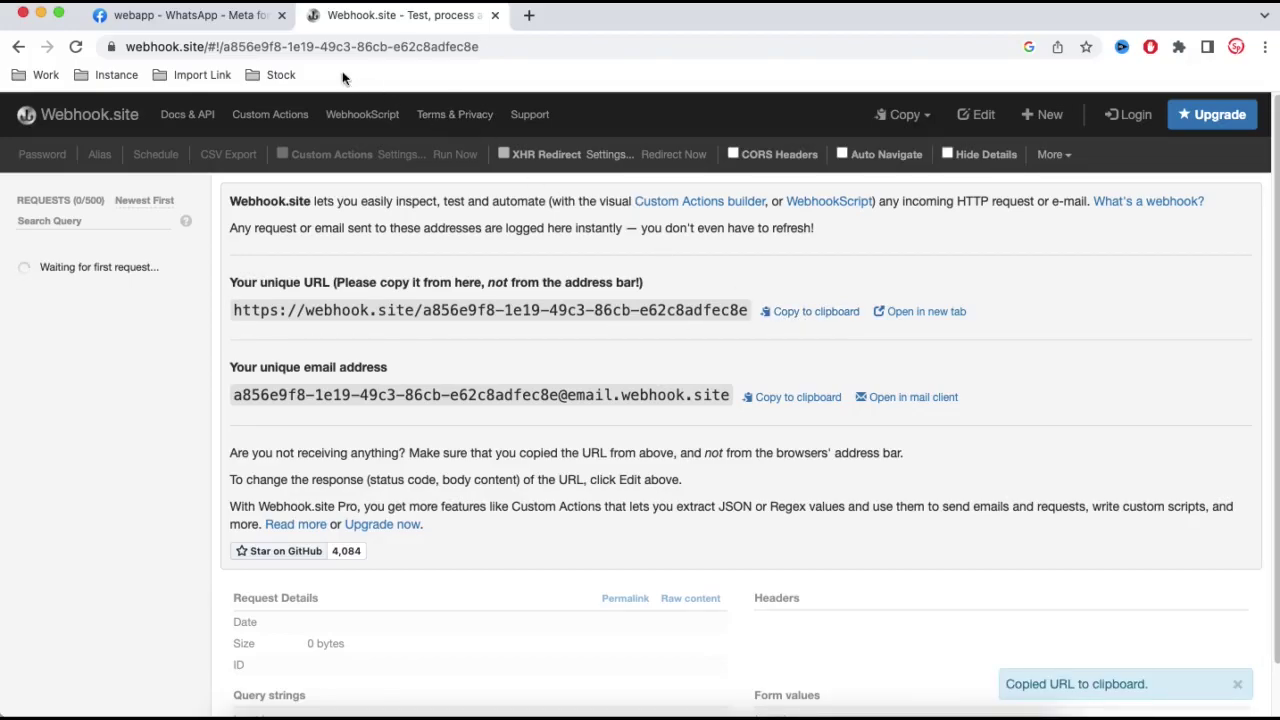
- Paste the Webhook.site URL as Callback URL, enter a verify token, submit, then check Webhook.site
{"action": "left_click", "coordinate": [241, 18]}
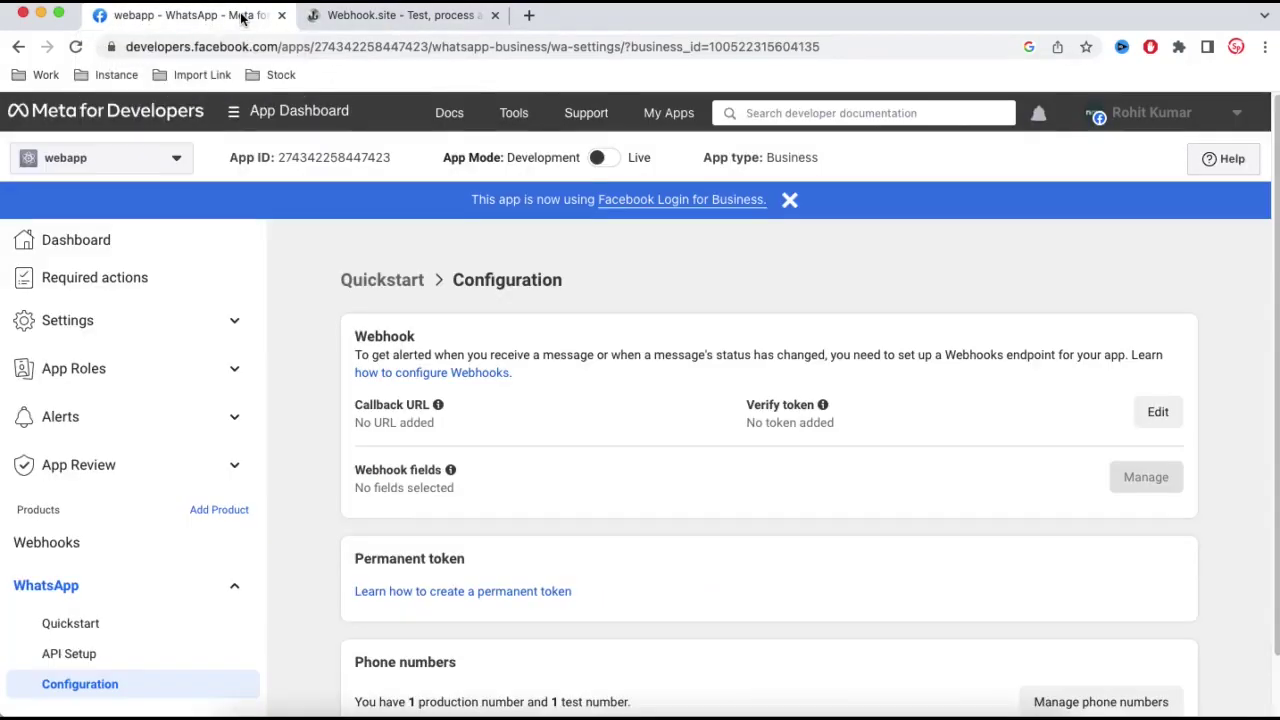
{"action": "left_click", "coordinate": [1158, 411]}
{"action": "left_click", "coordinate": [573, 324]}
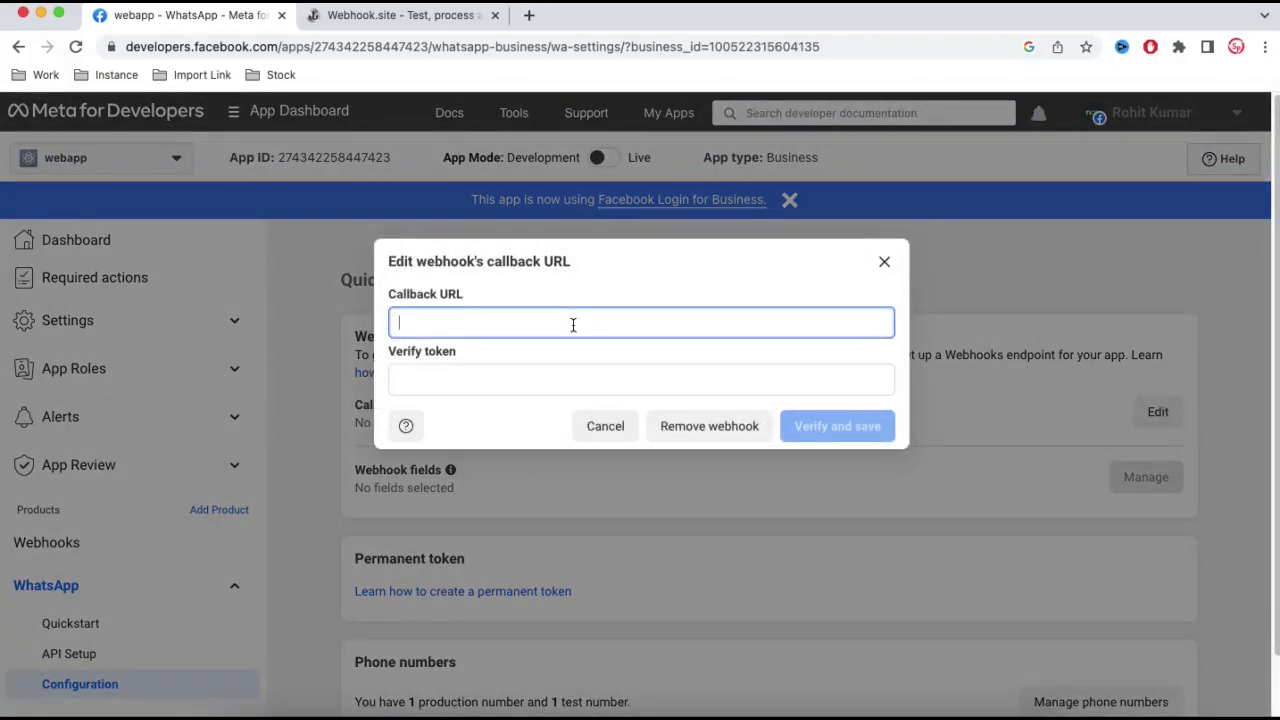
{"action": "key", "text": "super+v"}
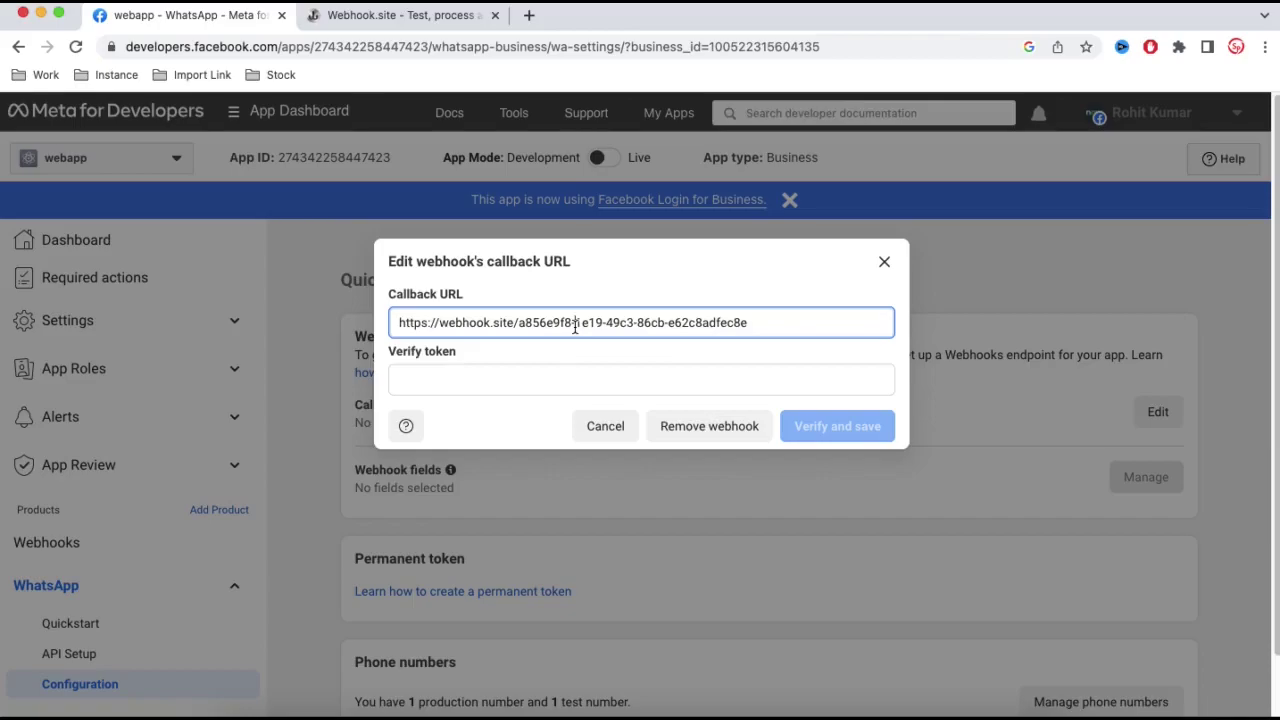
{"action": "left_click", "coordinate": [560, 378]}
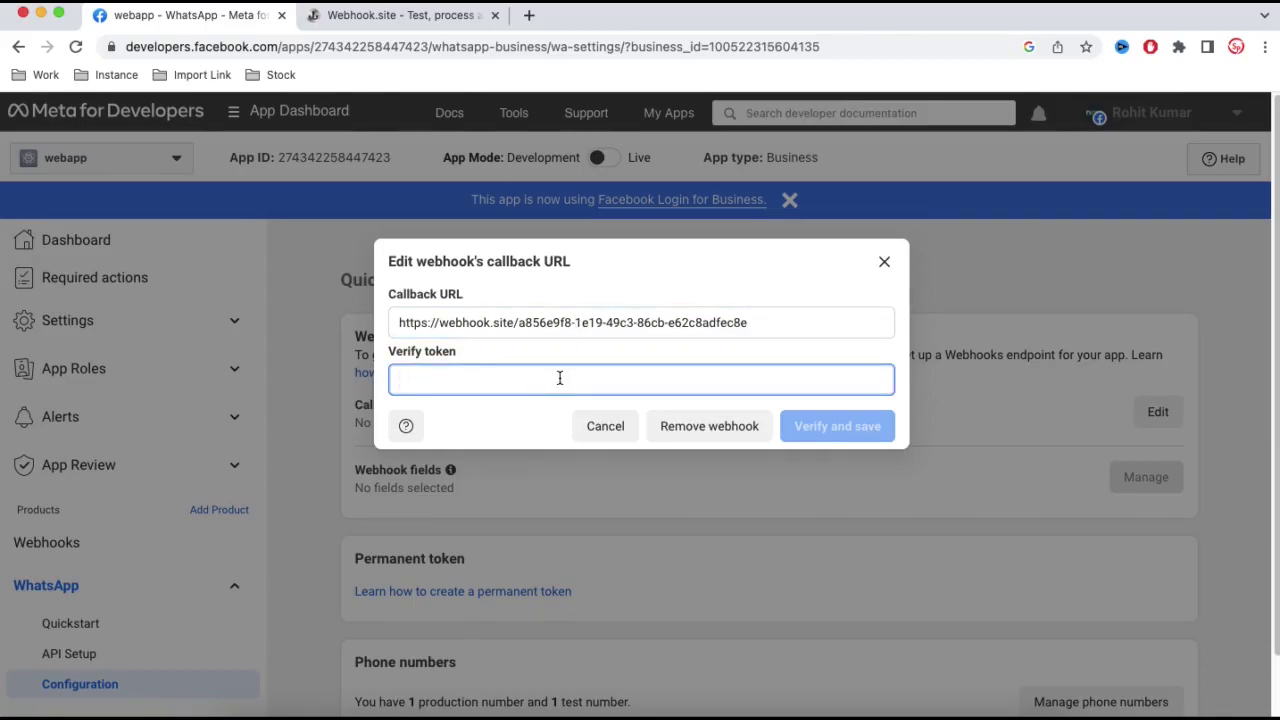
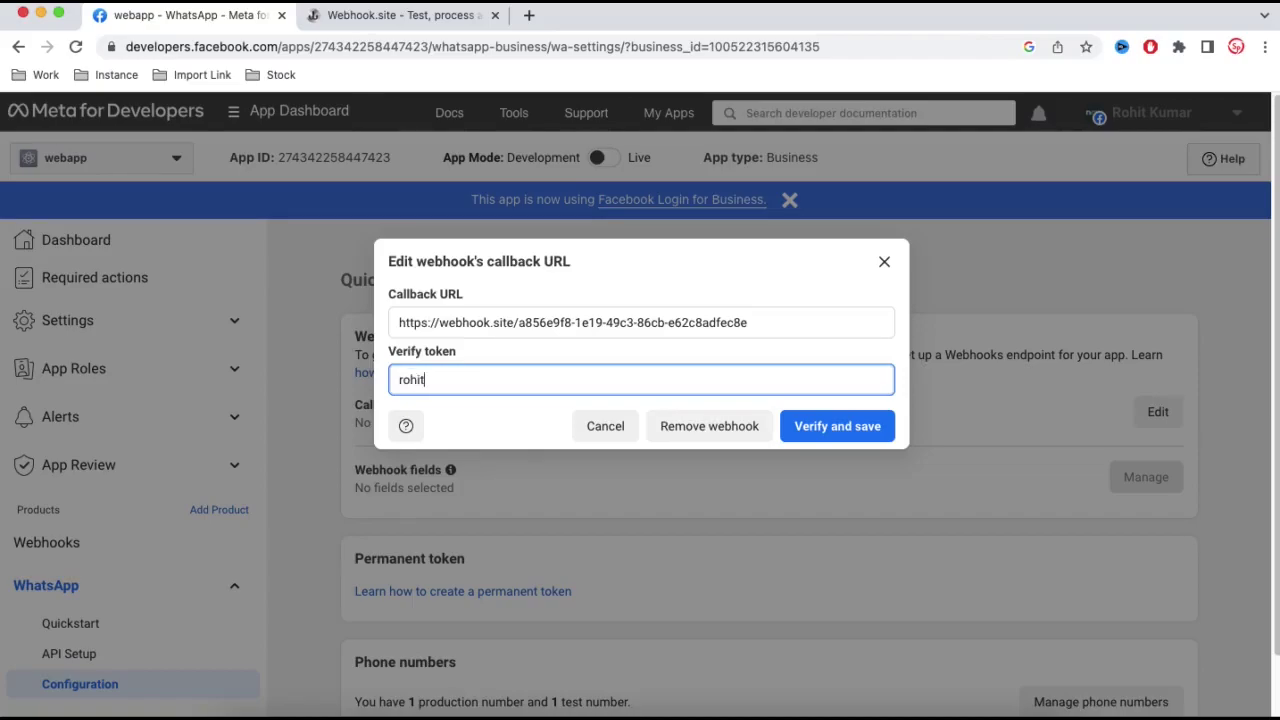
{"action": "left_click", "coordinate": [838, 440]}
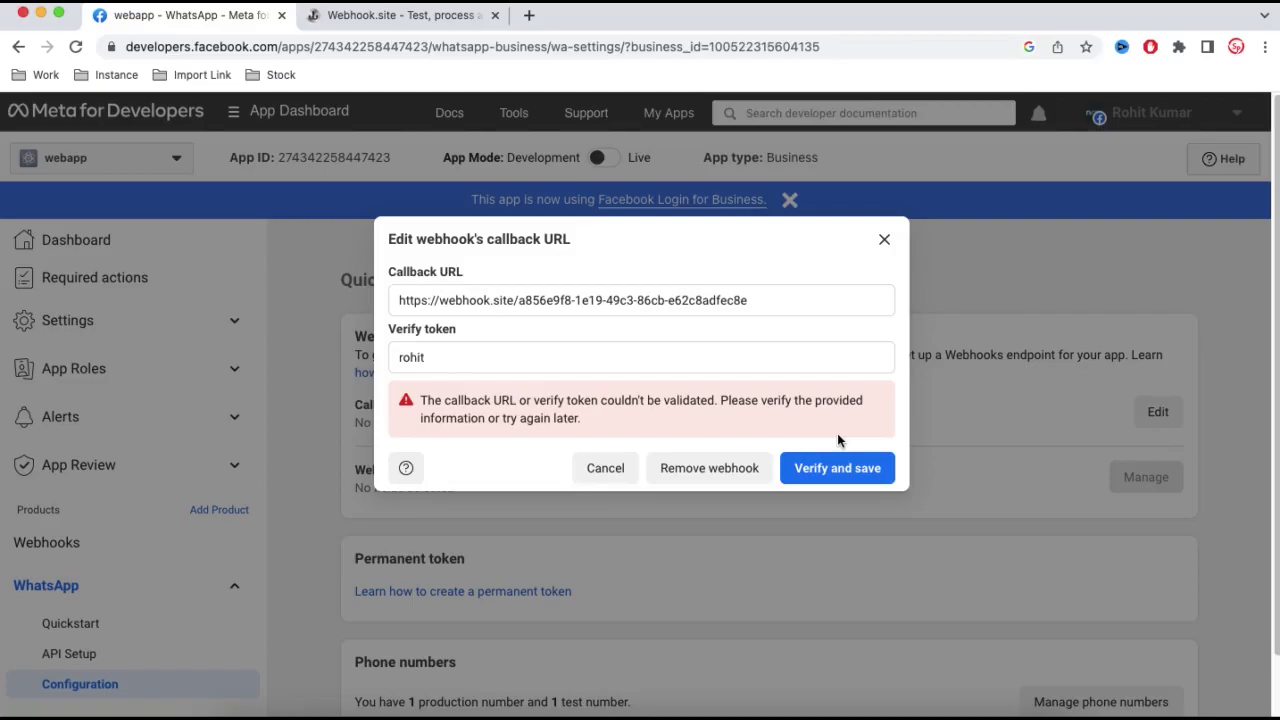
{"action": "left_click", "coordinate": [410, 27]}
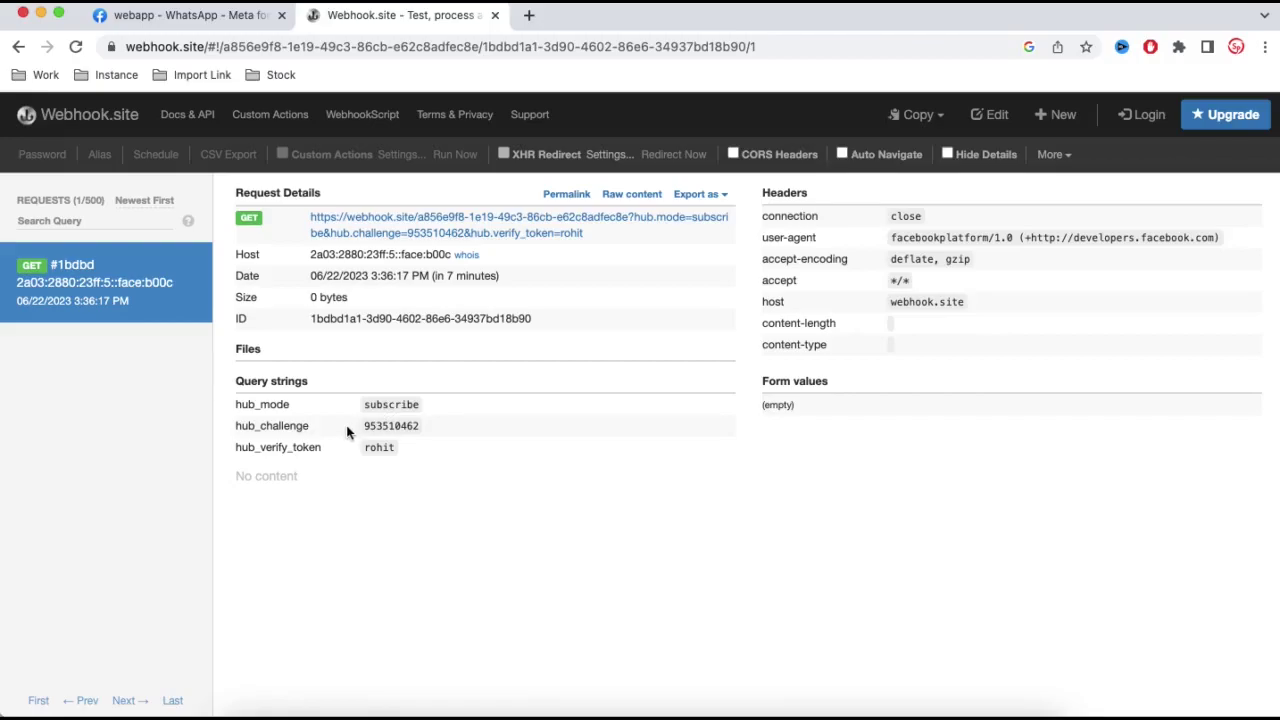
- Copy Facebook's hub_challenge verification request URL from Webhook.site and open it in a new tab
{"action": "left_click_drag", "start_coordinate": [363, 428], "coordinate": [419, 426]}
{"action": "left_click", "coordinate": [284, 26]}
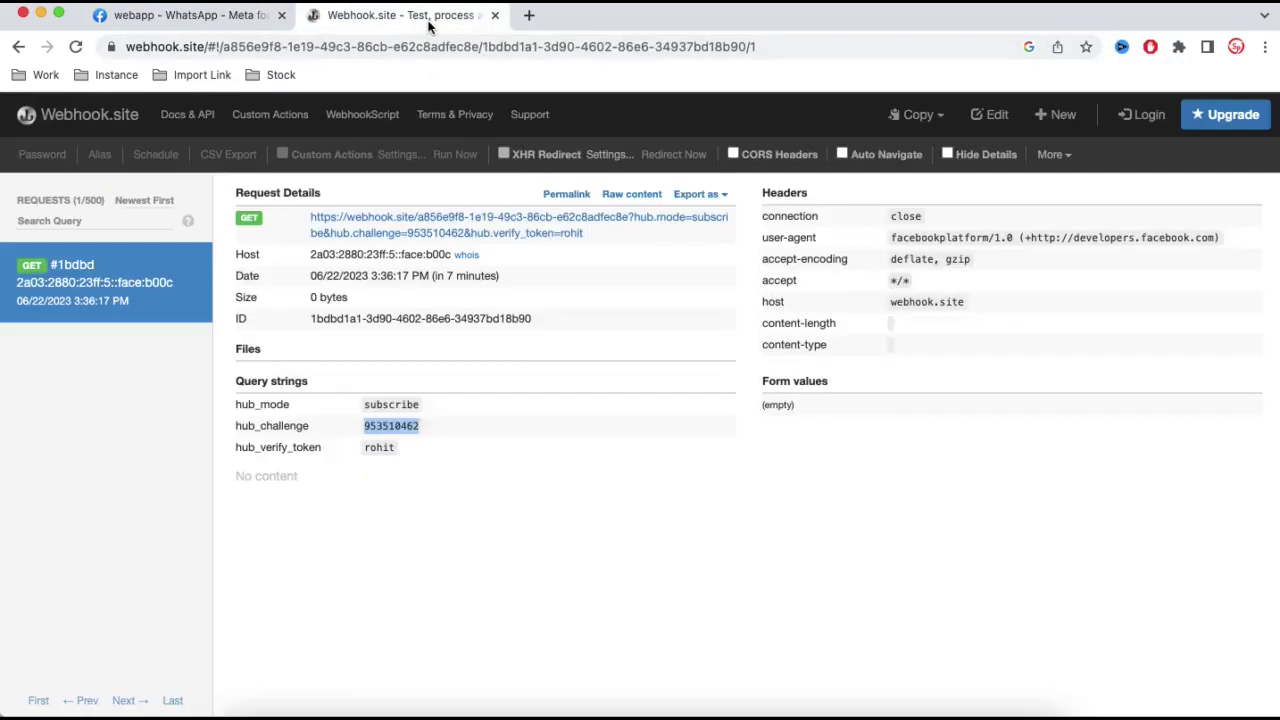
{"action": "left_click", "coordinate": [425, 18]}
{"action": "left_click_drag", "start_coordinate": [598, 233], "coordinate": [531, 30]}
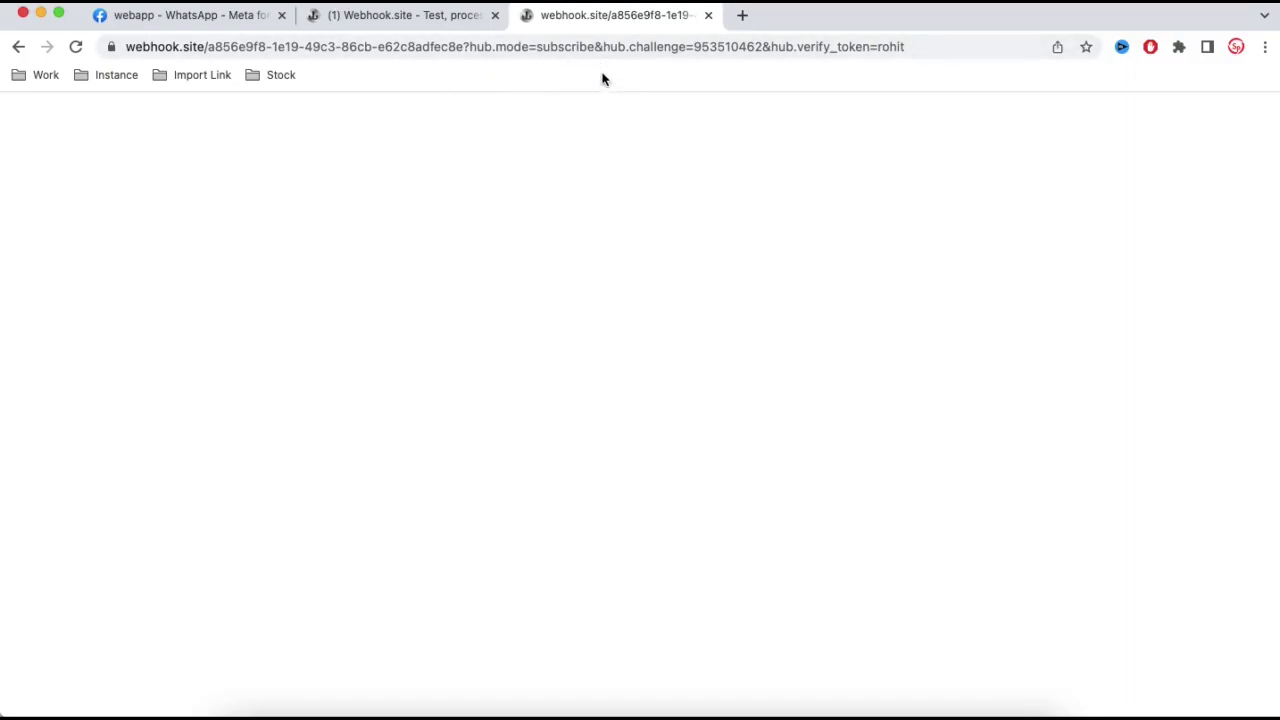
{"action": "left_click", "coordinate": [160, 20]}
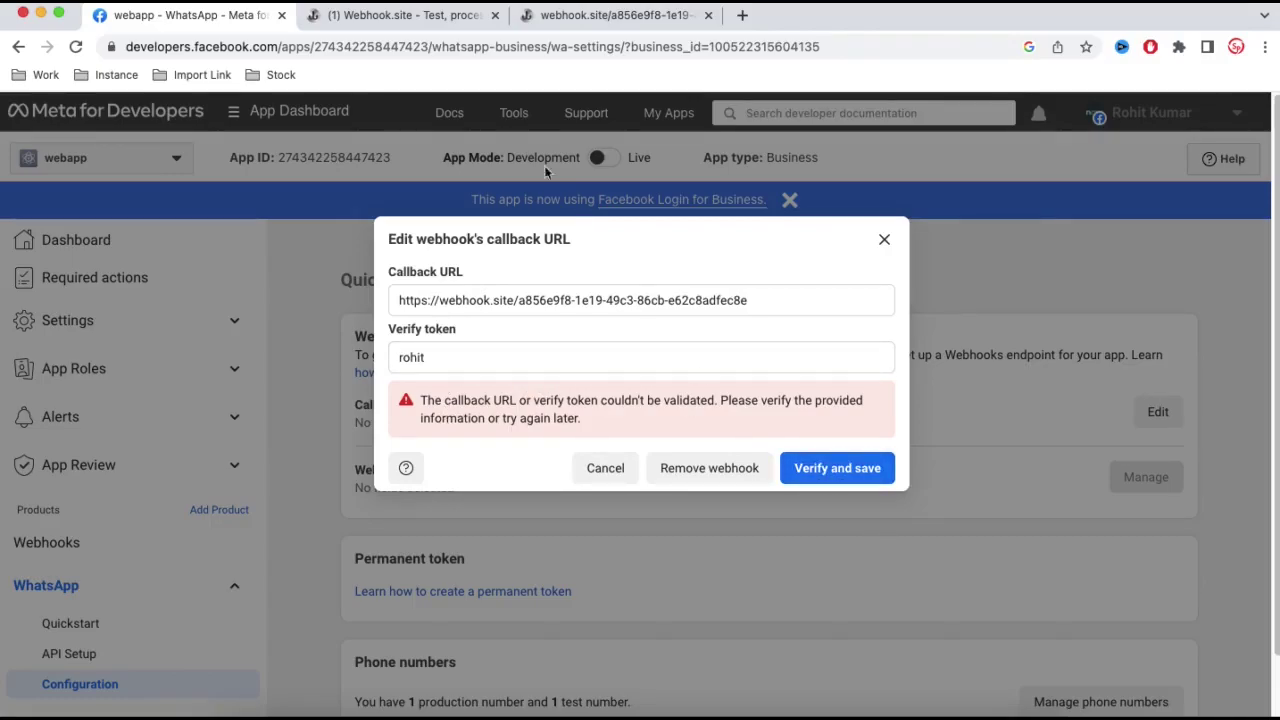
{"action": "left_click", "coordinate": [588, 20]}
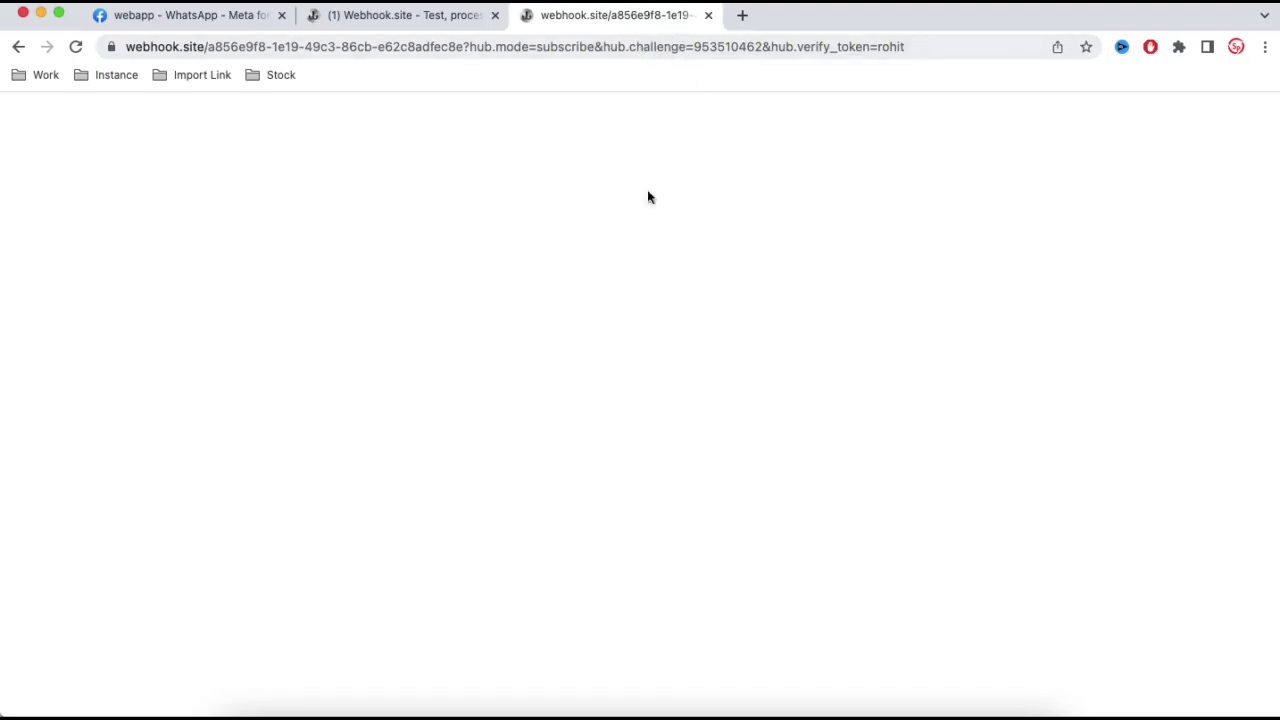
{"action": "left_click", "coordinate": [408, 15]}
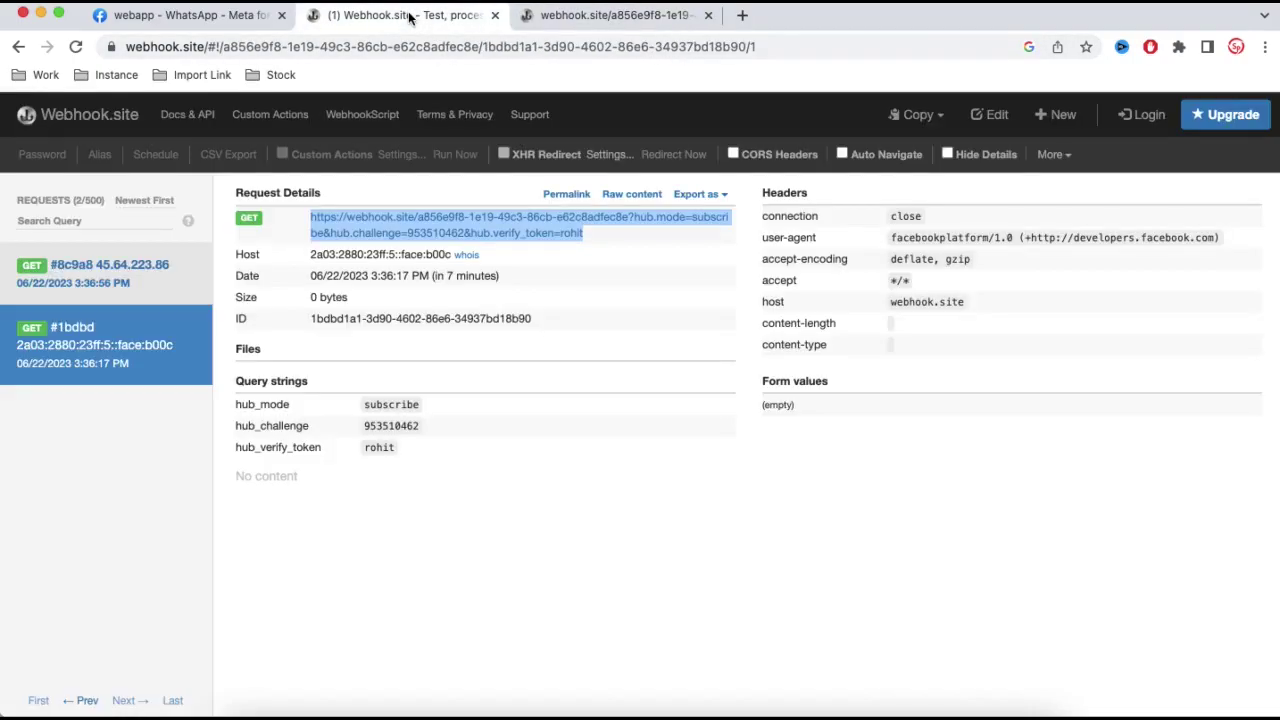
- Change Webhook.site's response content type to 'application/js' and body to the hub_challenge variable
{"action": "left_click", "coordinate": [988, 116]}
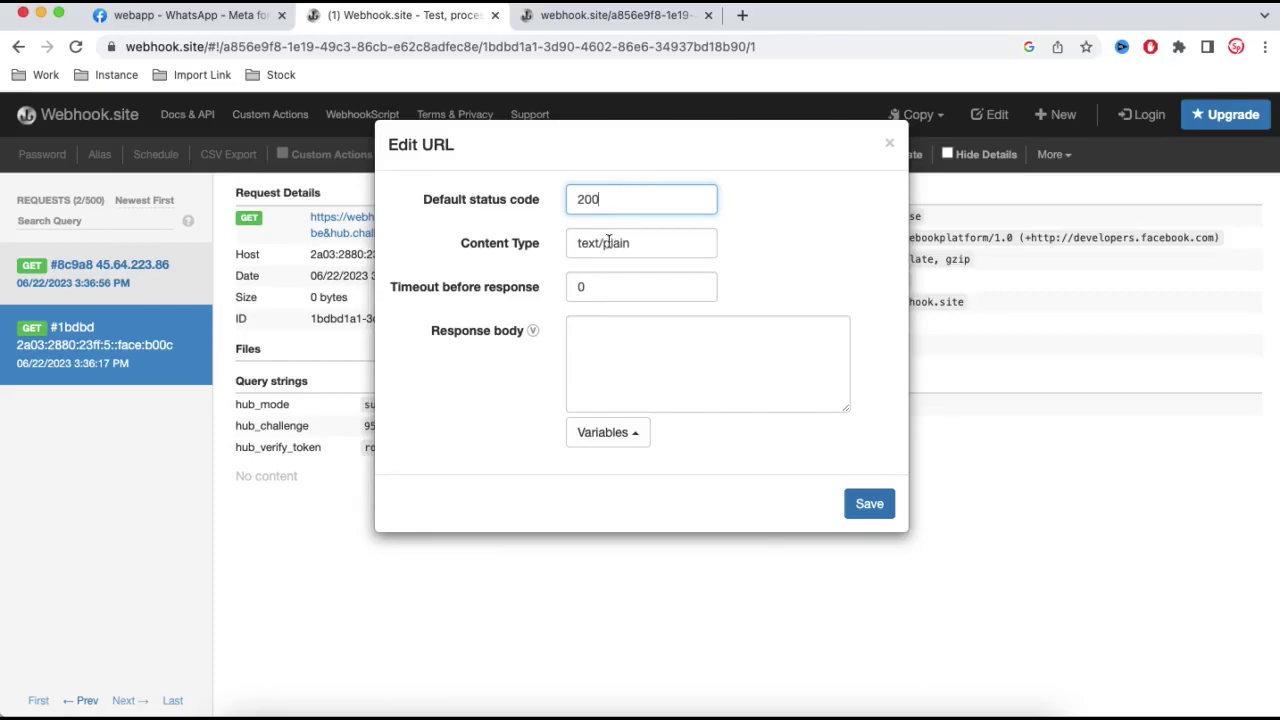
{"action": "left_click_drag", "start_coordinate": [644, 243], "coordinate": [544, 245]}
{"action": "type", "text": "applicat"}
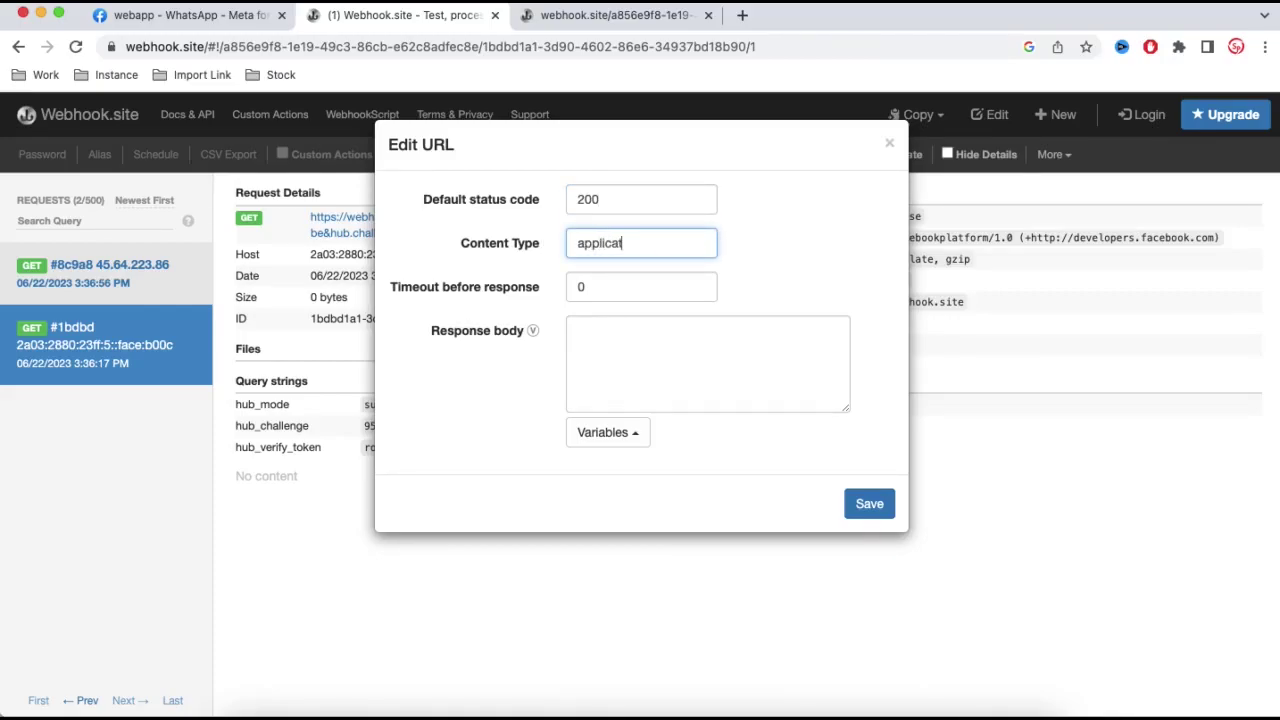
{"action": "type", "text": "ion/json"}
{"action": "left_click", "coordinate": [623, 432]}
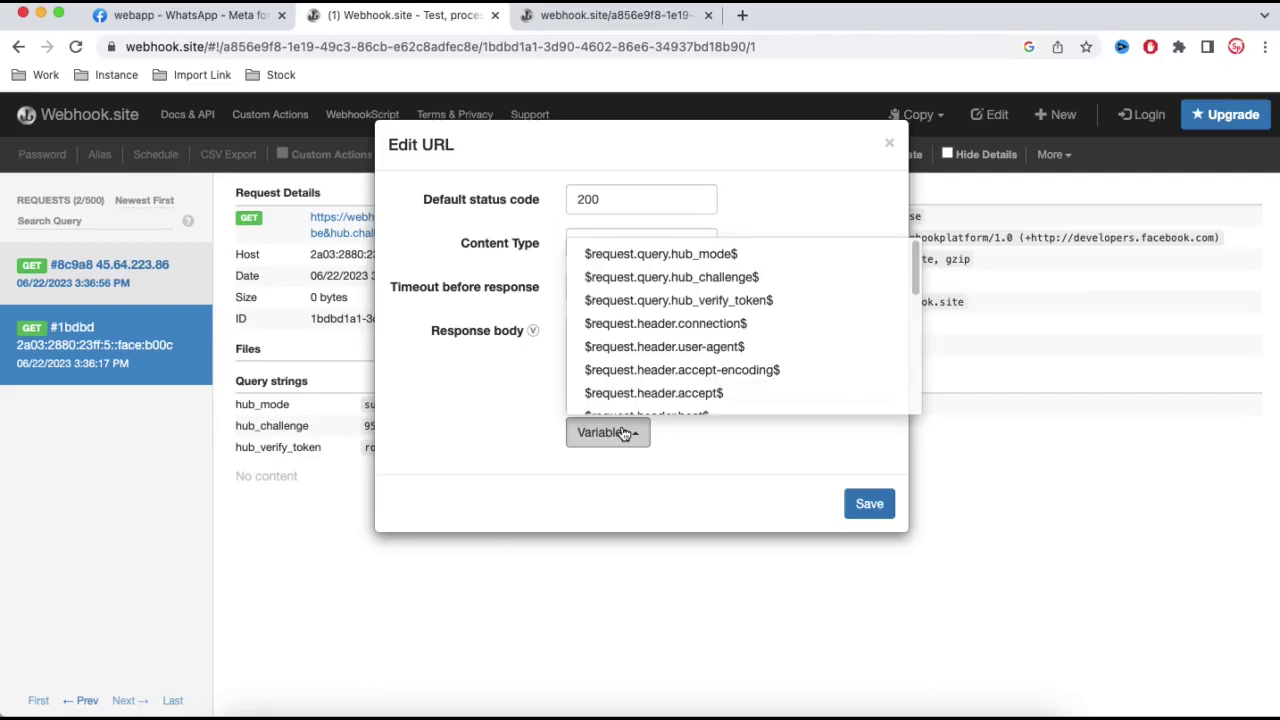
{"action": "mouse_move", "coordinate": [724, 310]}
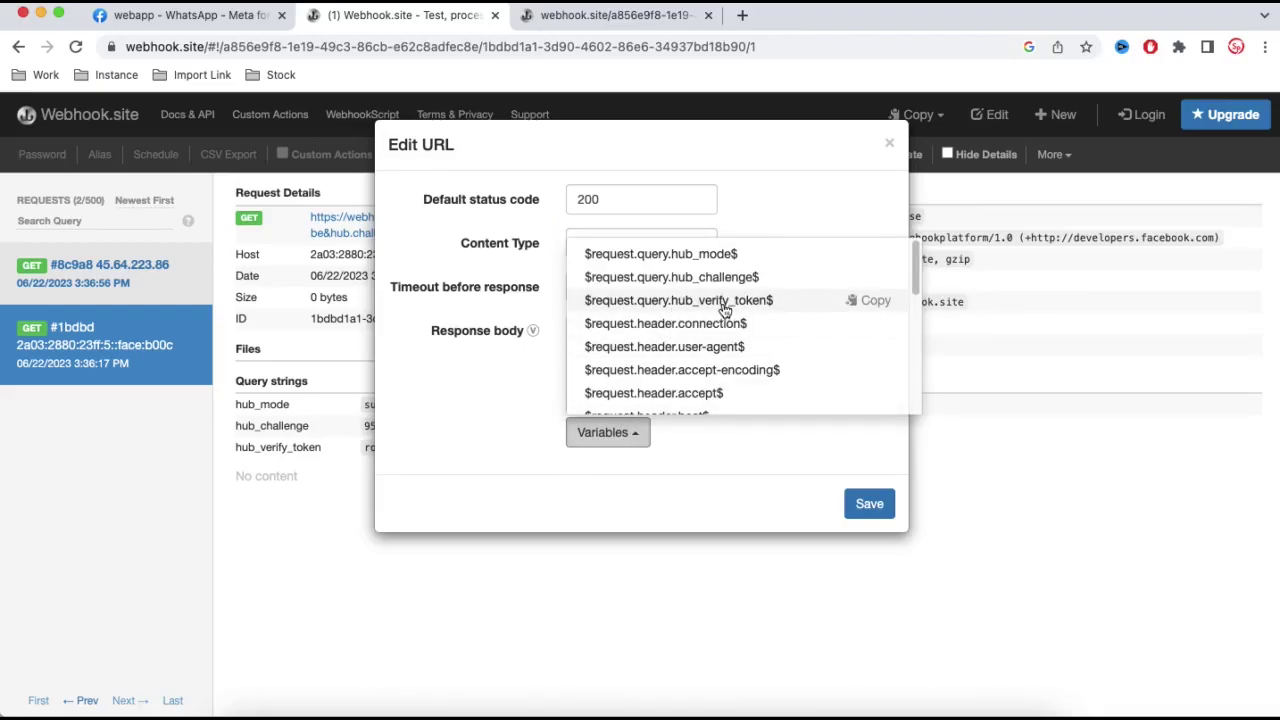
{"action": "left_click", "coordinate": [720, 290]}
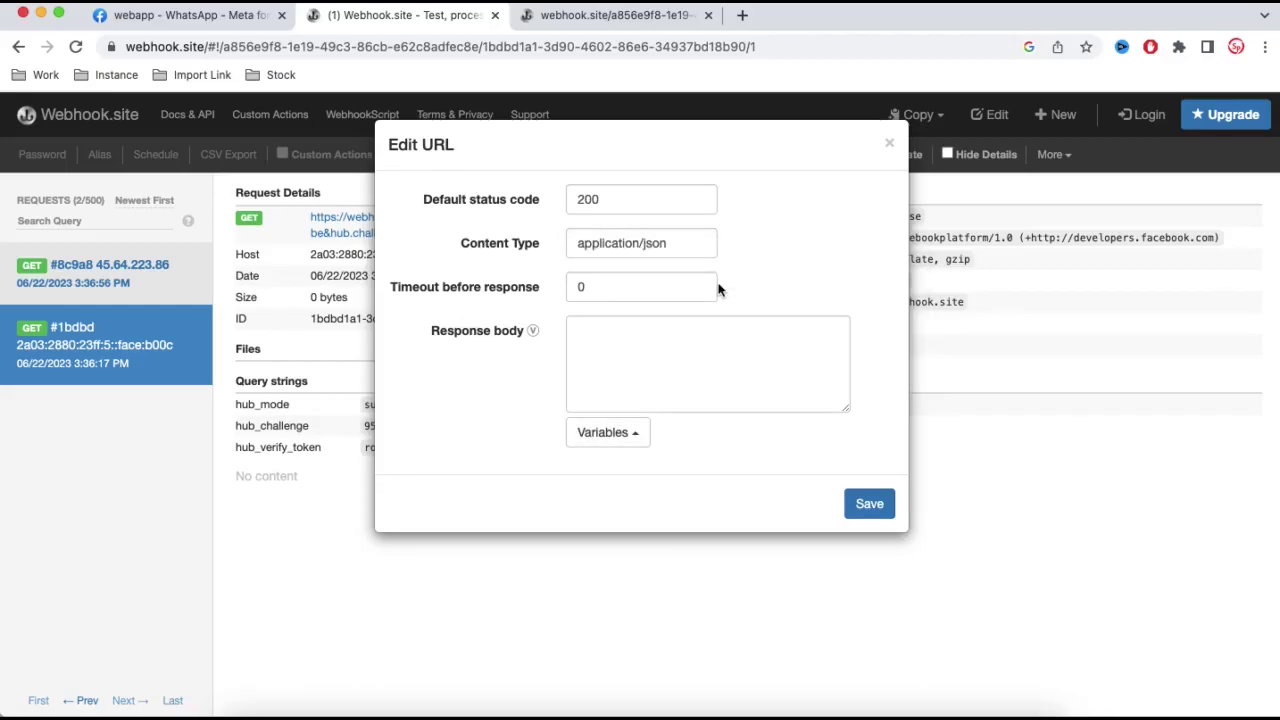
{"action": "left_click", "coordinate": [626, 432]}
{"action": "left_click", "coordinate": [871, 277]}
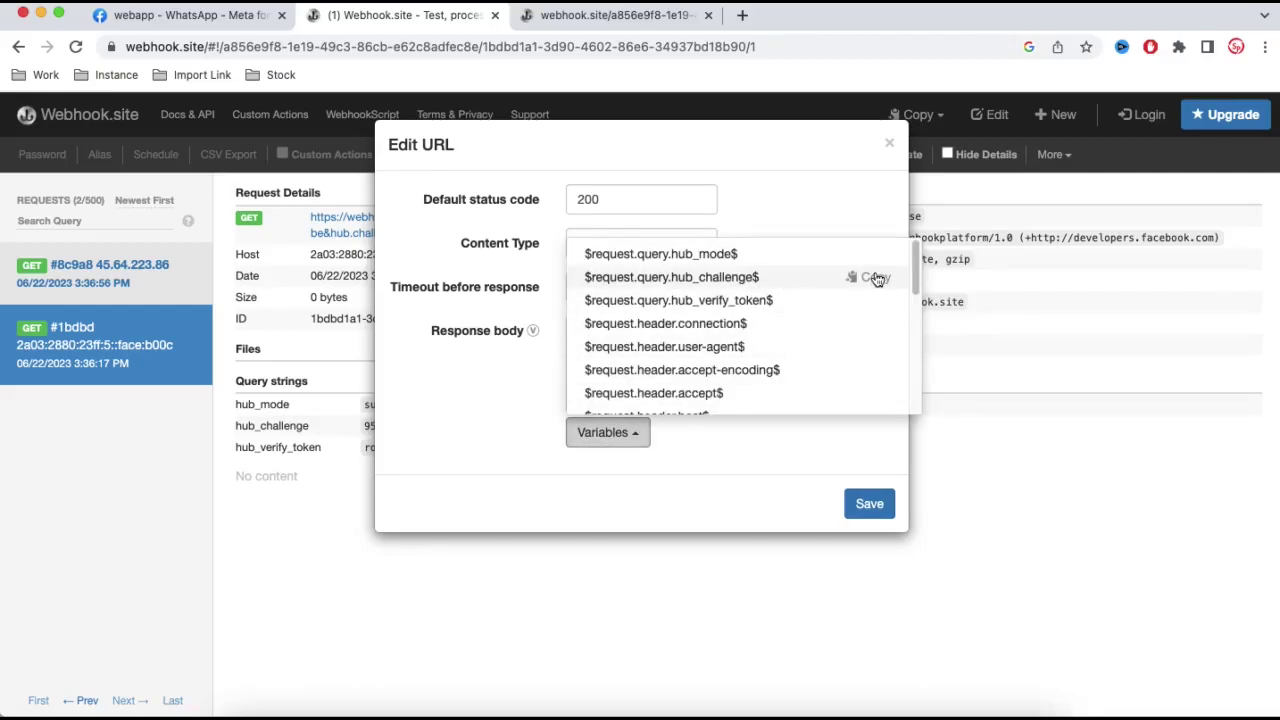
{"action": "left_click", "coordinate": [707, 360]}
{"action": "left_click", "coordinate": [707, 360]}
{"action": "key", "text": "super+v"}
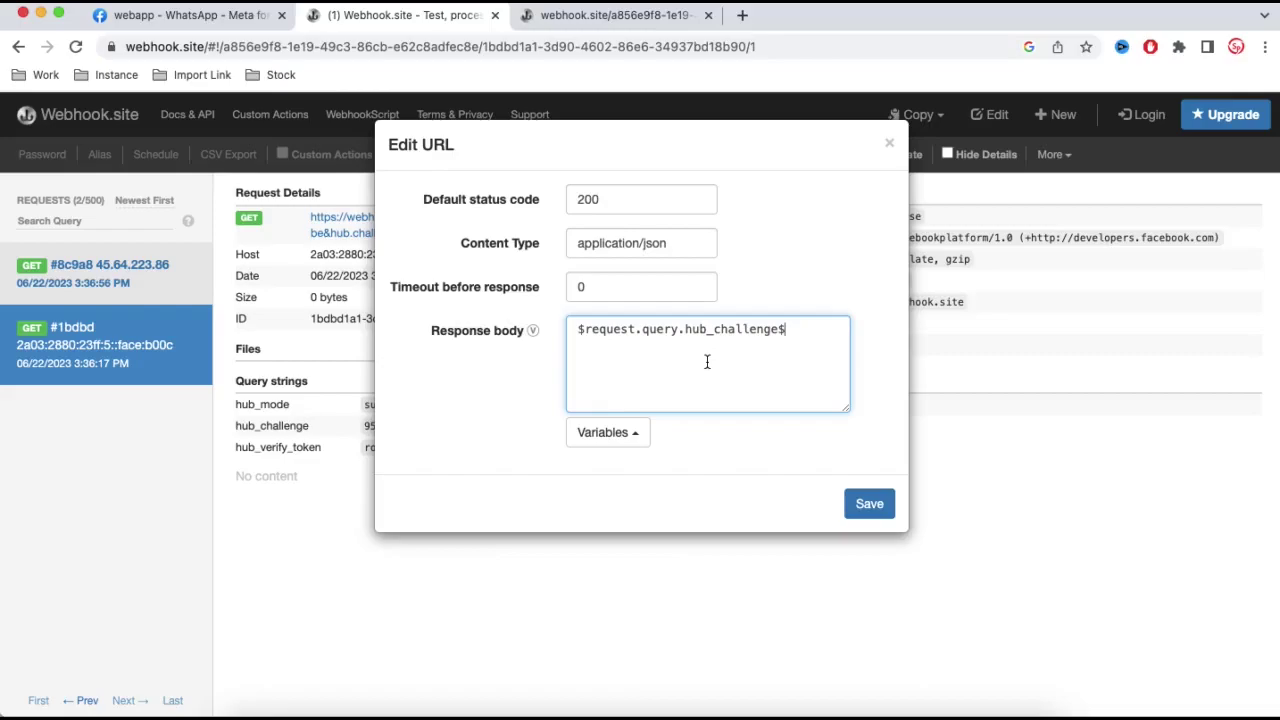
{"action": "left_click", "coordinate": [869, 504]}
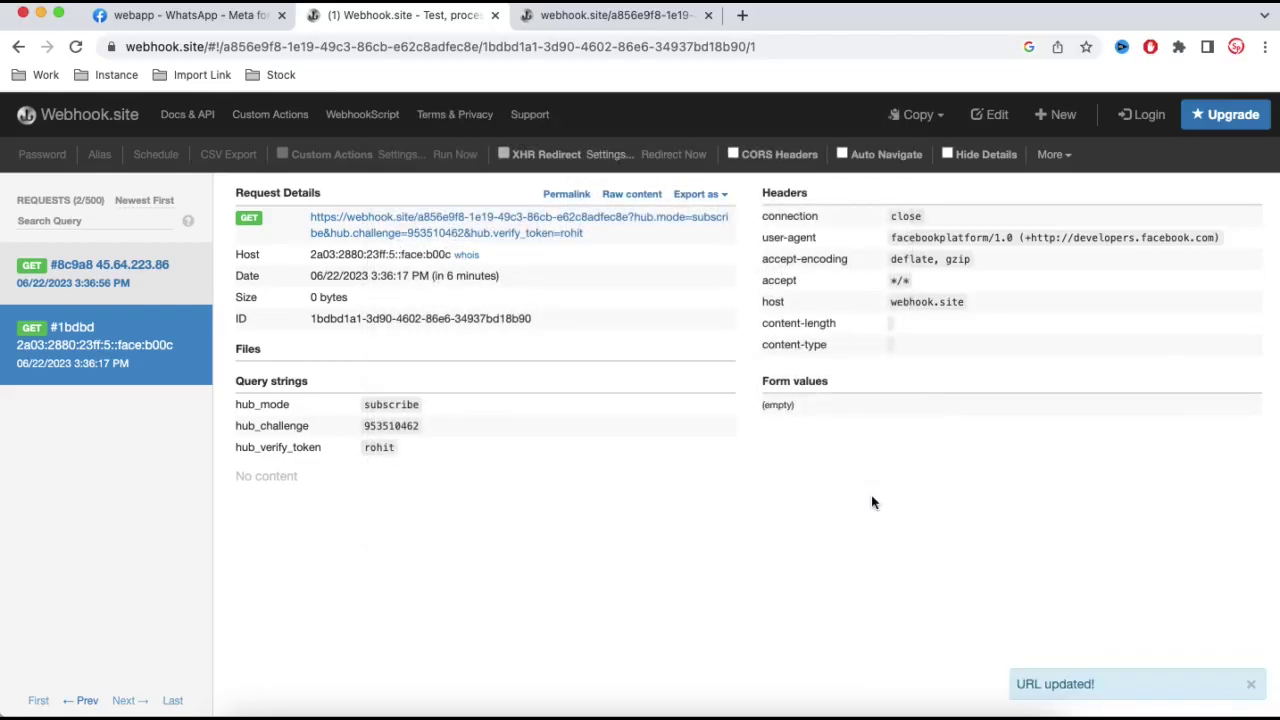
- Reload the verification URL tab and select the returned challenge 953510462
{"action": "left_click", "coordinate": [580, 15]}
{"action": "left_click", "coordinate": [576, 47]}
{"action": "key", "text": "Return"}
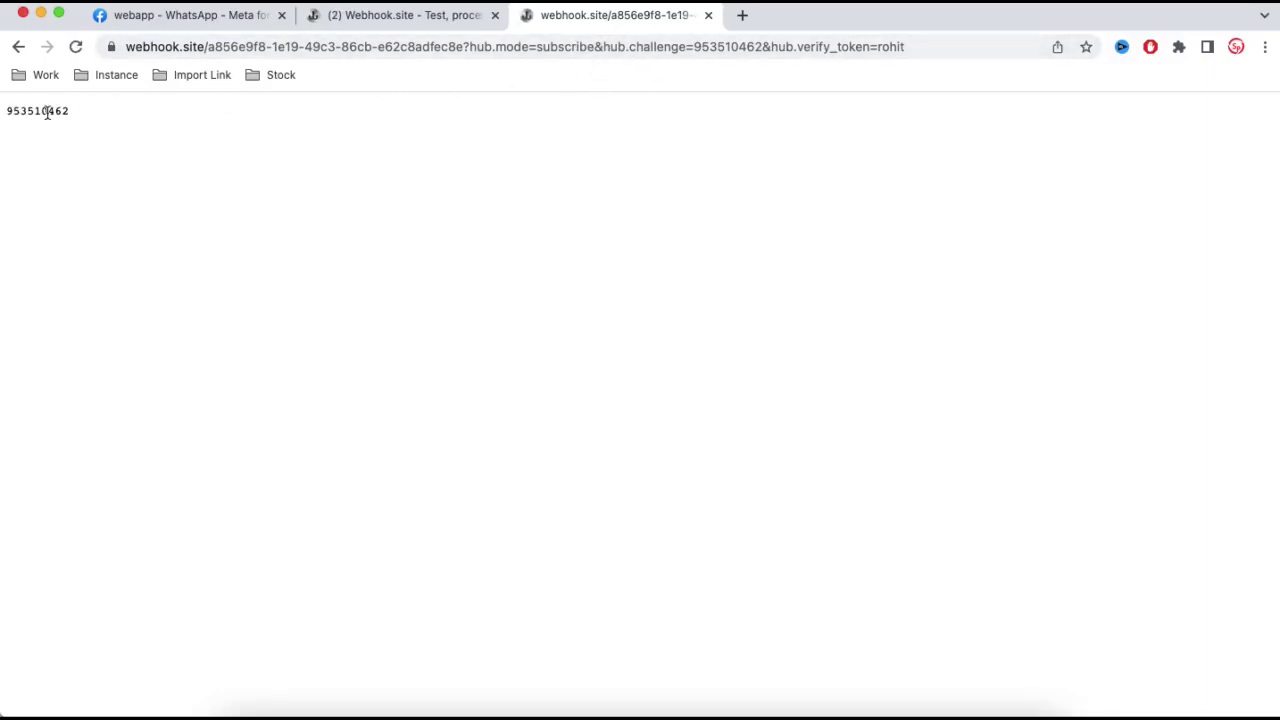
{"action": "left_click_drag", "start_coordinate": [6, 110], "coordinate": [68, 112]}
- Verify and save the Webhook.site callback, then subscribe to the messages webhook field (v17.0)
{"action": "left_click", "coordinate": [155, 17]}
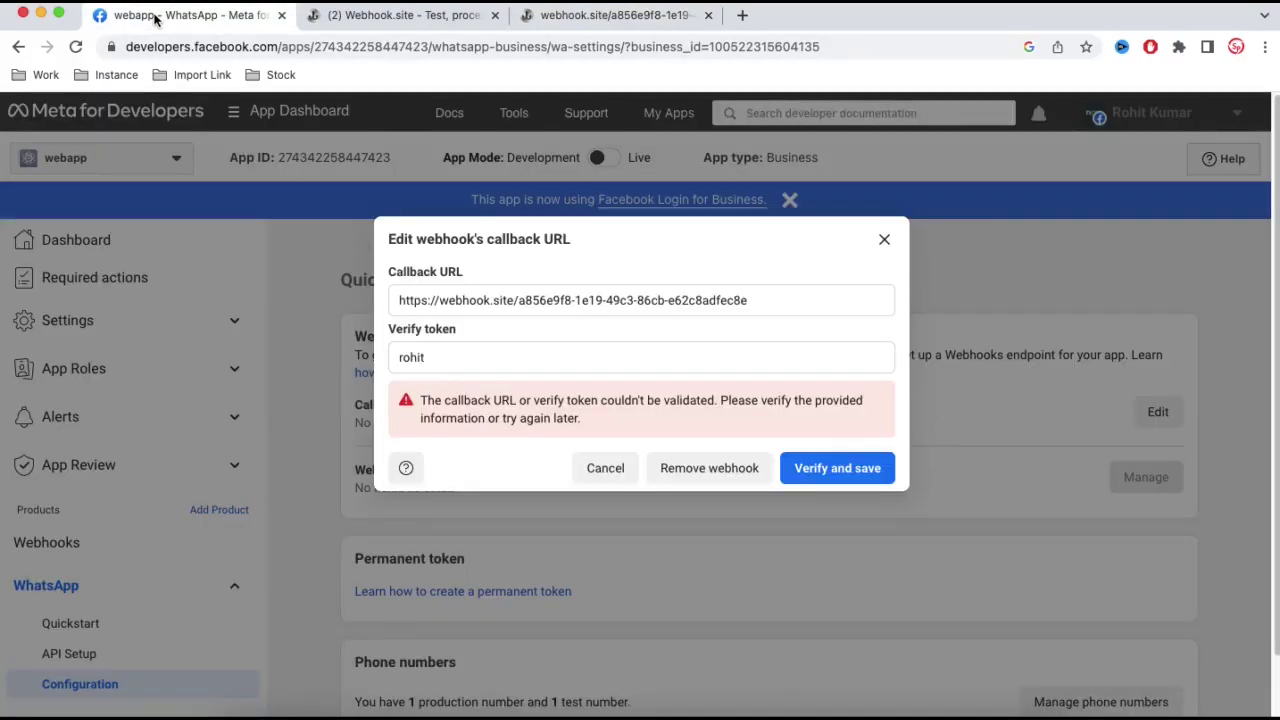
{"action": "left_click", "coordinate": [853, 470]}
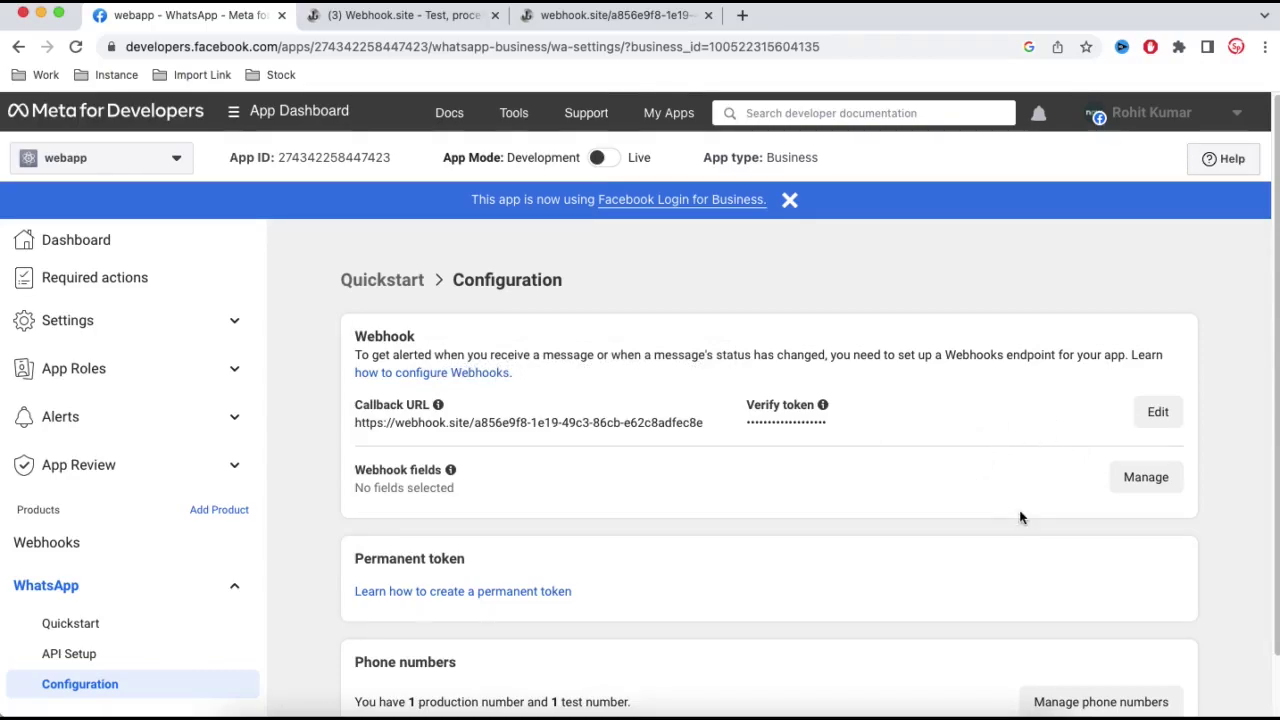
{"action": "left_click", "coordinate": [1124, 486]}
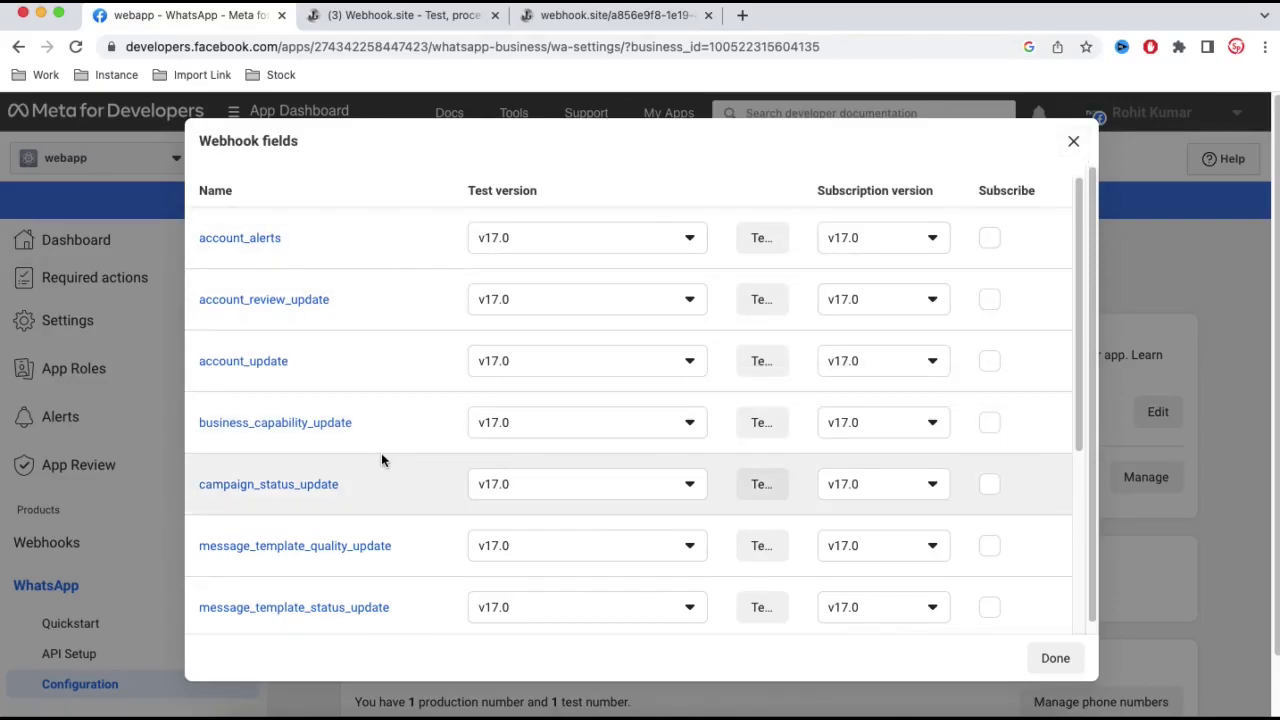
{"action": "scroll", "coordinate": [381, 457], "scroll_direction": "down", "scroll_amount": 2}
{"action": "scroll", "coordinate": [381, 460], "scroll_direction": "down", "scroll_amount": 4}
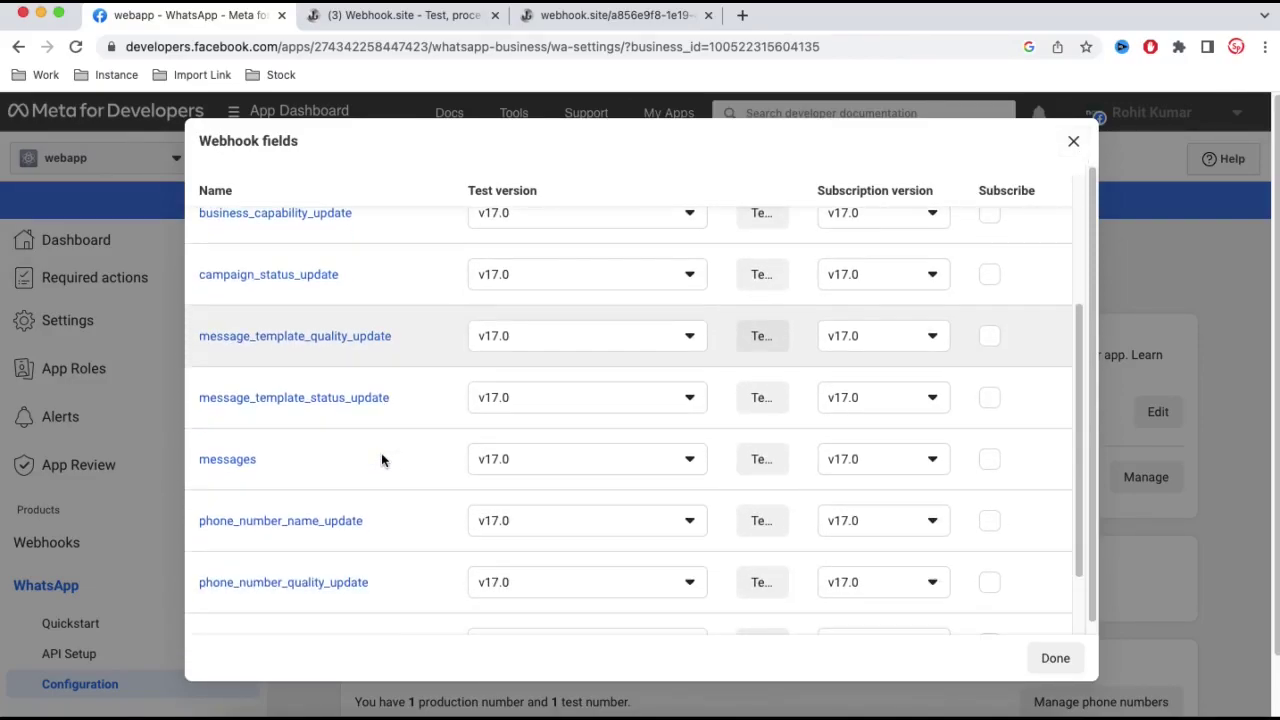
{"action": "scroll", "coordinate": [381, 459], "scroll_direction": "down", "scroll_amount": 2}
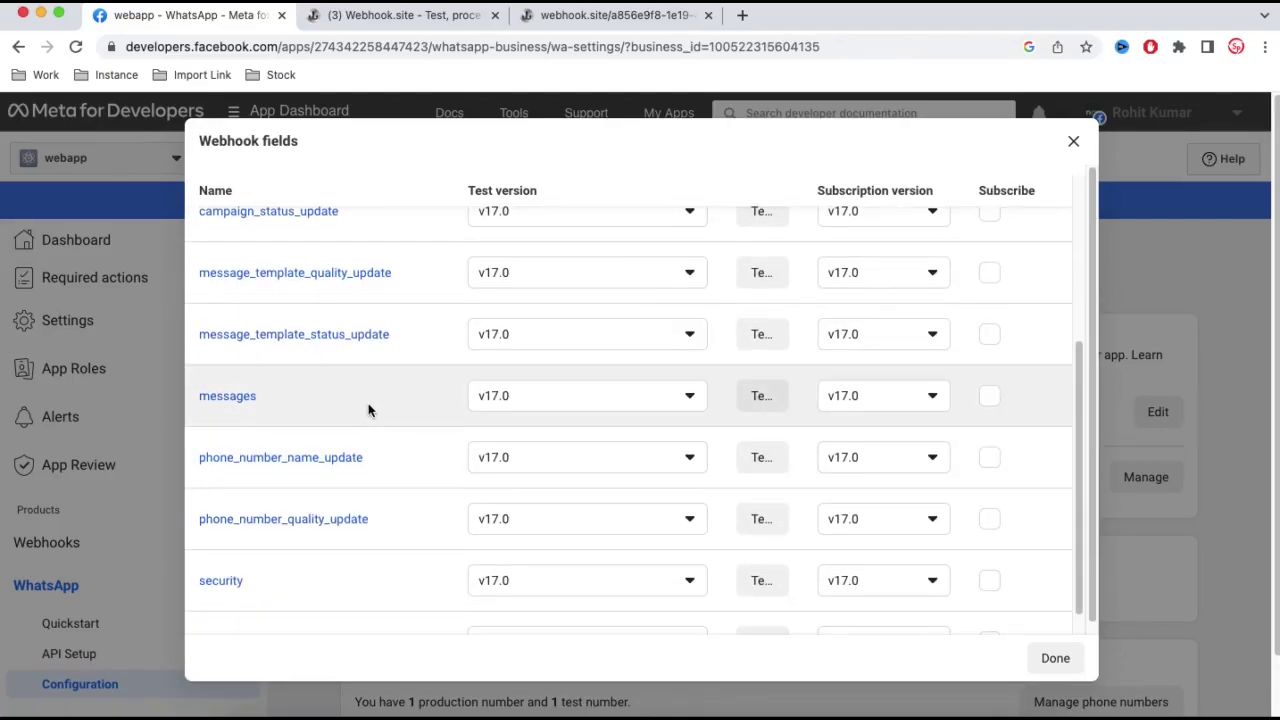
{"action": "scroll", "coordinate": [368, 410], "scroll_direction": "down", "scroll_amount": 1}
{"action": "left_click", "coordinate": [986, 370]}
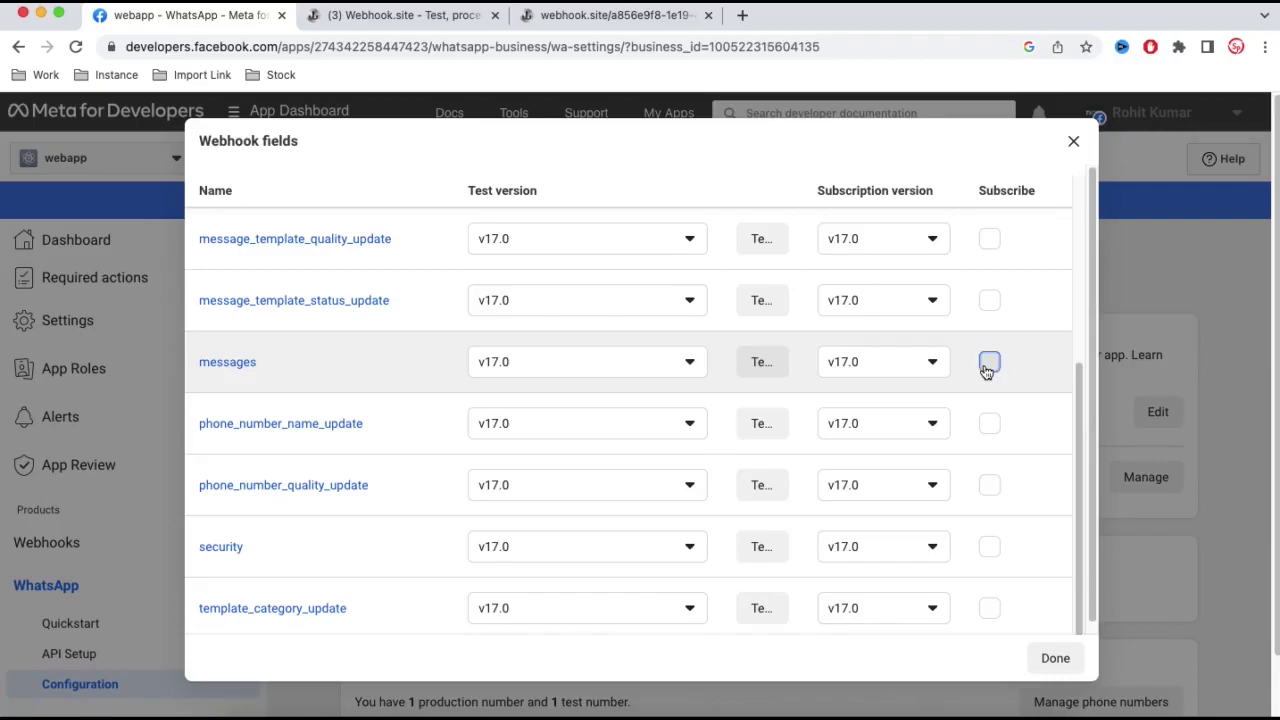
{"action": "left_click", "coordinate": [1055, 657]}
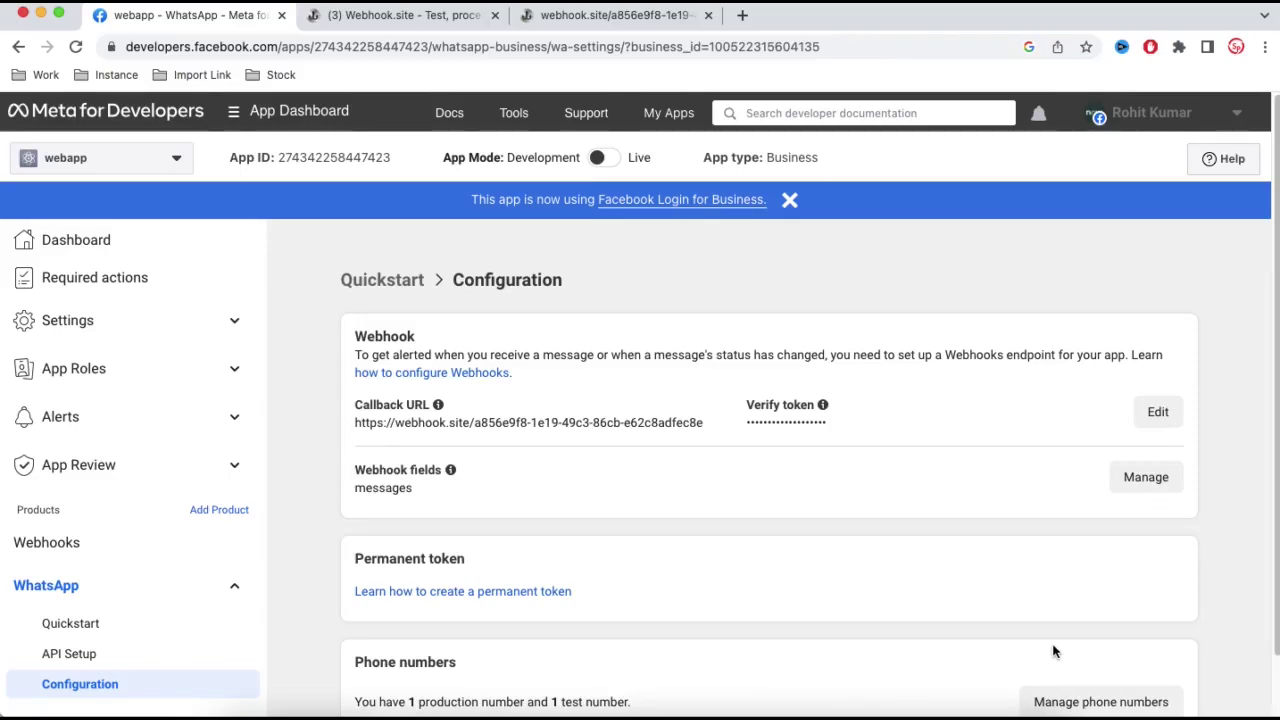
- Delete all four logged requests from the Webhook.site request log
{"action": "right_click", "coordinate": [600, 712]}
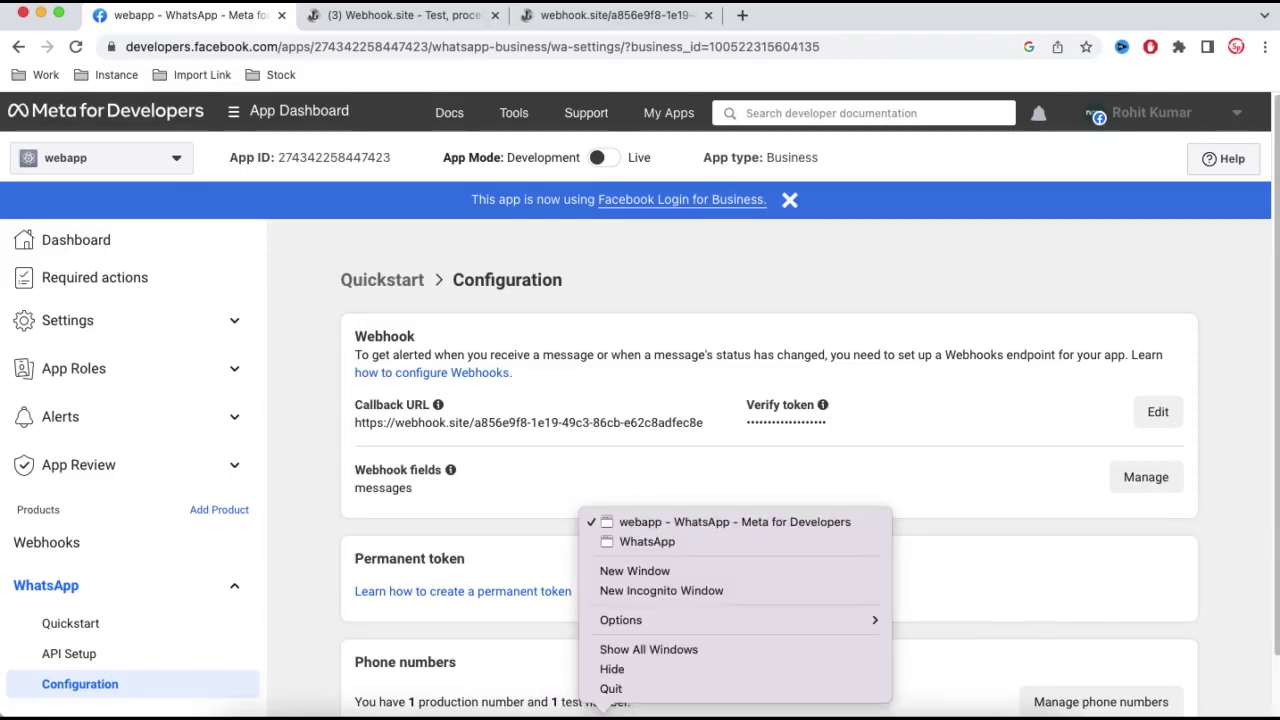
{"action": "left_click", "coordinate": [440, 20]}
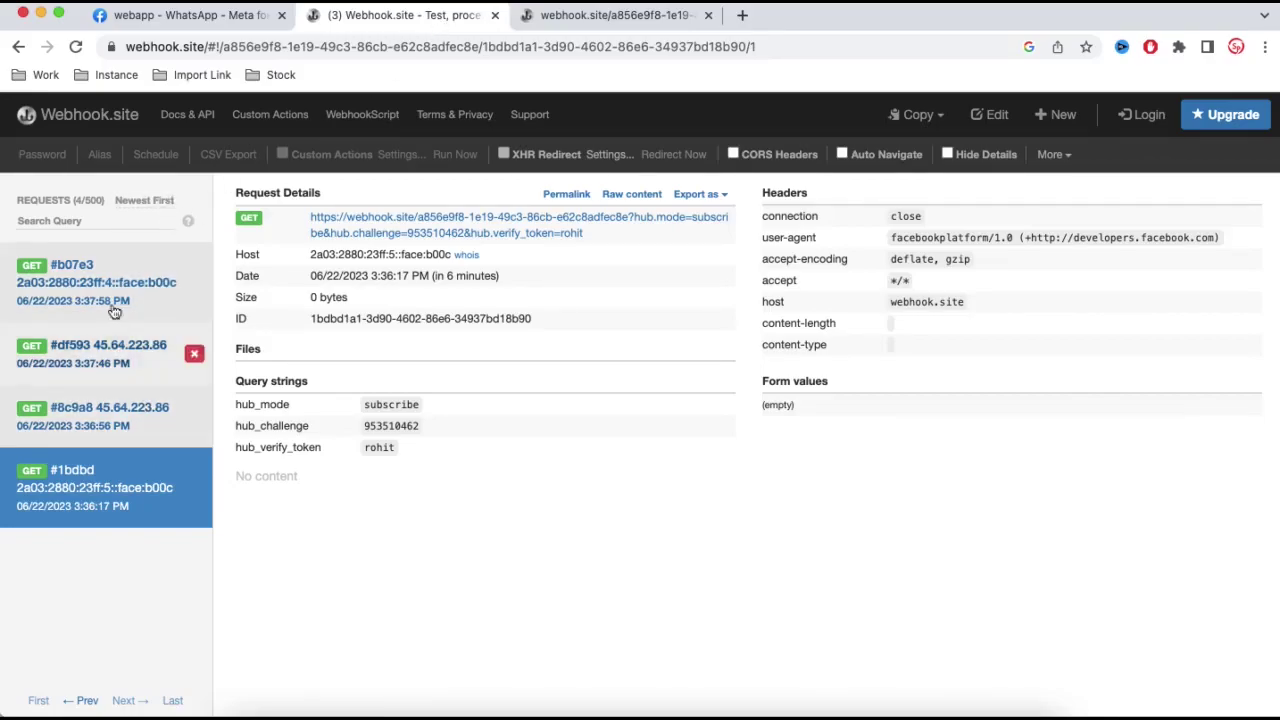
{"action": "left_click", "coordinate": [194, 274]}
{"action": "left_click", "coordinate": [194, 274]}
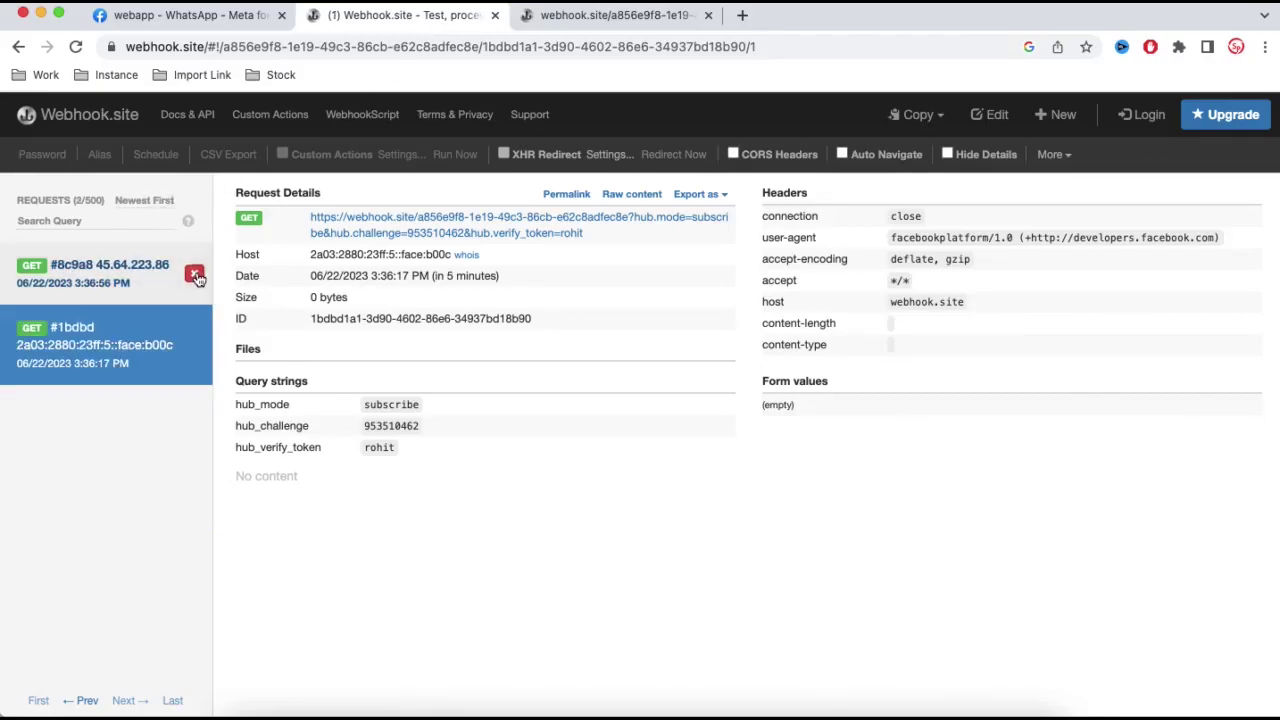
{"action": "left_click", "coordinate": [194, 274]}
{"action": "left_click", "coordinate": [196, 281]}
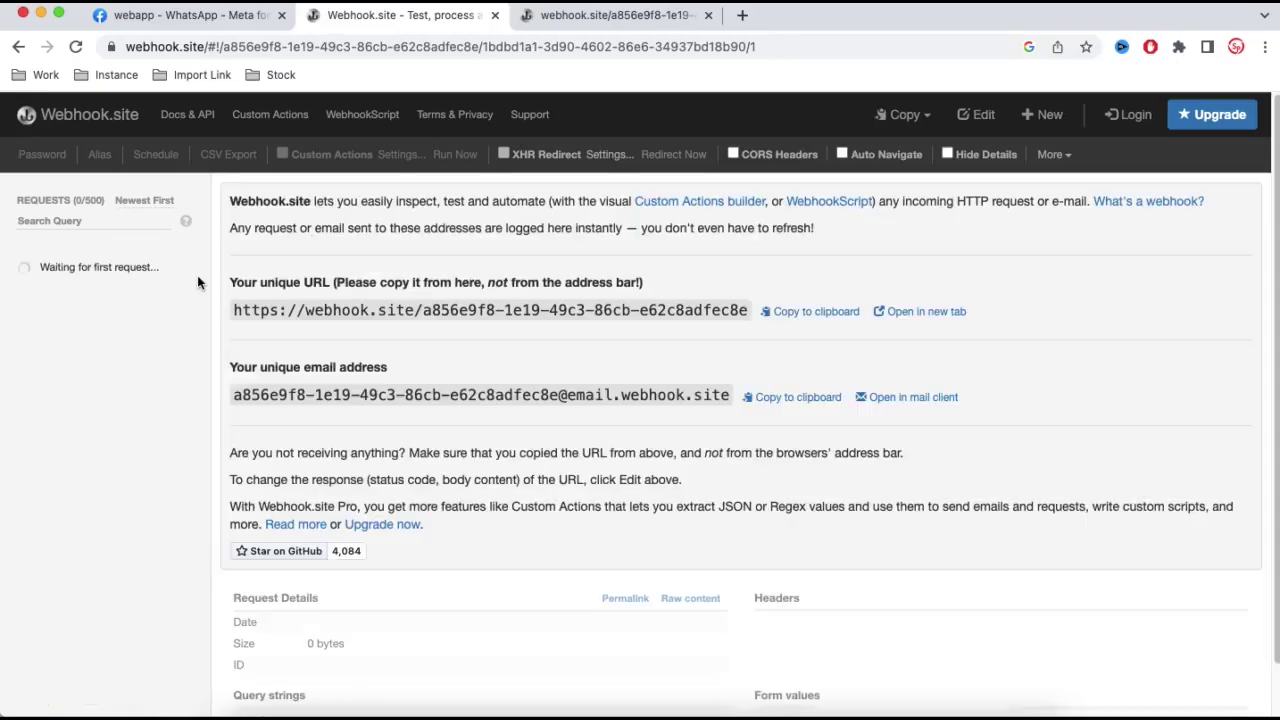
- Close the verification URL tab and bring the WhatsApp Web chat back to the front
{"action": "left_click", "coordinate": [708, 15]}
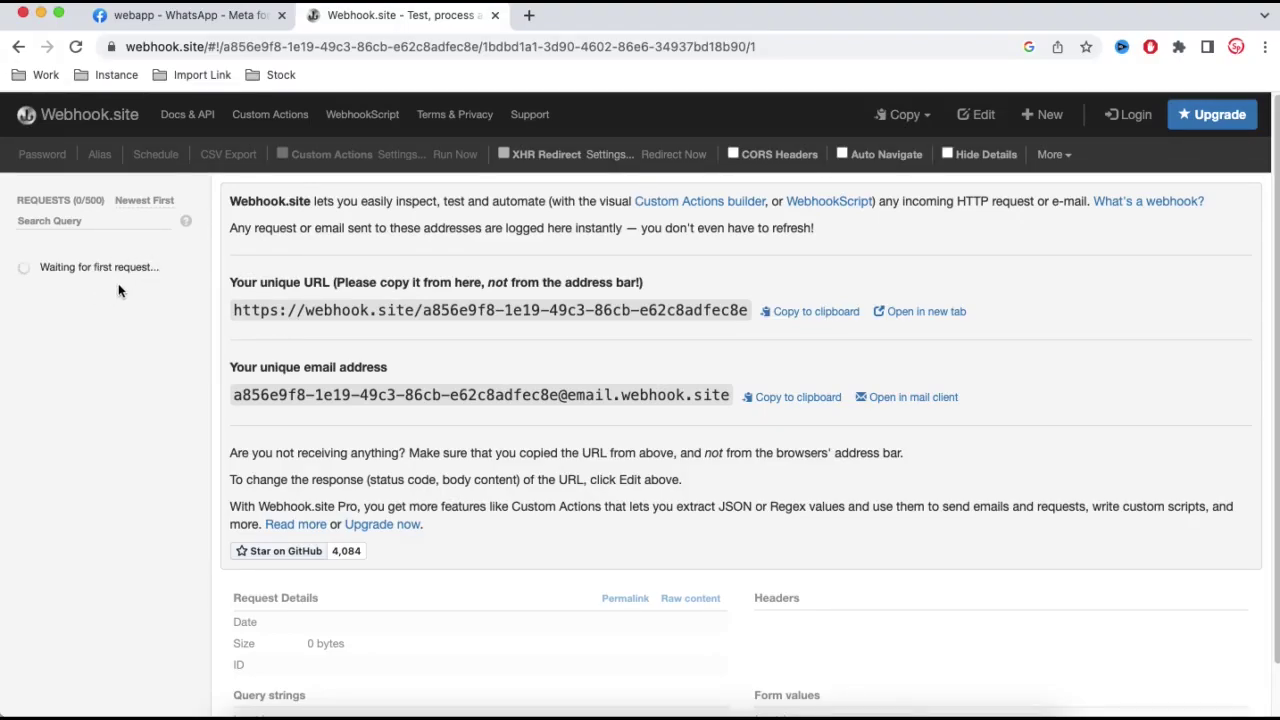
{"action": "right_click", "coordinate": [603, 712]}
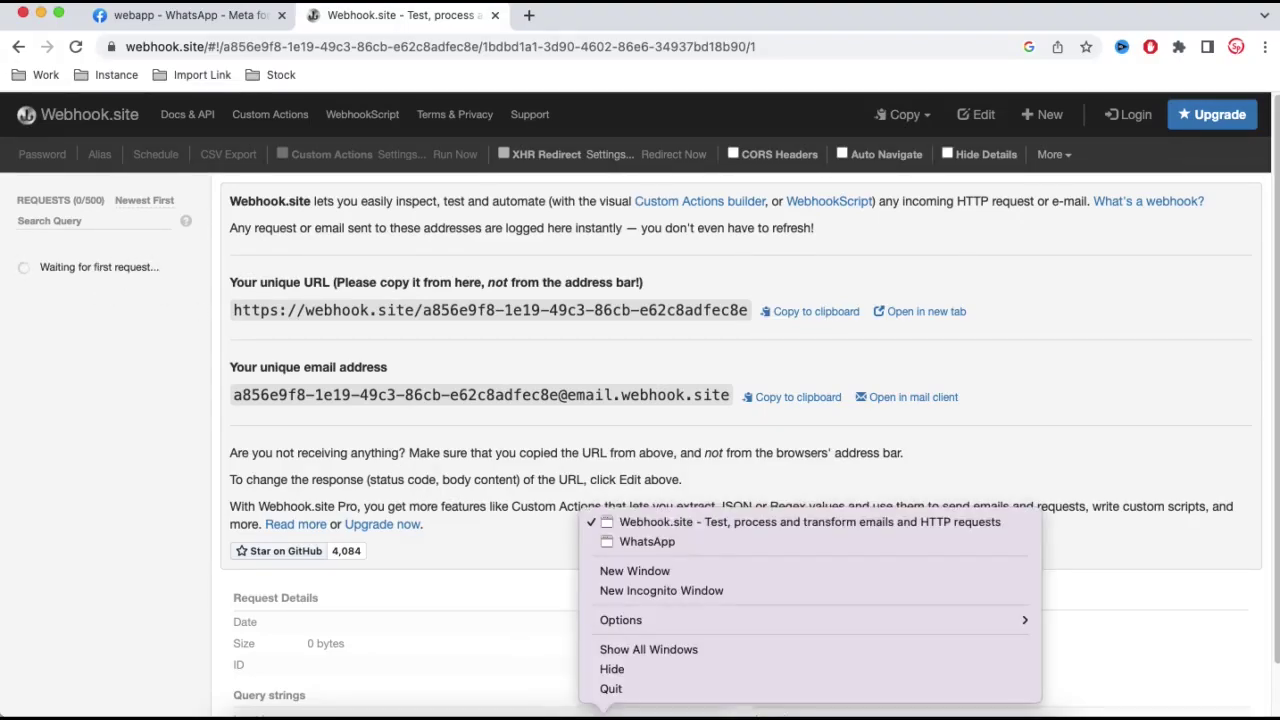
{"action": "left_click", "coordinate": [627, 543]}
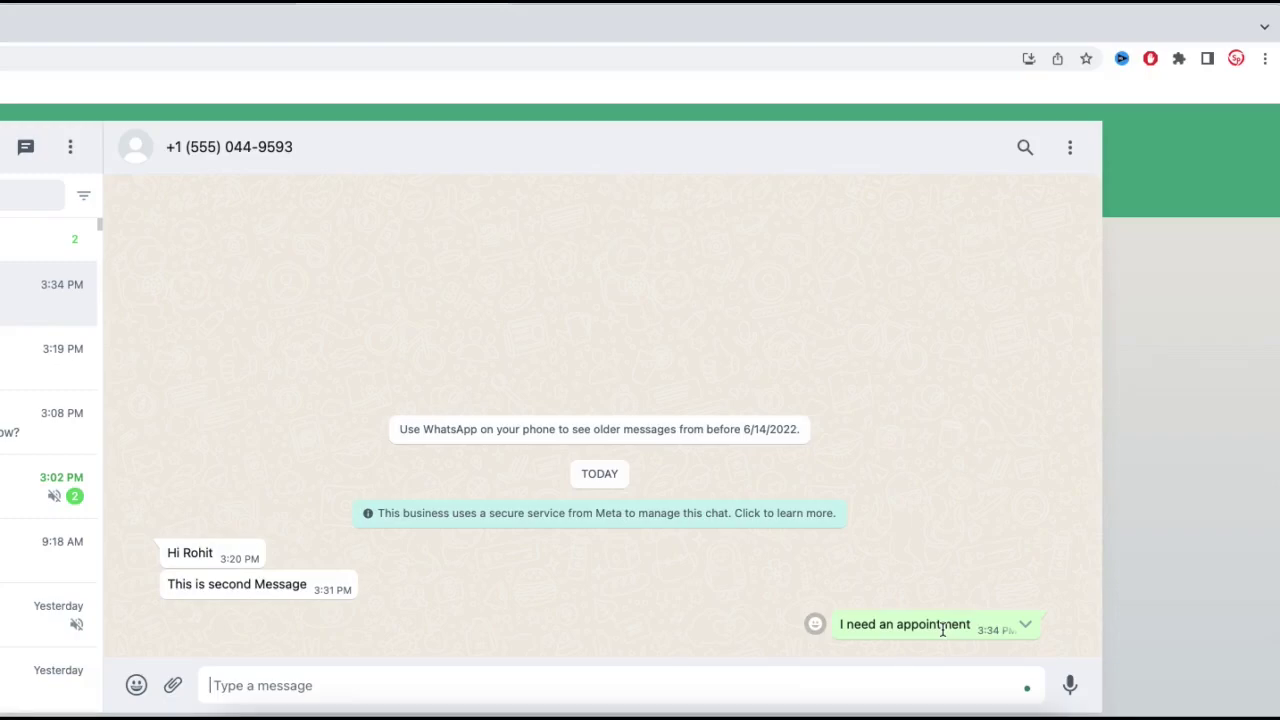
- Resend 'I need an appointment' in WhatsApp Web and view the first logged POST on Webhook.site
{"action": "left_click_drag", "start_coordinate": [966, 625], "coordinate": [788, 642]}
{"action": "left_click", "coordinate": [657, 677]}
{"action": "key", "text": "ctrl+v"}
{"action": "key", "text": "Return"}
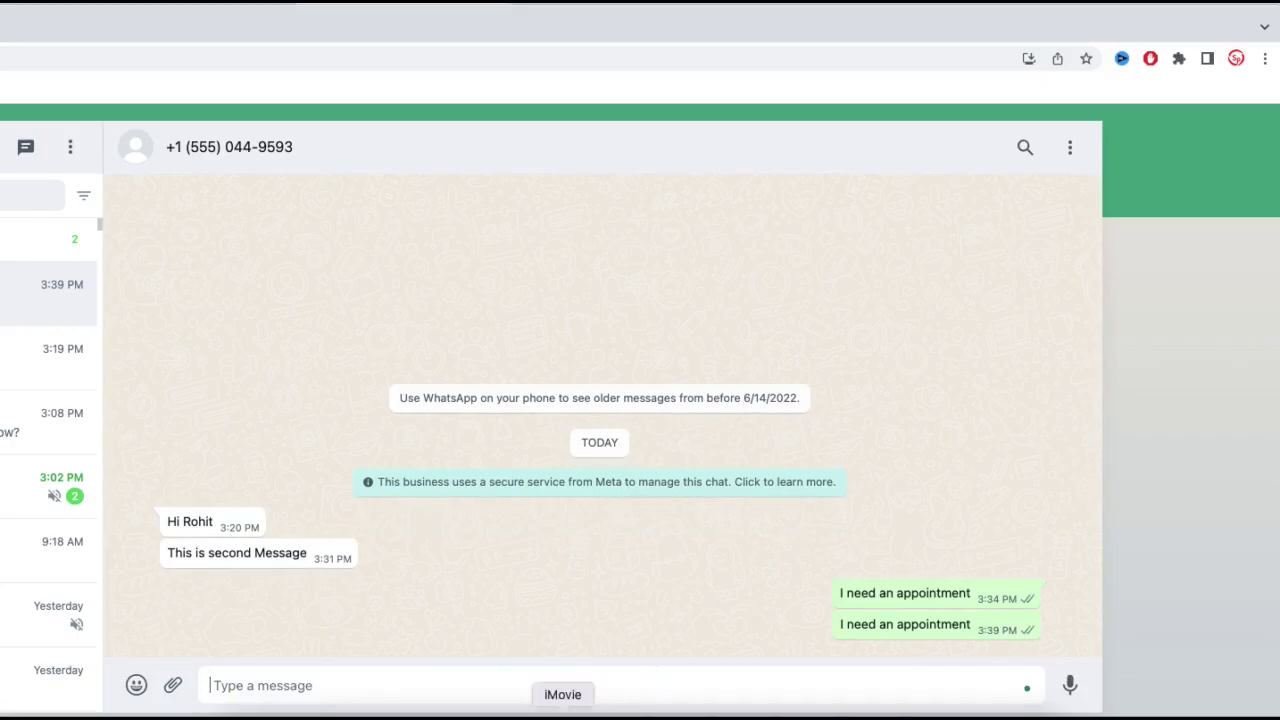
{"action": "right_click", "coordinate": [604, 714]}
{"action": "left_click", "coordinate": [631, 522]}
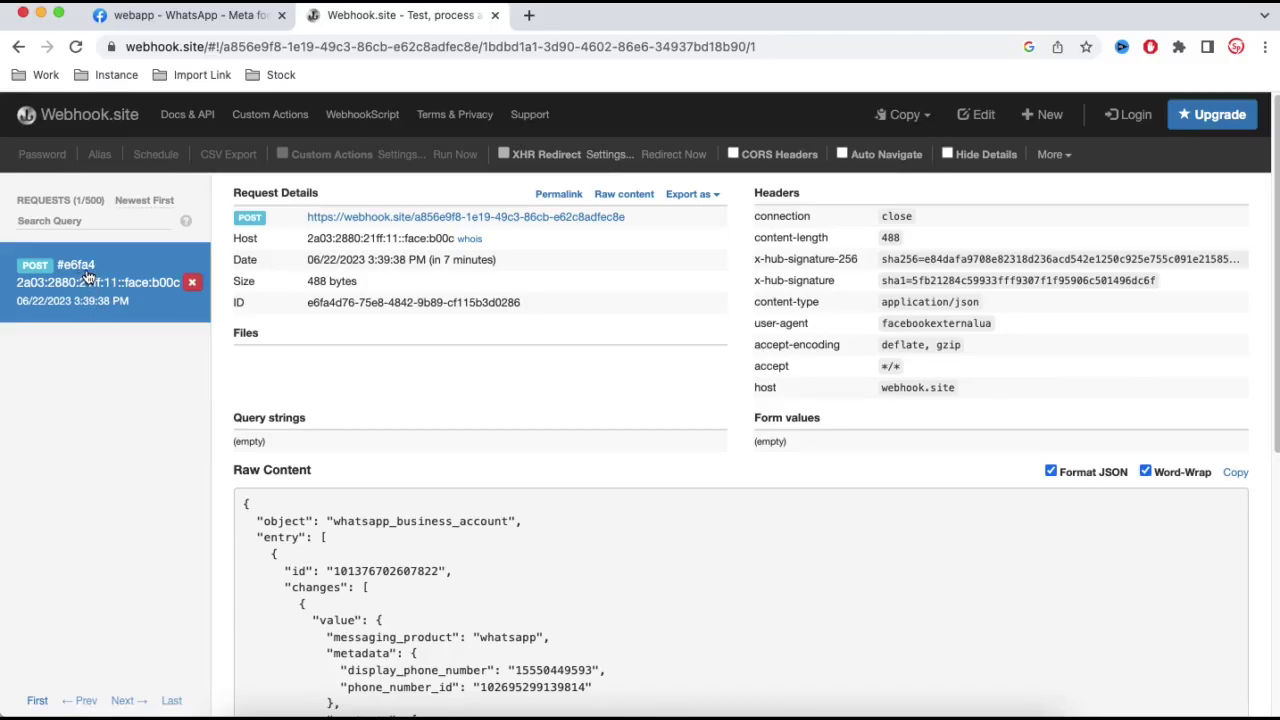
{"action": "scroll", "coordinate": [493, 553], "scroll_direction": "down", "scroll_amount": 3}
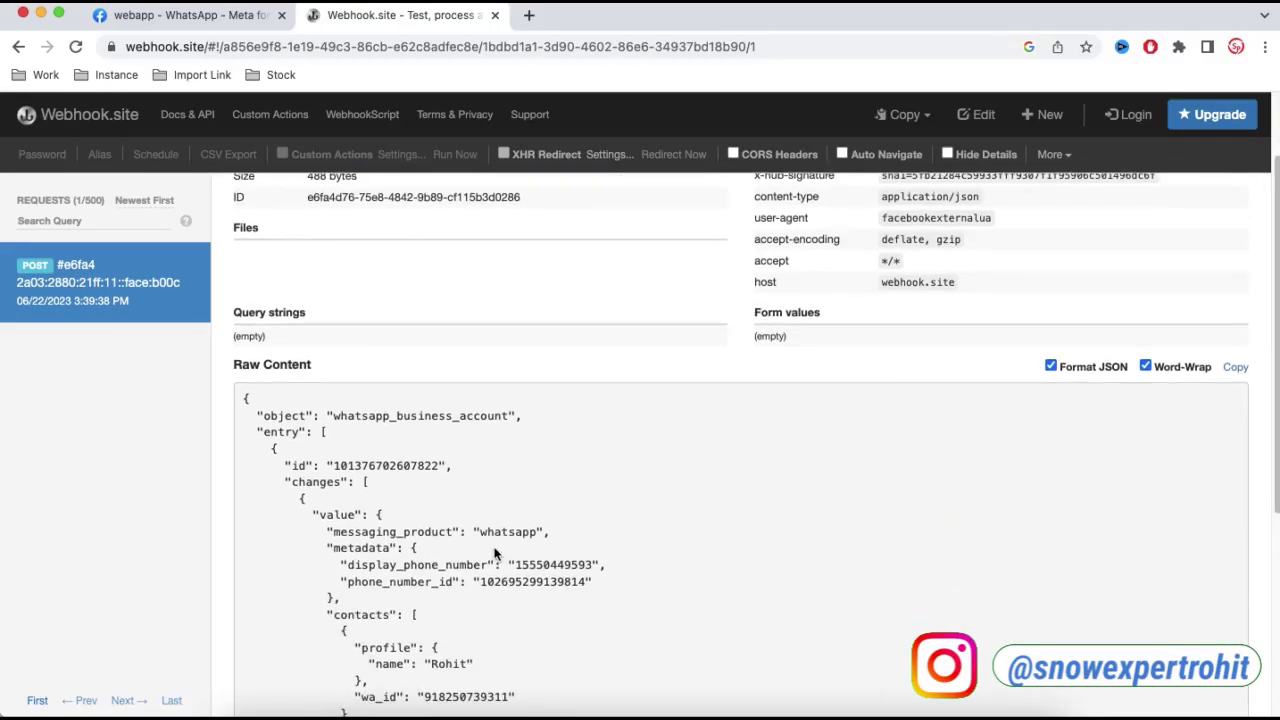
{"action": "scroll", "coordinate": [493, 553], "scroll_direction": "down", "scroll_amount": 5}
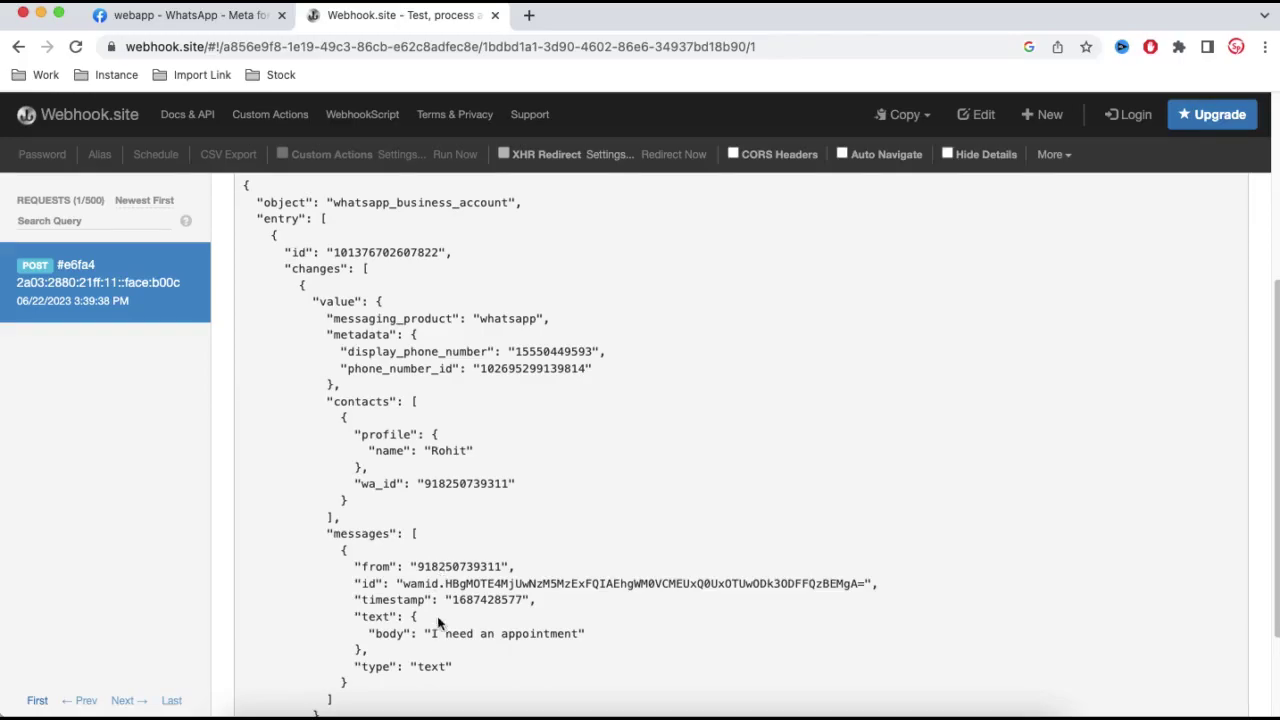
{"action": "left_click_drag", "start_coordinate": [432, 630], "coordinate": [573, 637]}
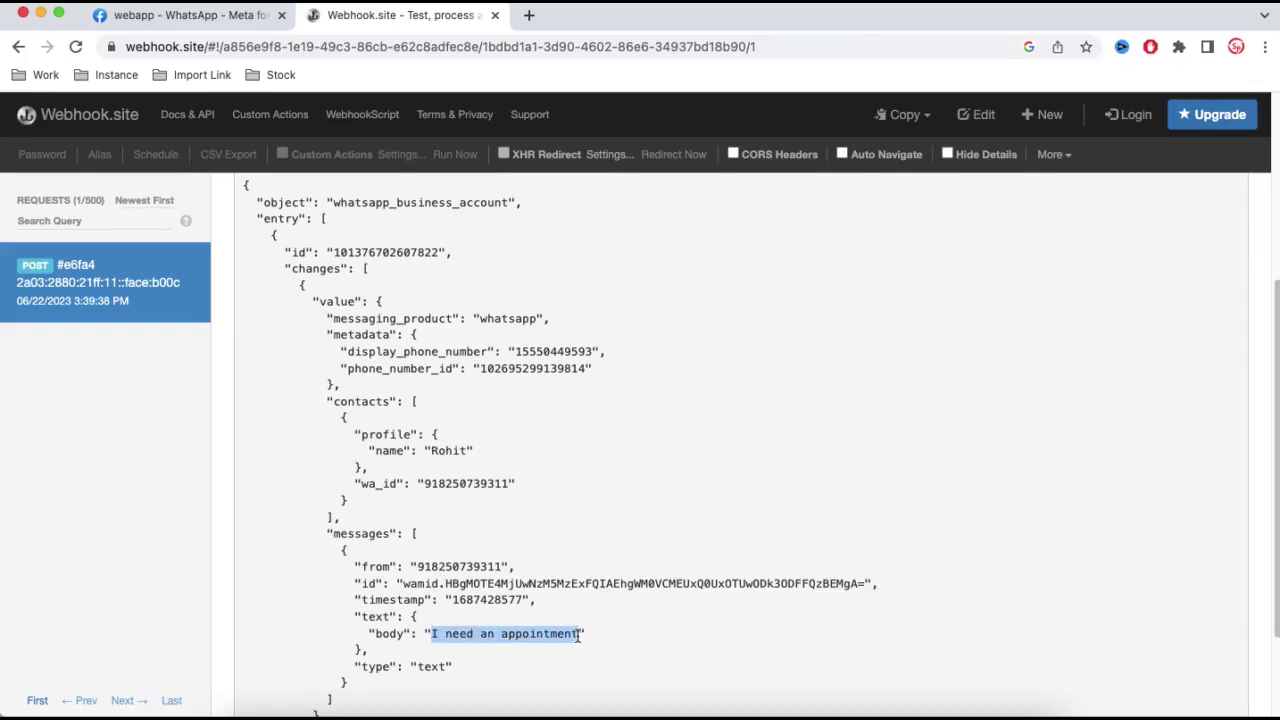
{"action": "scroll", "coordinate": [472, 494], "scroll_direction": "down", "scroll_amount": 2}
{"action": "scroll", "coordinate": [463, 455], "scroll_direction": "up", "scroll_amount": 5}
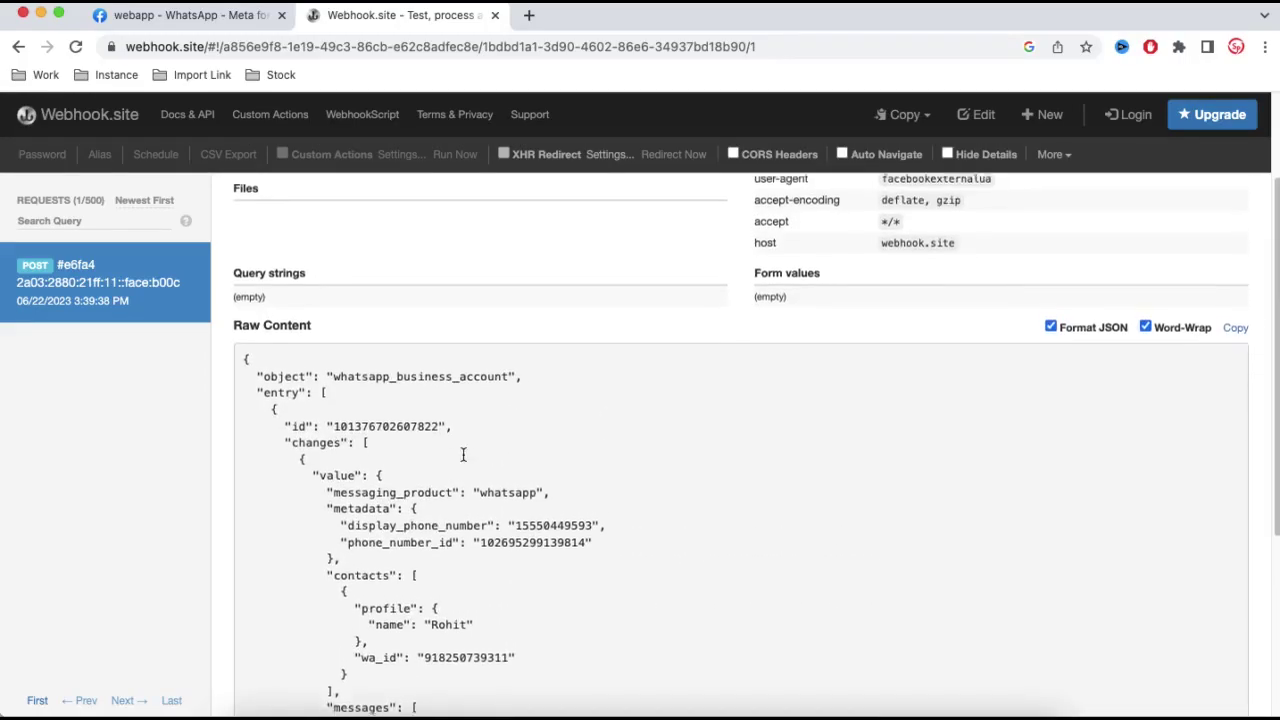
{"action": "scroll", "coordinate": [463, 455], "scroll_direction": "up", "scroll_amount": 3}
{"action": "scroll", "coordinate": [413, 537], "scroll_direction": "down", "scroll_amount": 2}
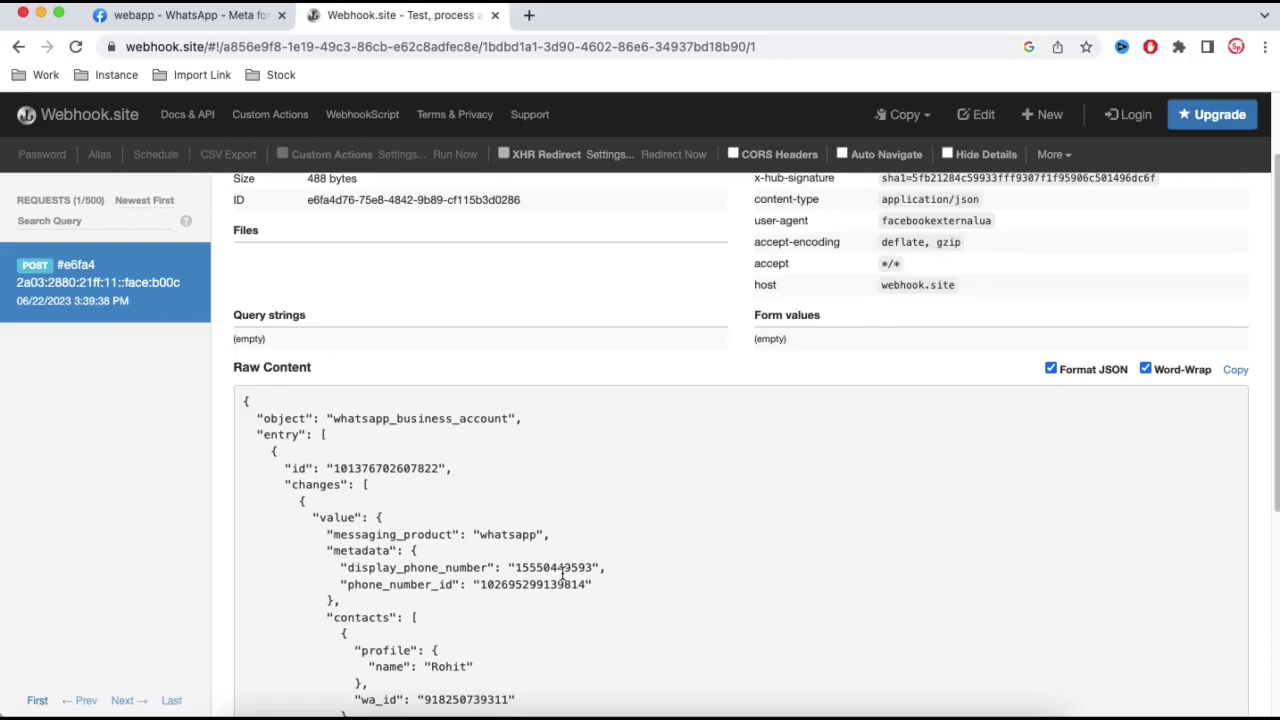
{"action": "left_click", "coordinate": [205, 15]}
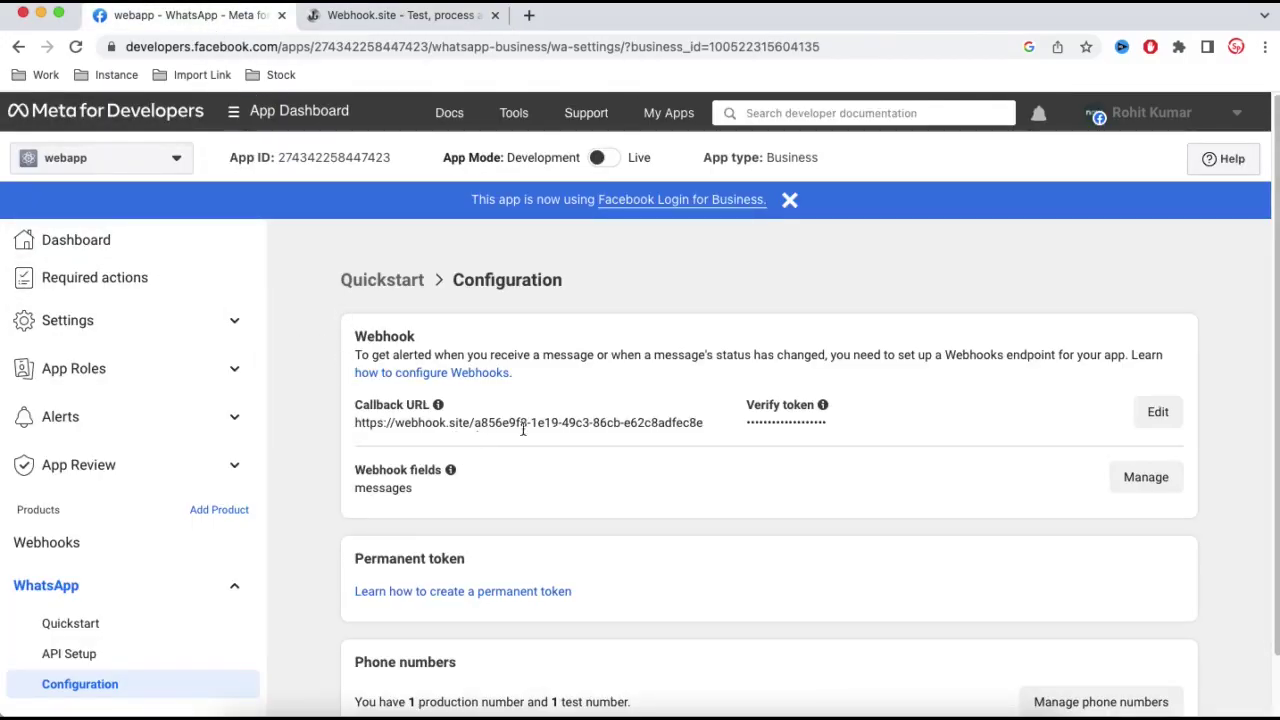
{"action": "left_click_drag", "start_coordinate": [702, 423], "coordinate": [357, 423]}
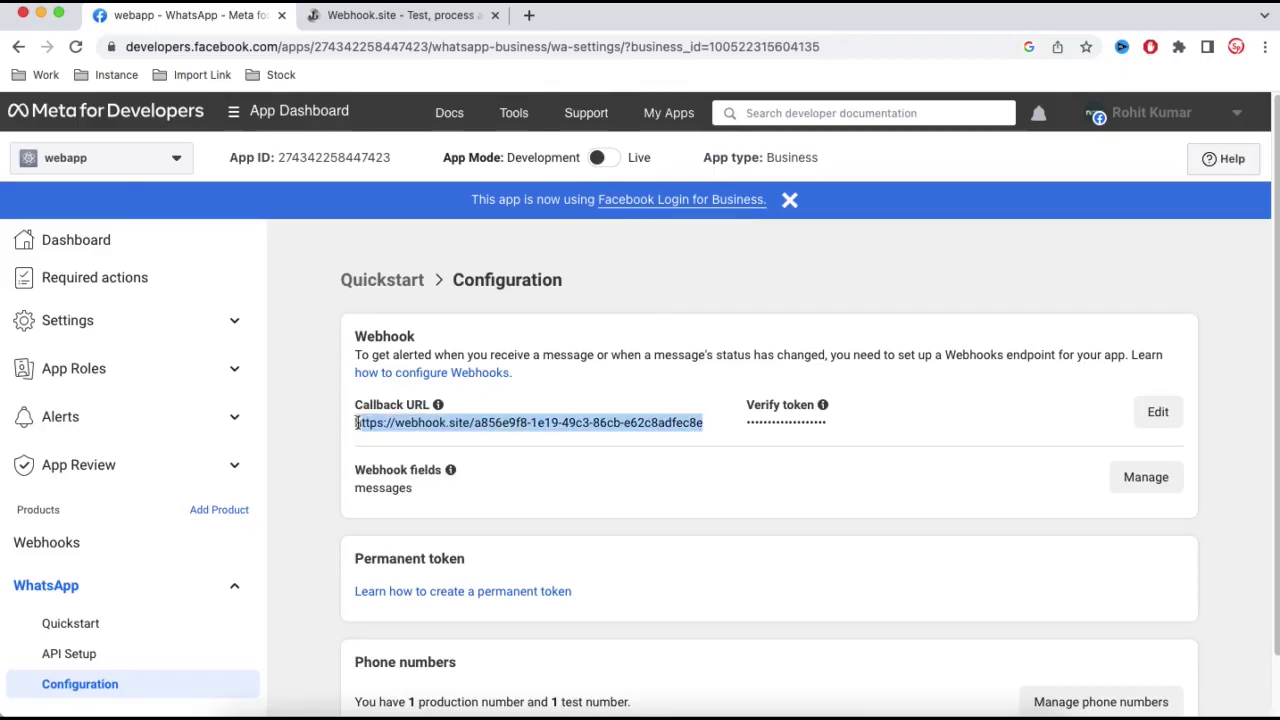
{"action": "left_click", "coordinate": [330, 18]}
- Scroll to the received message JSON and bring Postman up, narrowed to the screen's right side
{"action": "scroll", "coordinate": [395, 523], "scroll_direction": "down", "scroll_amount": 3}
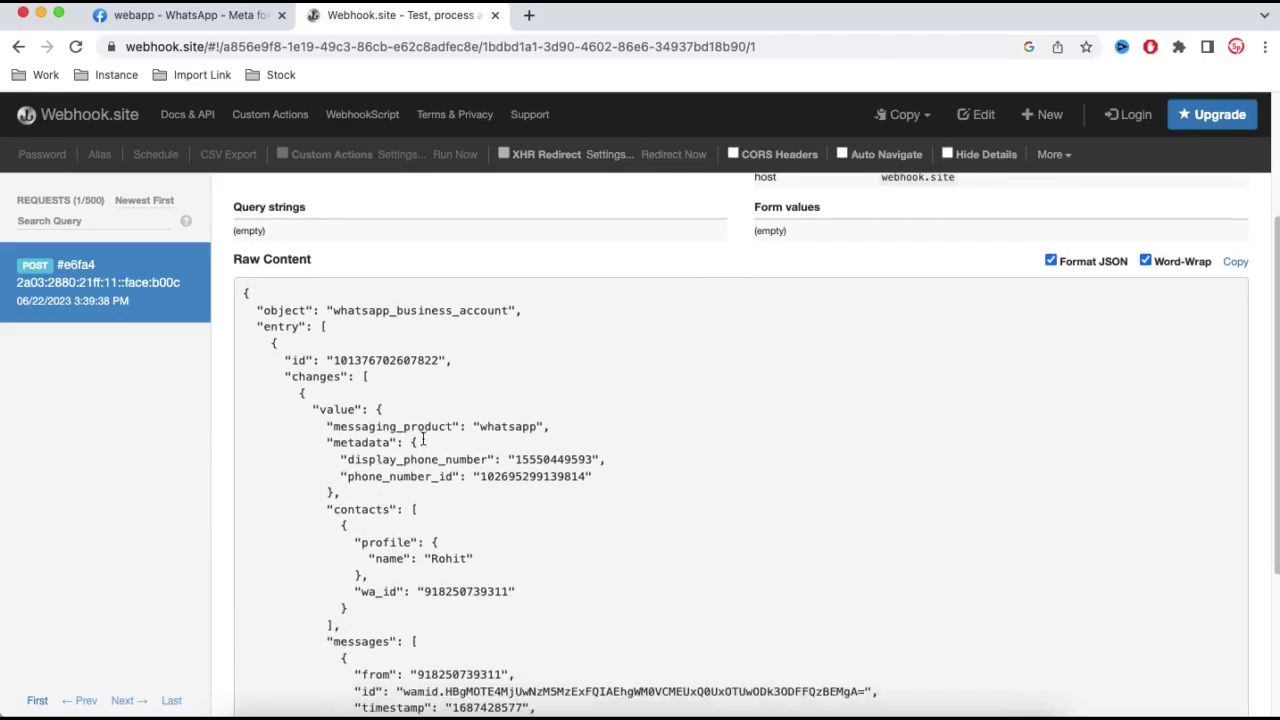
{"action": "scroll", "coordinate": [472, 500], "scroll_direction": "down", "scroll_amount": 1}
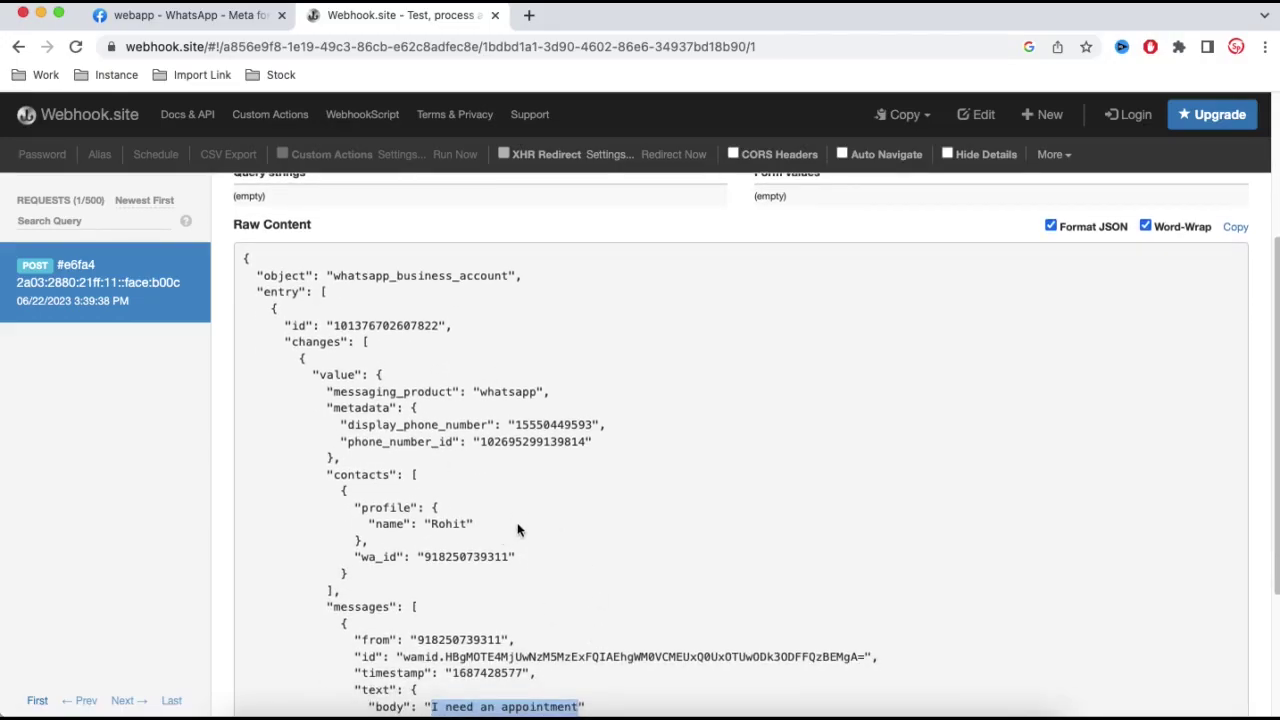
{"action": "scroll", "coordinate": [447, 531], "scroll_direction": "down", "scroll_amount": 2}
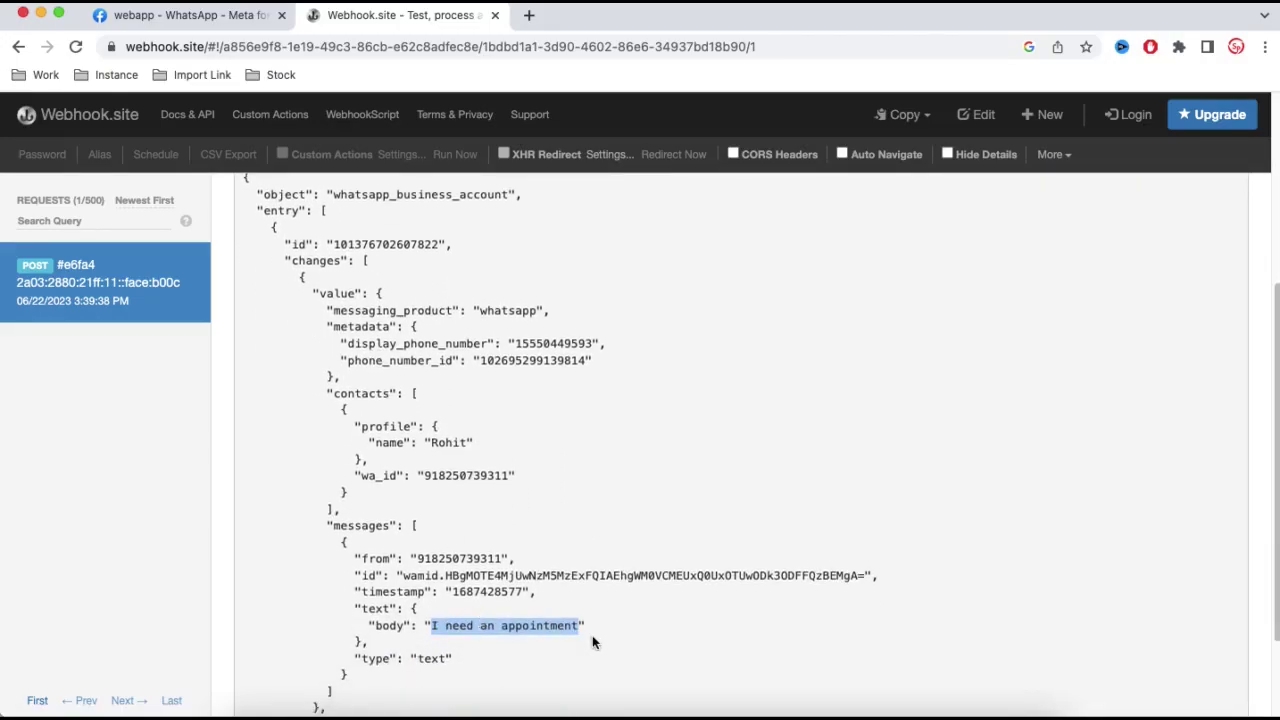
{"action": "left_click", "coordinate": [763, 712]}
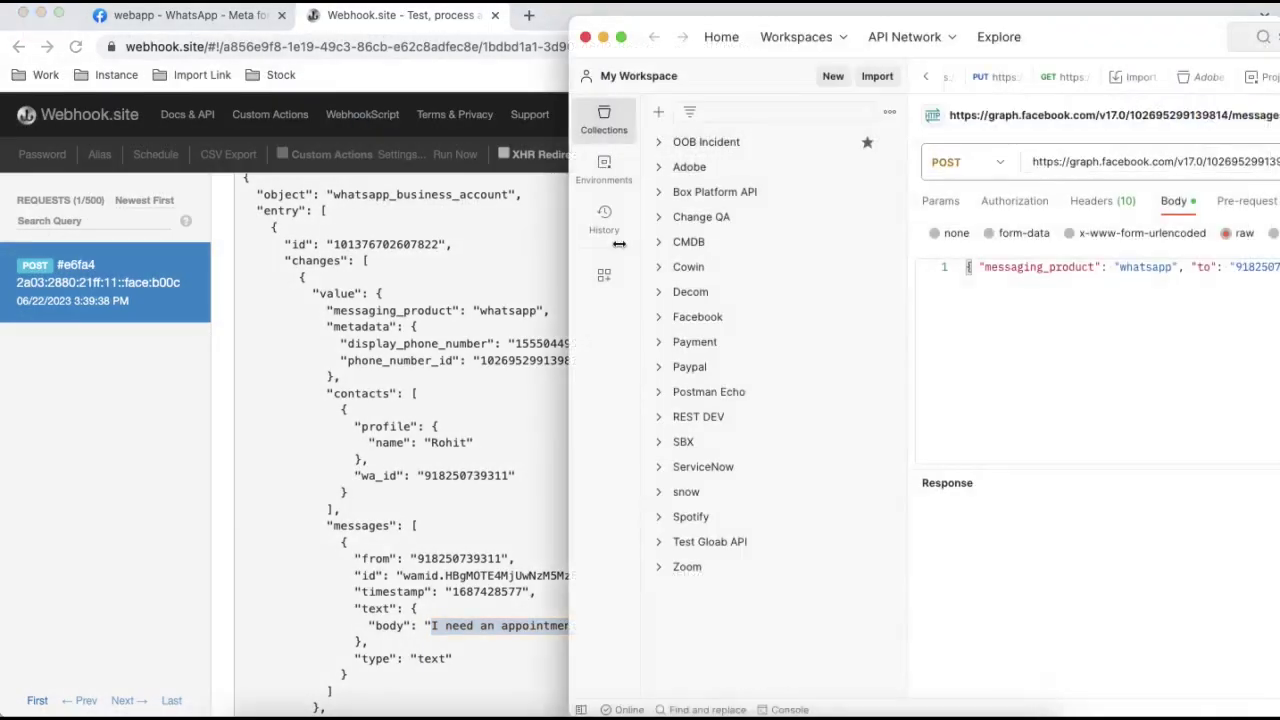
{"action": "left_click_drag", "start_coordinate": [619, 244], "coordinate": [774, 251]}
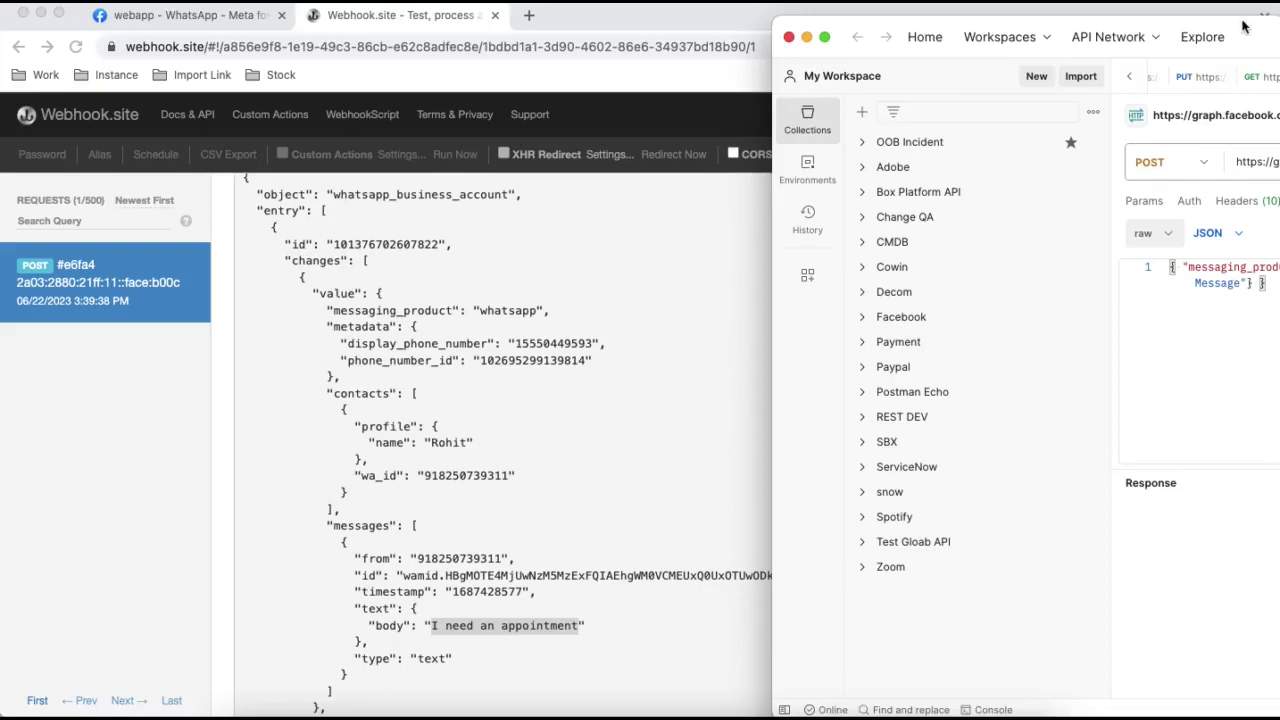
- Reposition the Postman window beside the Webhook.site request log
{"action": "left_click", "coordinate": [1274, 298]}
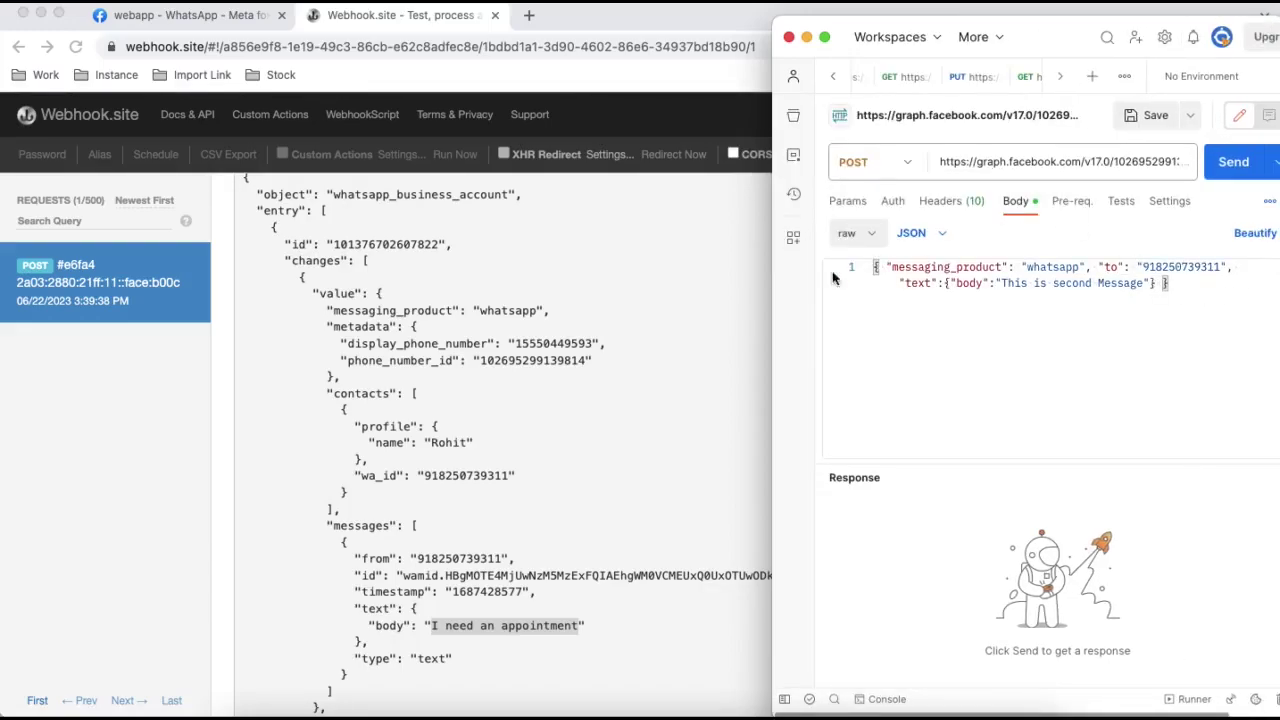
{"action": "left_click_drag", "start_coordinate": [1056, 46], "coordinate": [979, 53]}
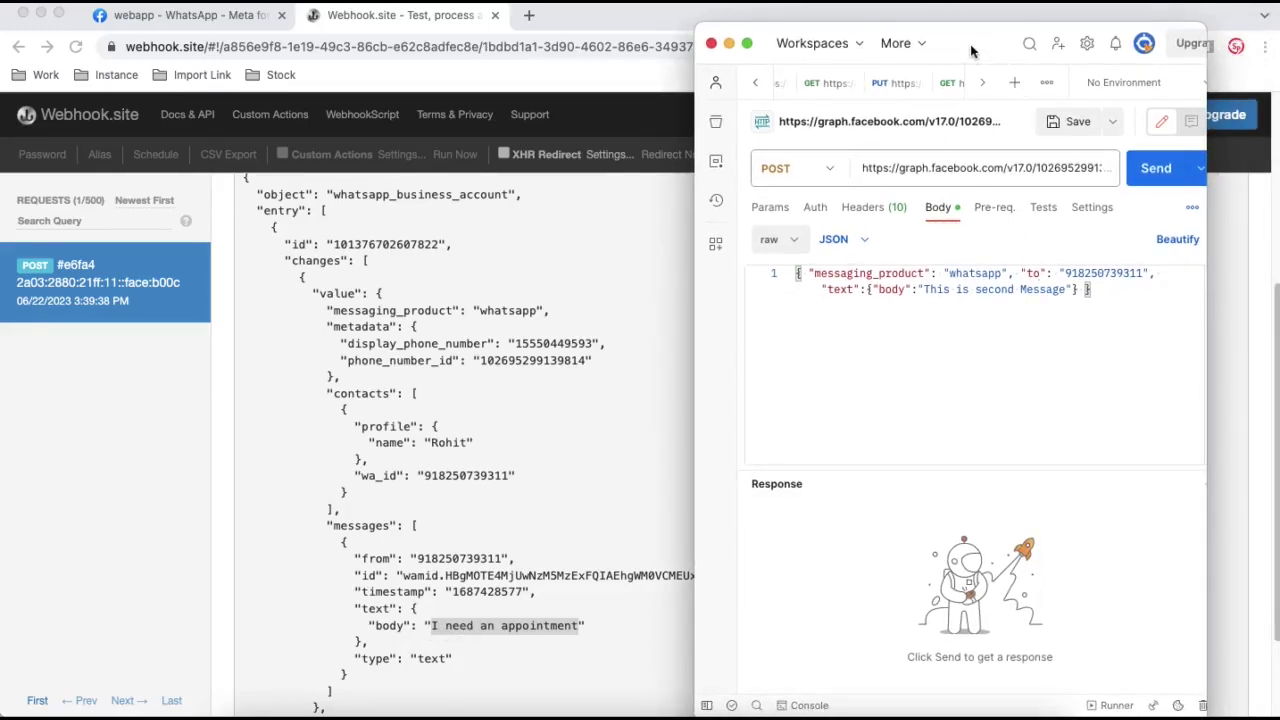
{"action": "left_click_drag", "start_coordinate": [974, 53], "coordinate": [1007, 50]}
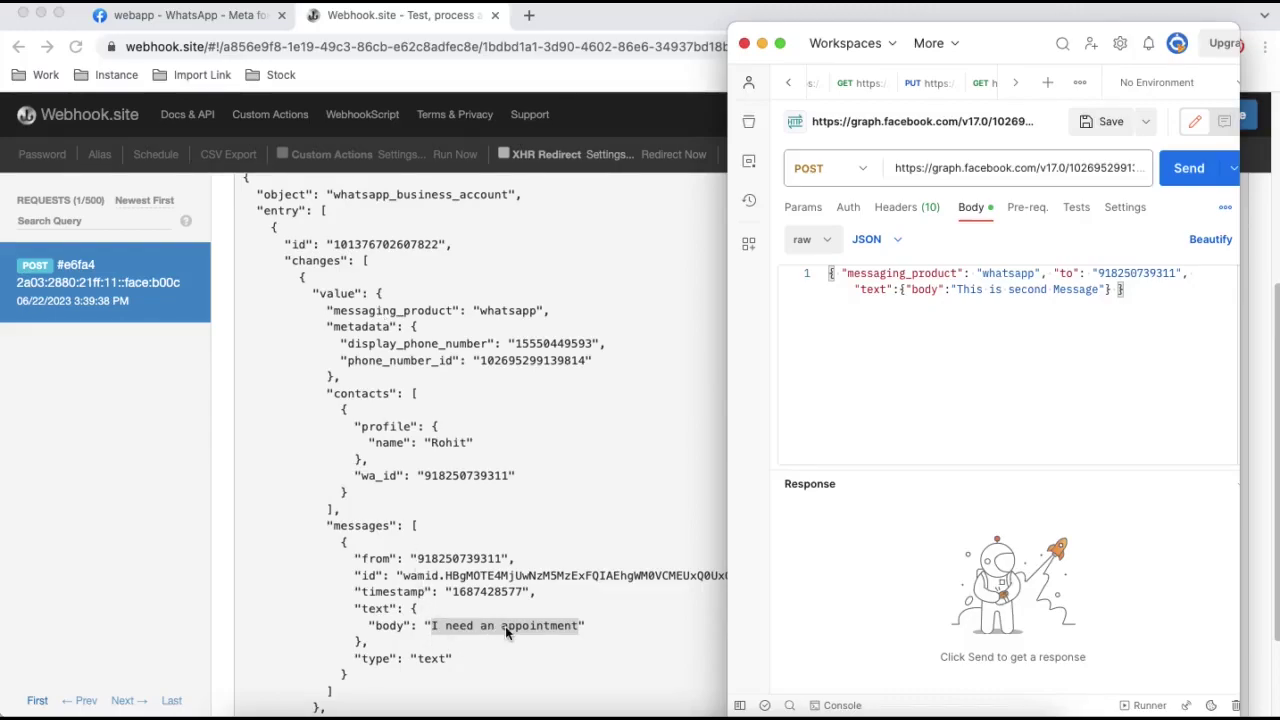
- Replace the reply text in the JSON body with 'at what time' and send the request
{"action": "left_click", "coordinate": [1020, 289]}
{"action": "left_click_drag", "start_coordinate": [1100, 289], "coordinate": [959, 289]}
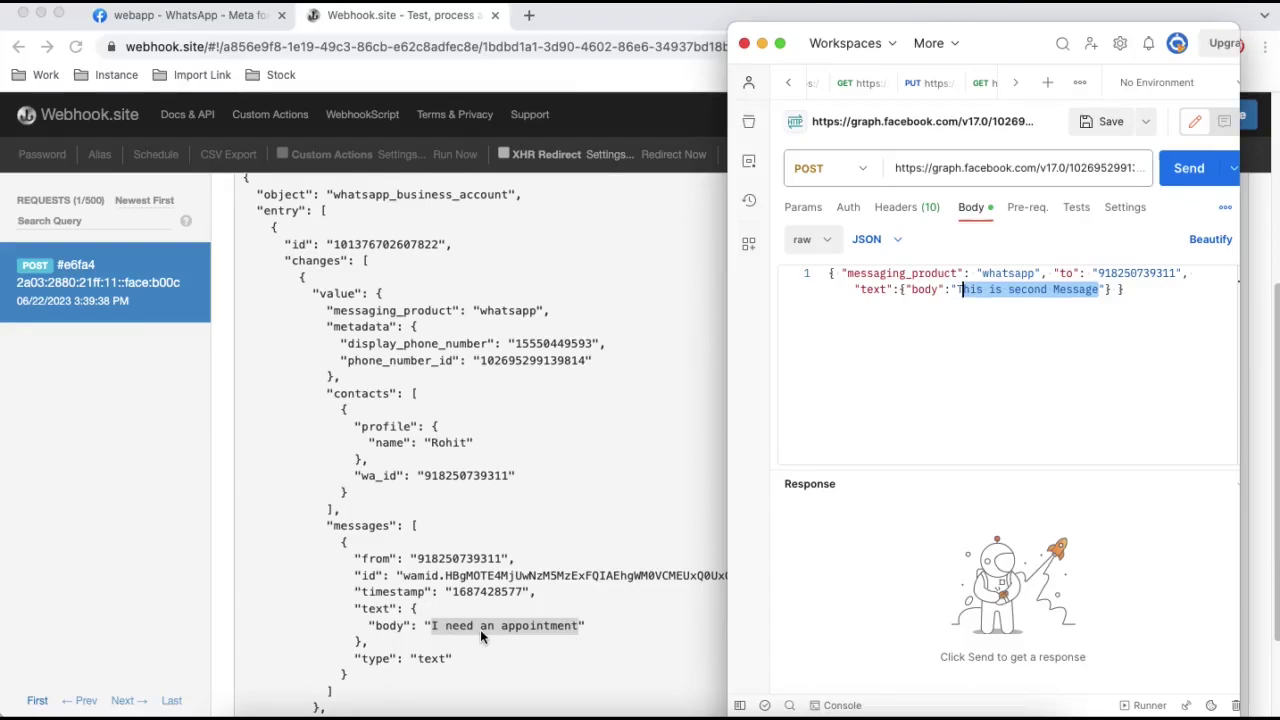
{"action": "key", "text": "BackSpace"}
{"action": "key", "text": "BackSpace"}
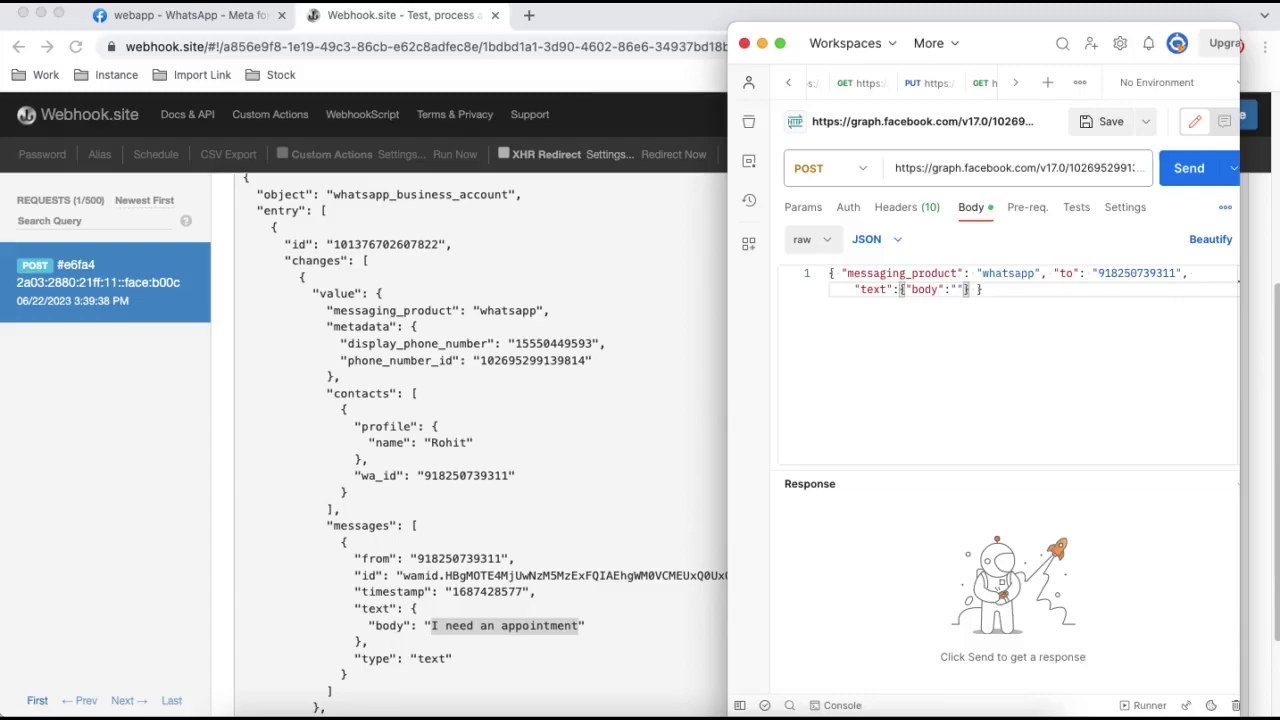
{"action": "type", "text": "at wa"}
{"action": "key", "text": "BackSpace"}
{"action": "type", "text": "hat time"}
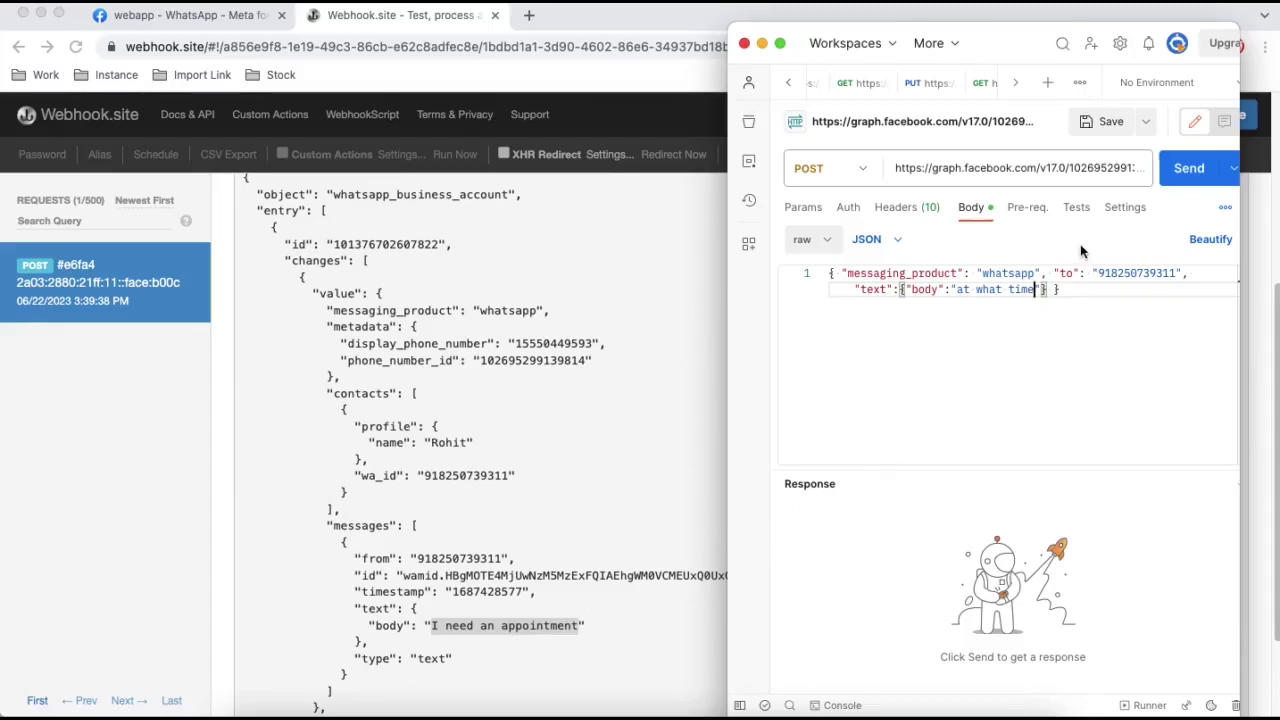
{"action": "left_click", "coordinate": [1186, 172]}
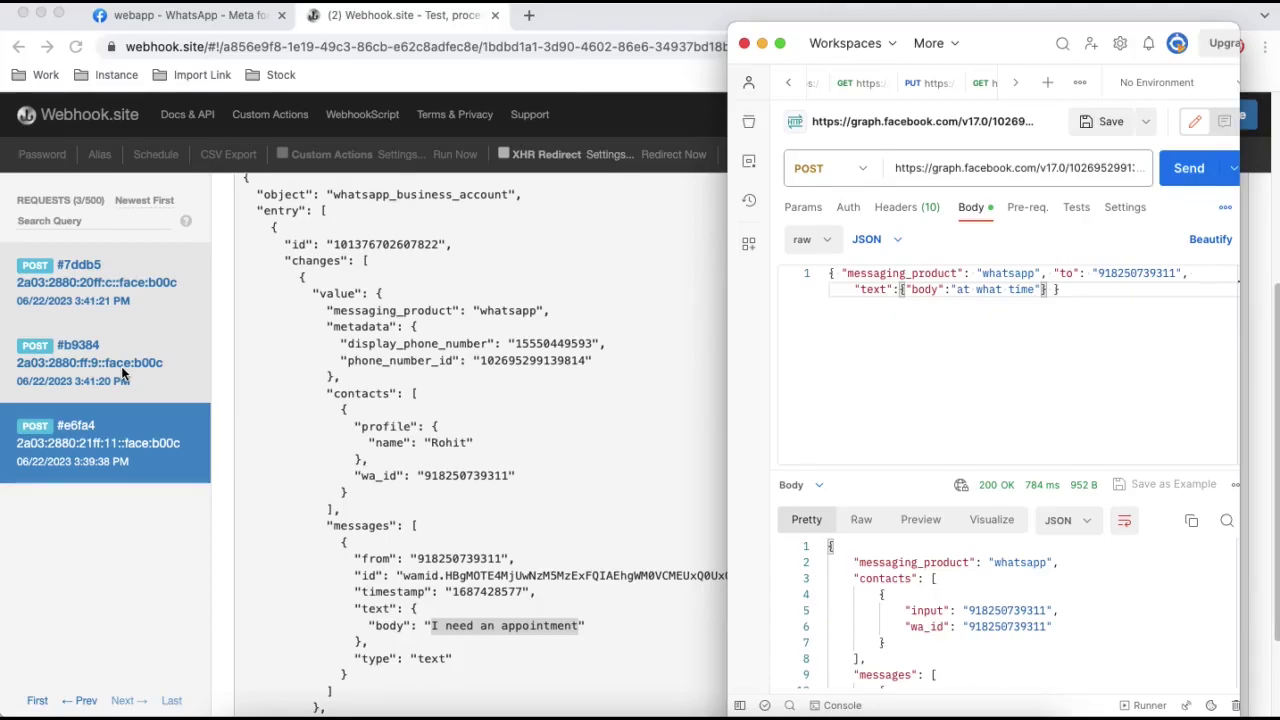
{"action": "left_click", "coordinate": [123, 373]}
- Review the sent (#b9384) and delivered (#7ddb5) status requests, then switch to the WhatsApp chat
{"action": "left_click", "coordinate": [123, 373]}
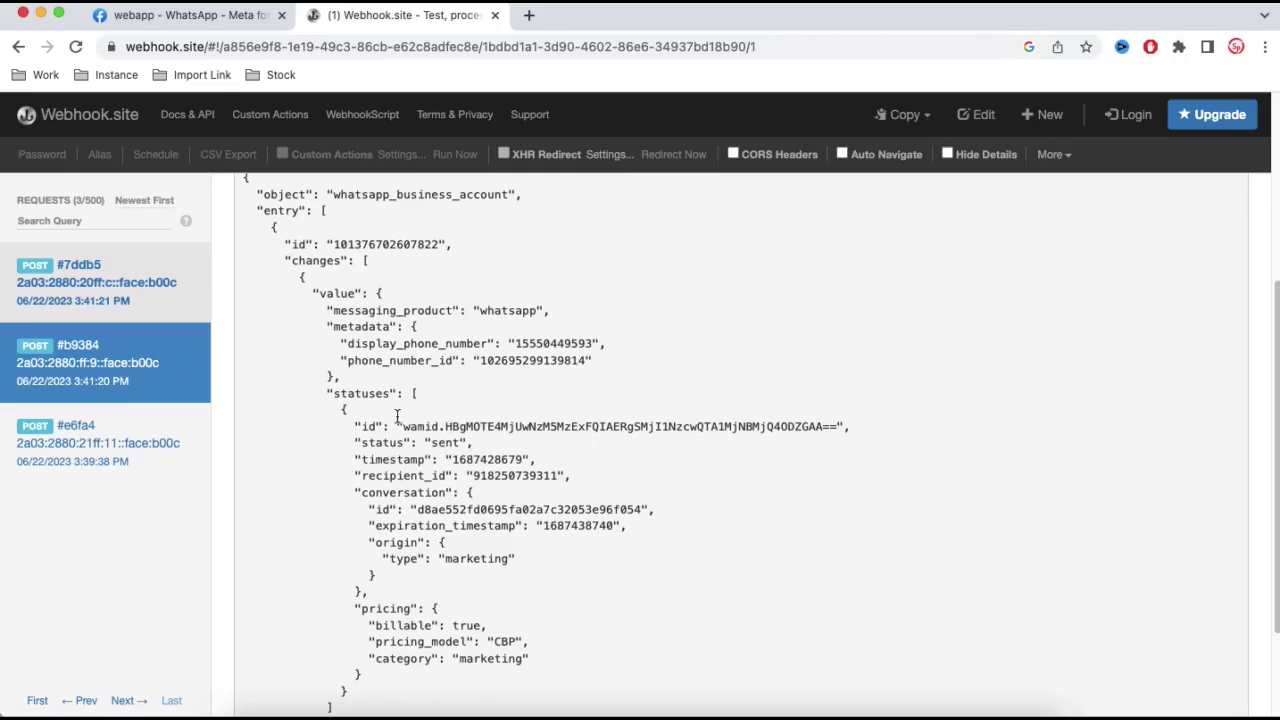
{"action": "left_click", "coordinate": [119, 301]}
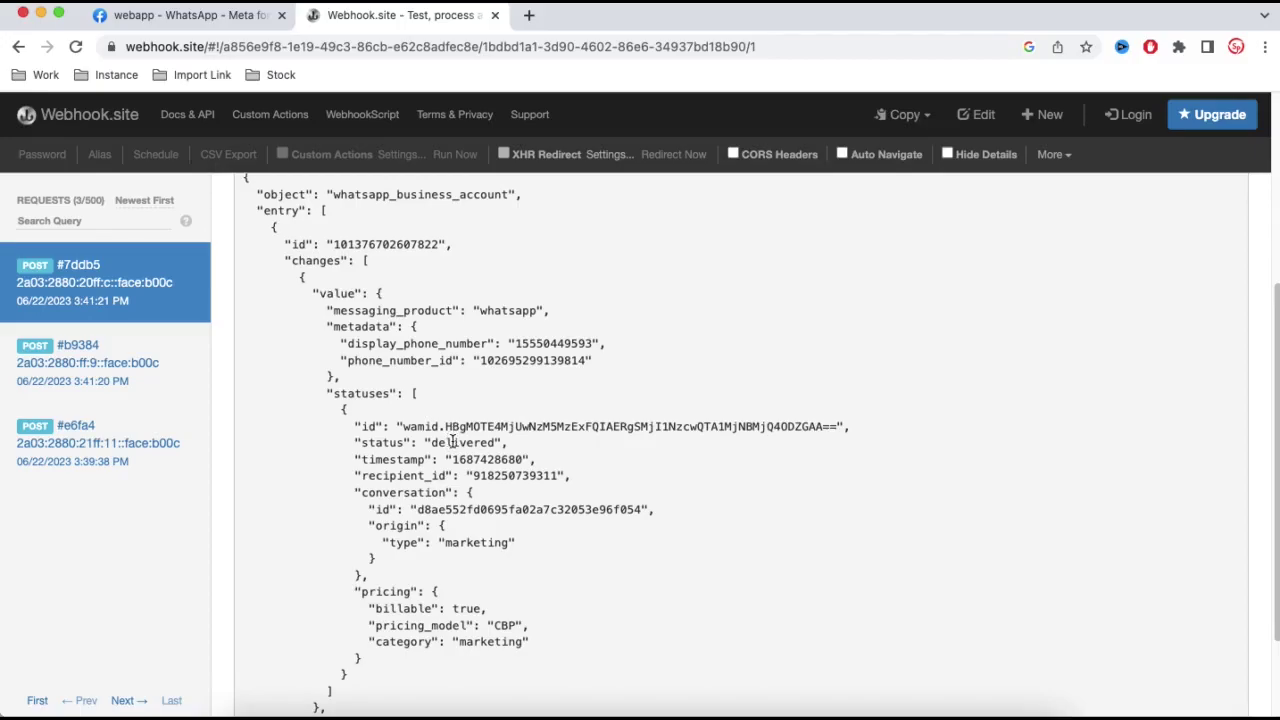
{"action": "right_click", "coordinate": [621, 710]}
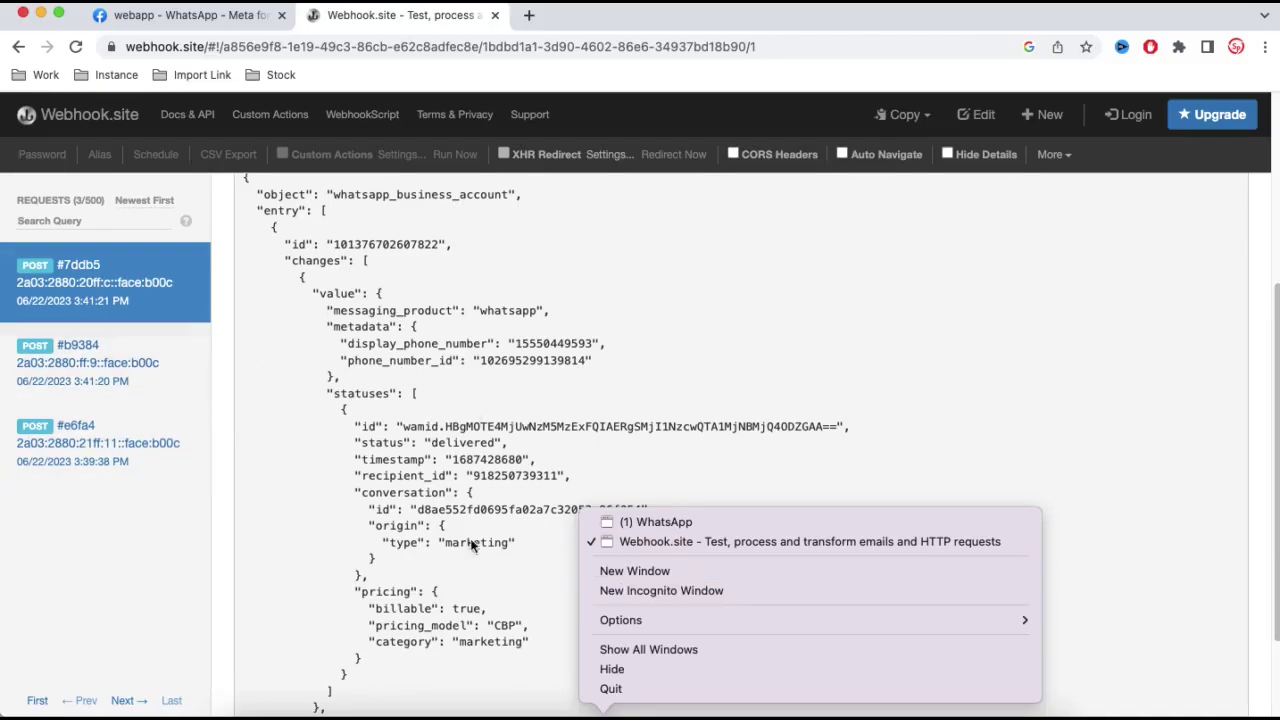
{"action": "left_click", "coordinate": [670, 523]}
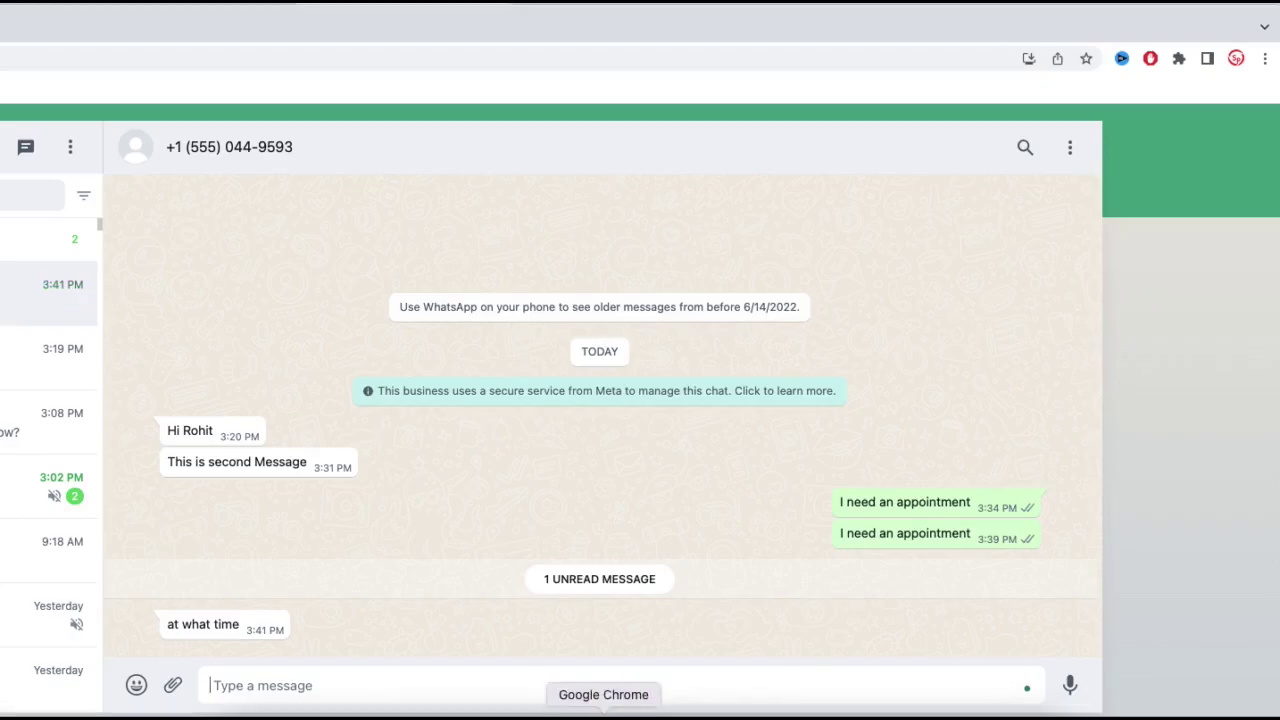
- Check the read status in Webhook.site request #3bdd4
{"action": "right_click", "coordinate": [603, 712]}
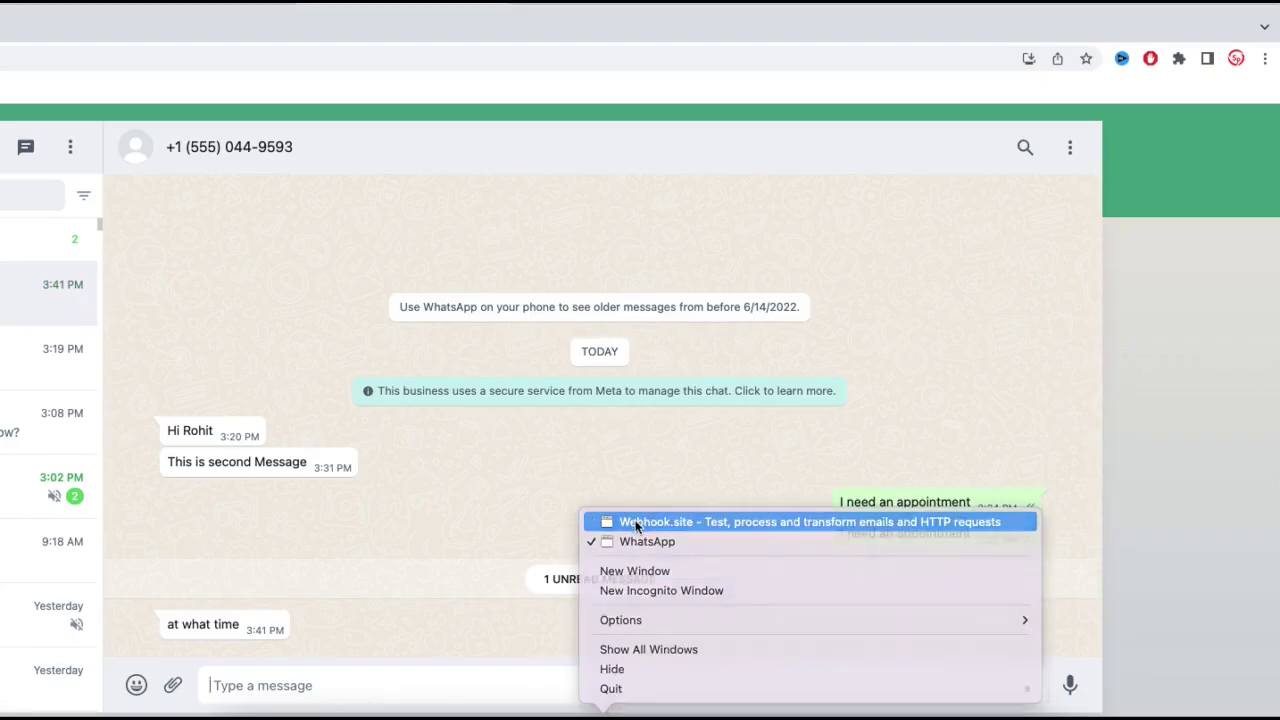
{"action": "left_click", "coordinate": [630, 521]}
{"action": "left_click", "coordinate": [104, 293]}
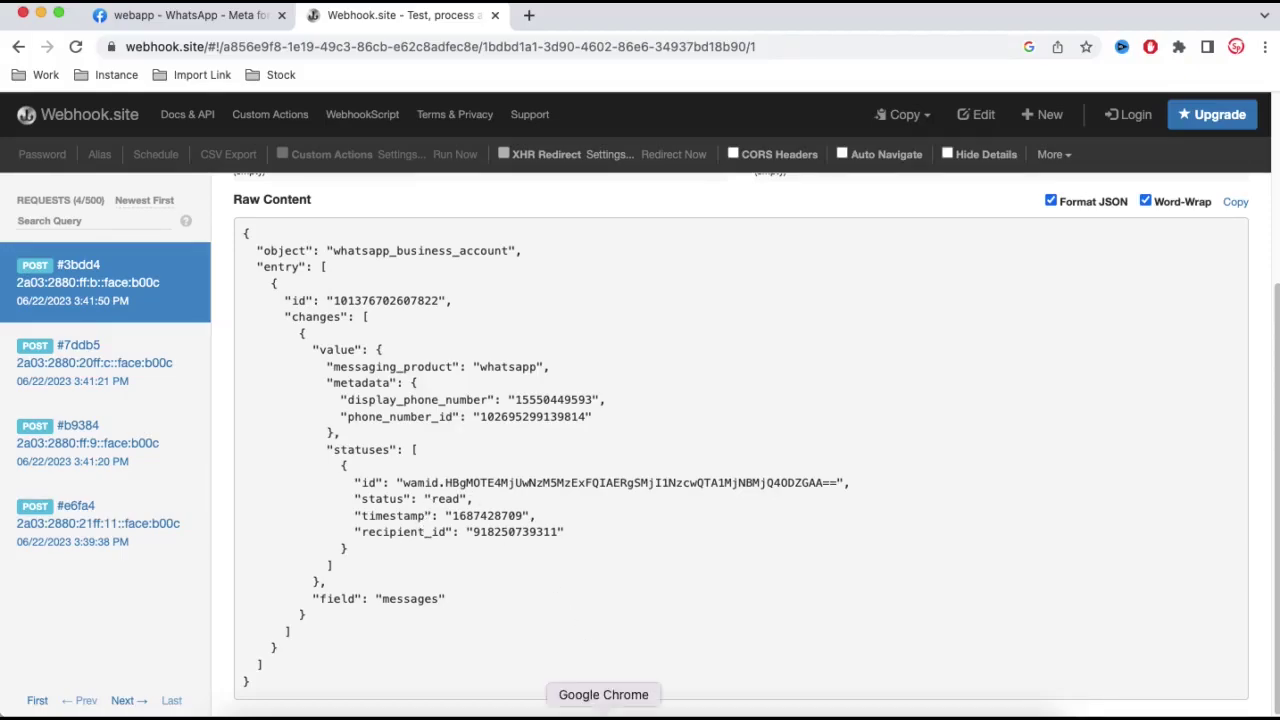
- Send 'at 3.30 PM' in the WhatsApp chat and return to Webhook.site
{"action": "right_click", "coordinate": [603, 712]}
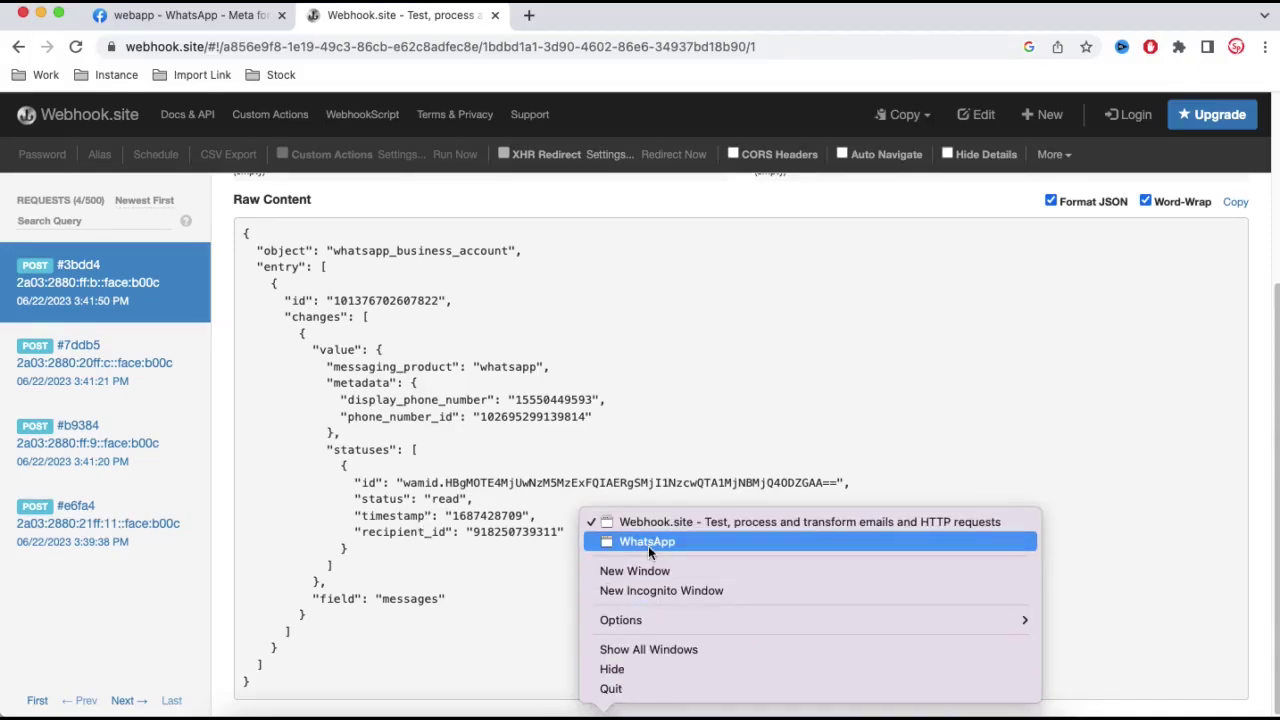
{"action": "left_click", "coordinate": [648, 545]}
{"action": "type", "text": "at"}
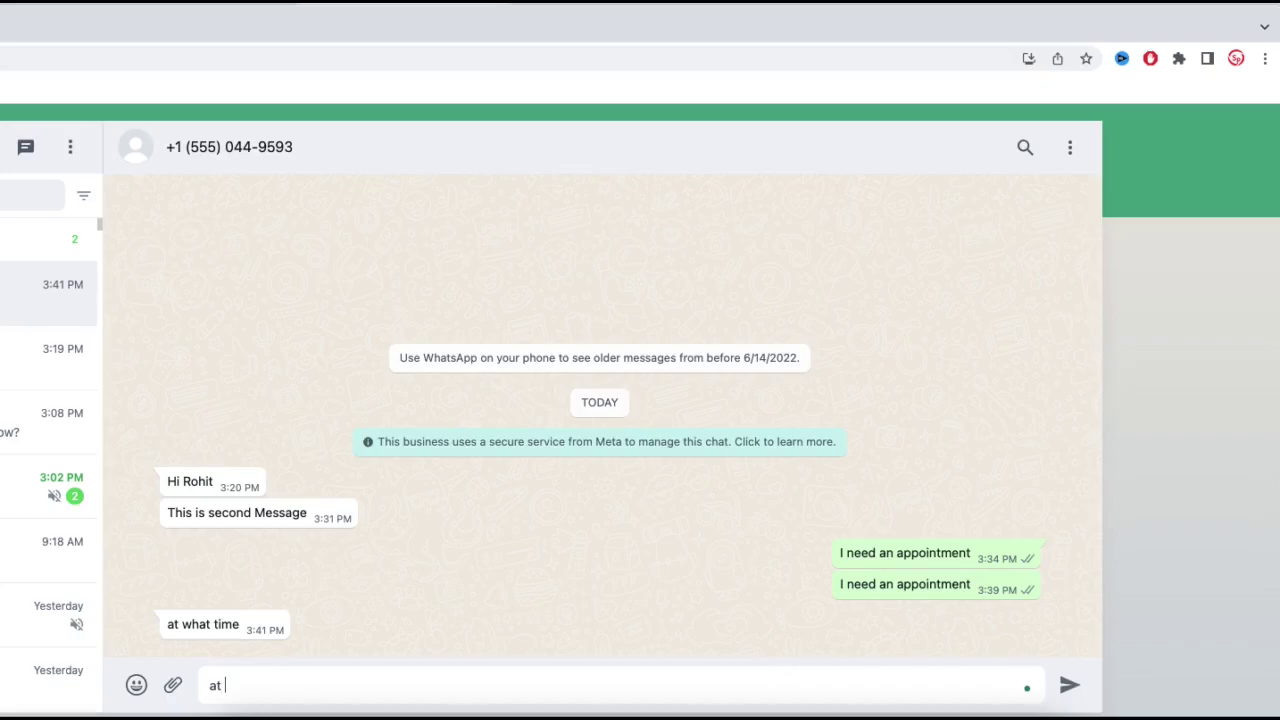
{"action": "type", "text": " 3.30 PM"}
{"action": "key", "text": "Return"}
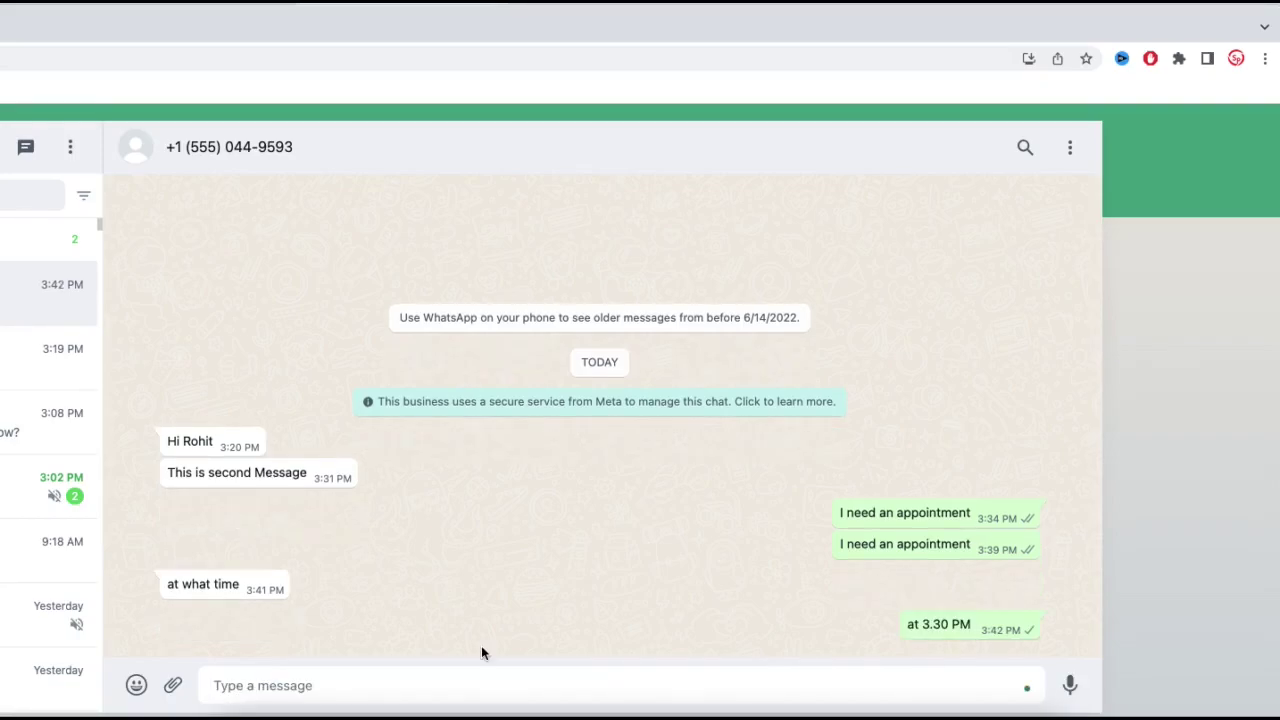
{"action": "right_click", "coordinate": [603, 712]}
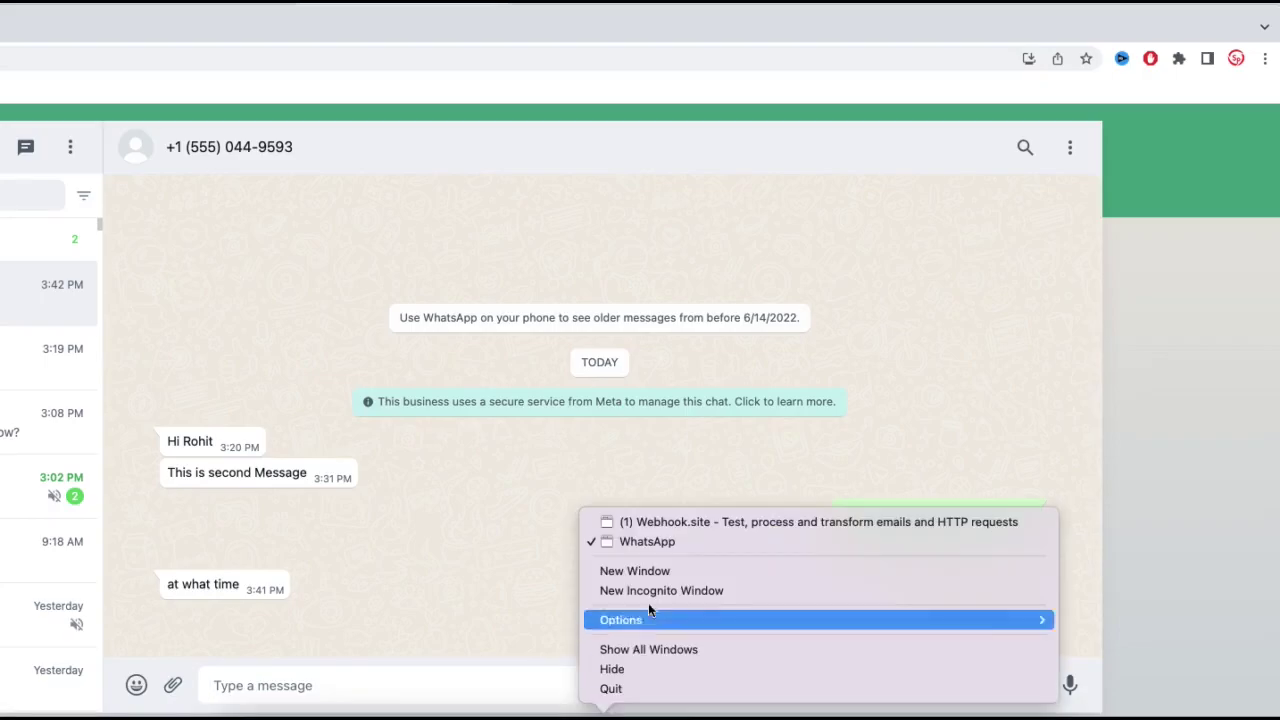
{"action": "left_click", "coordinate": [658, 528]}
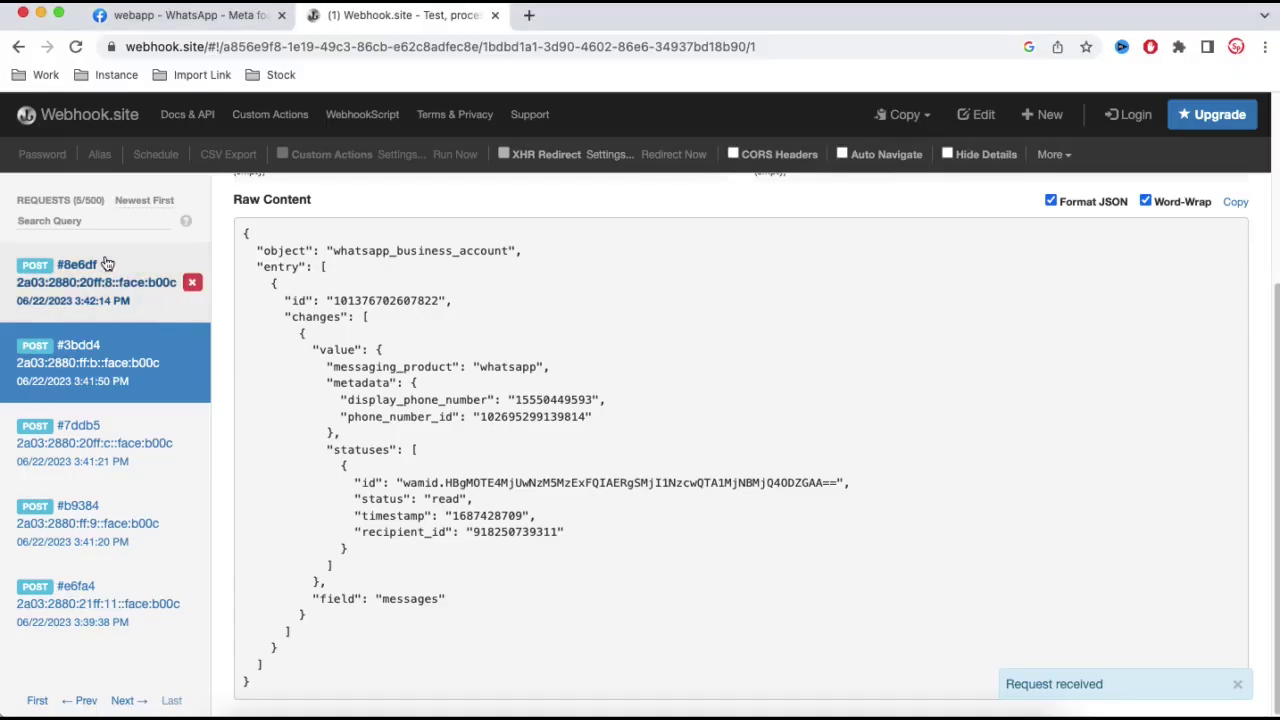
- Open request #8e6df, highlight its incoming 'at 3.30 PM' text, and bring Postman forward
{"action": "left_click", "coordinate": [118, 300]}
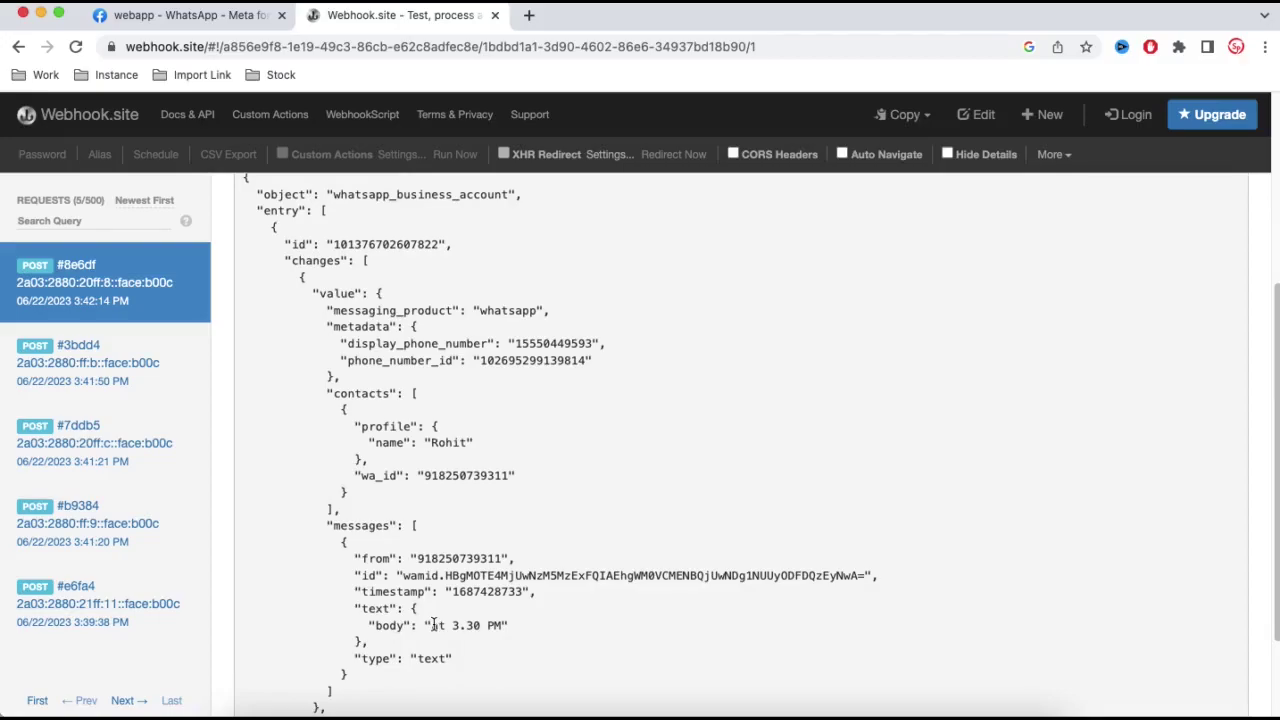
{"action": "left_click_drag", "start_coordinate": [433, 623], "coordinate": [493, 626]}
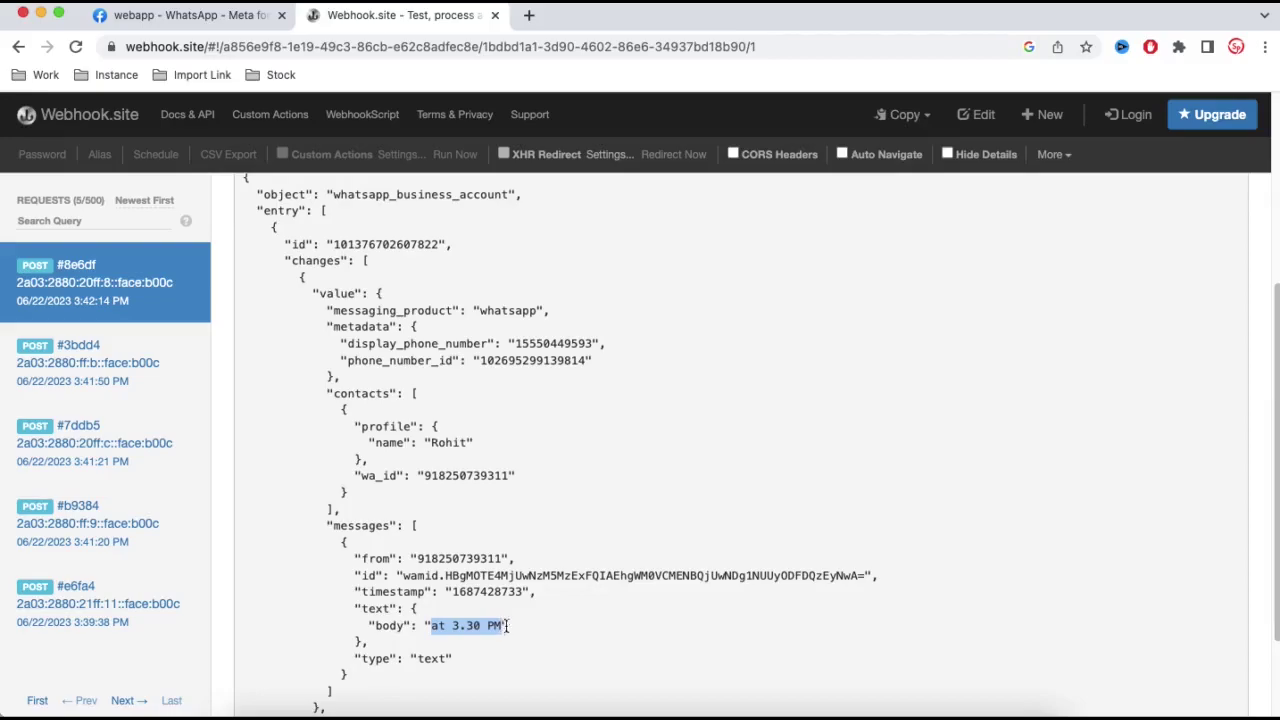
{"action": "left_click", "coordinate": [768, 712]}
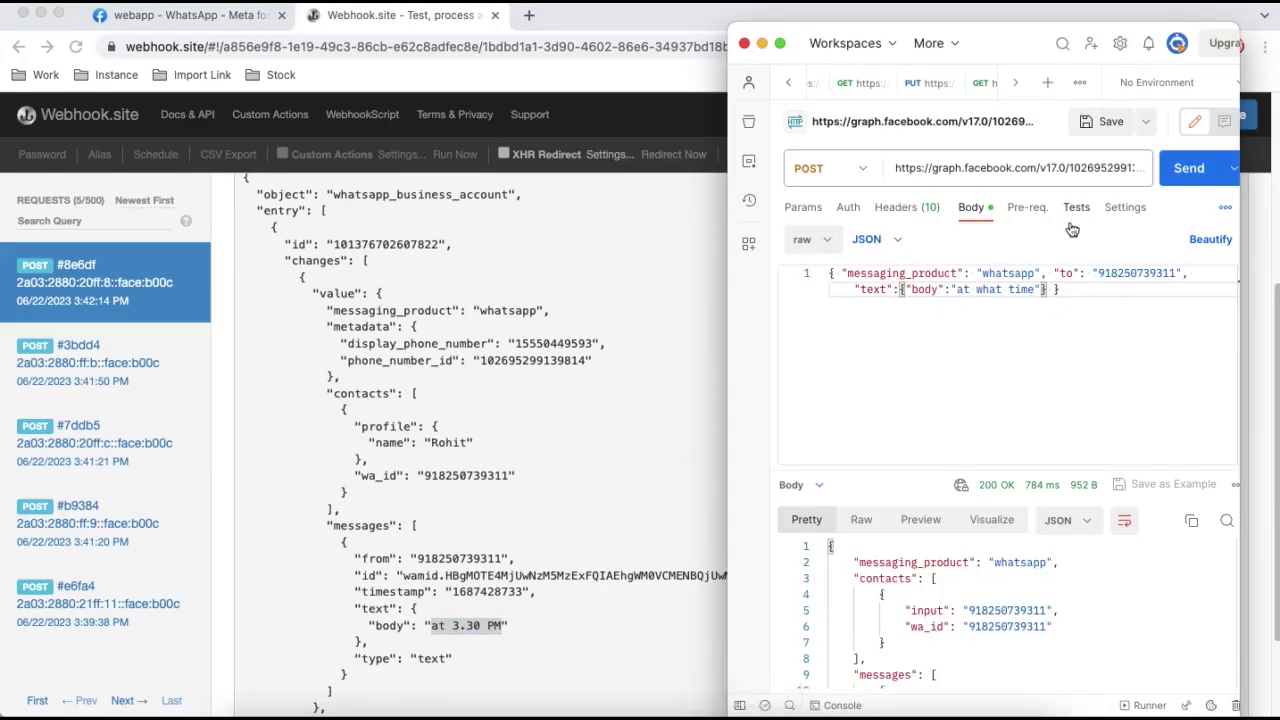
- Change the body's reply text from 'at what time' to 'OK. Confirm' and send it
{"action": "left_click_drag", "start_coordinate": [1036, 289], "coordinate": [962, 290]}
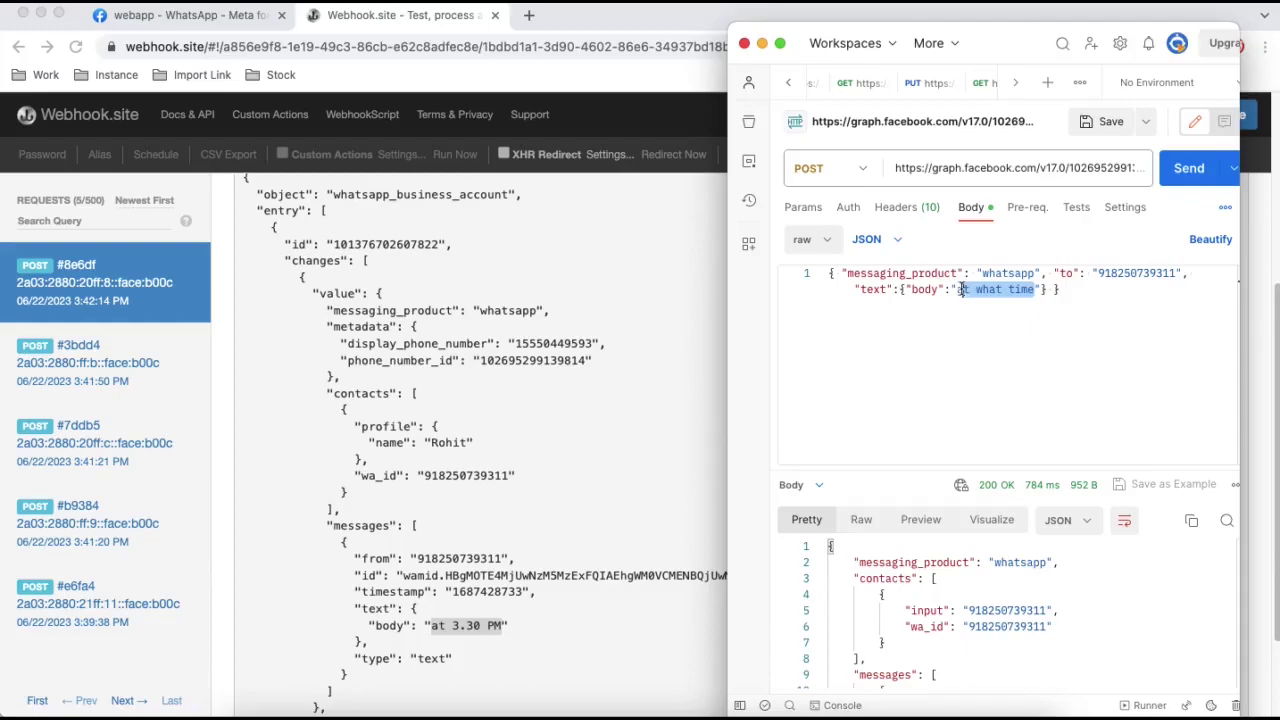
{"action": "key", "text": "BackSpace"}
{"action": "type", "text": "OK"}
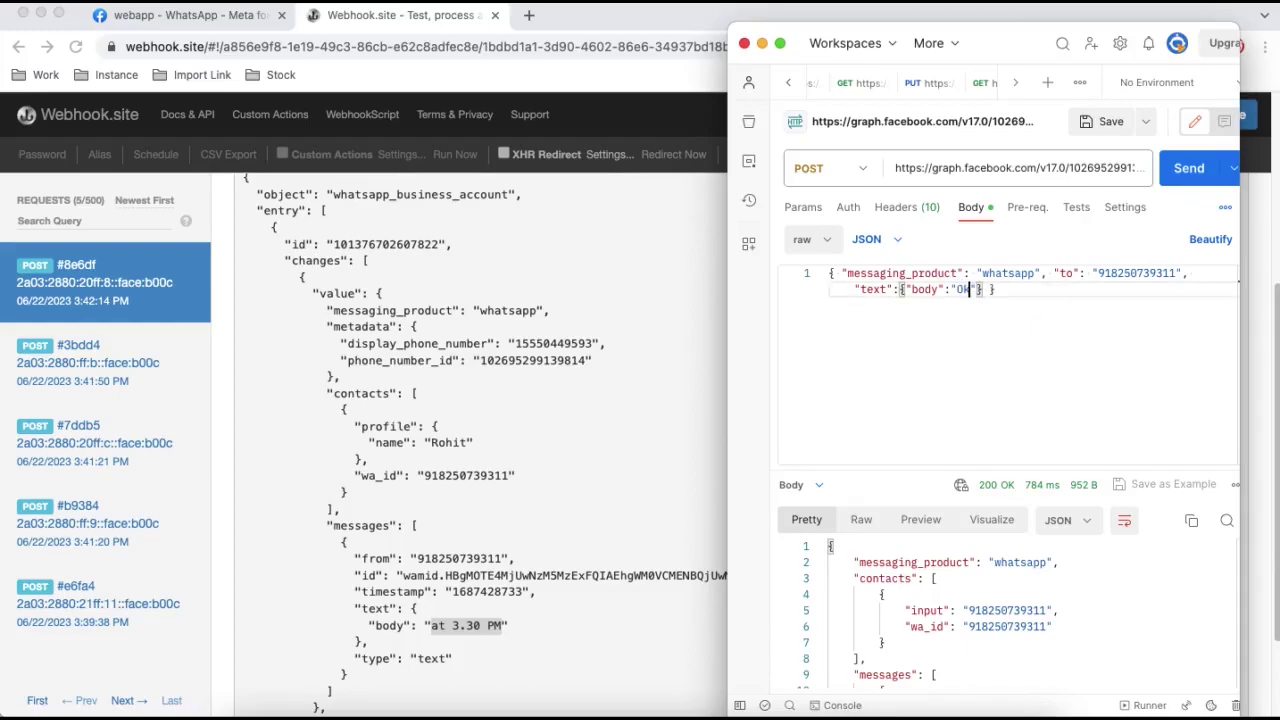
{"action": "type", "text": ". Confirm"}
{"action": "left_click", "coordinate": [1185, 175]}
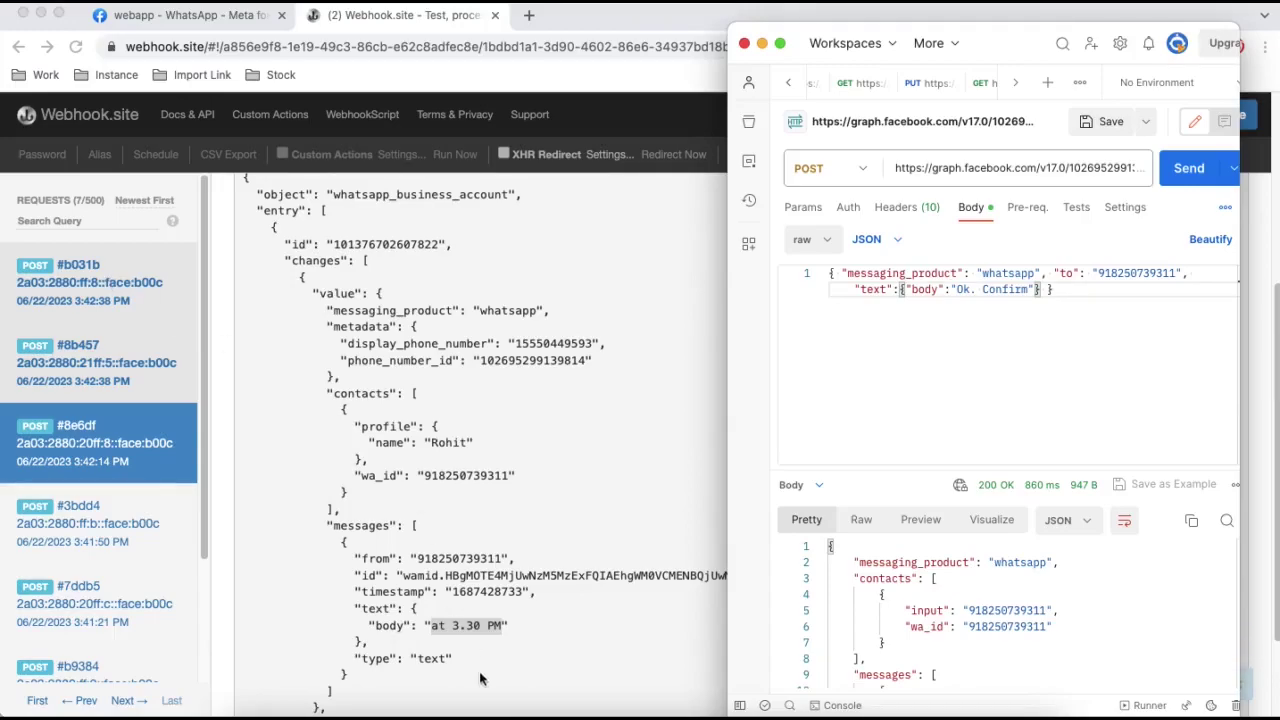
{"action": "right_click", "coordinate": [608, 712]}
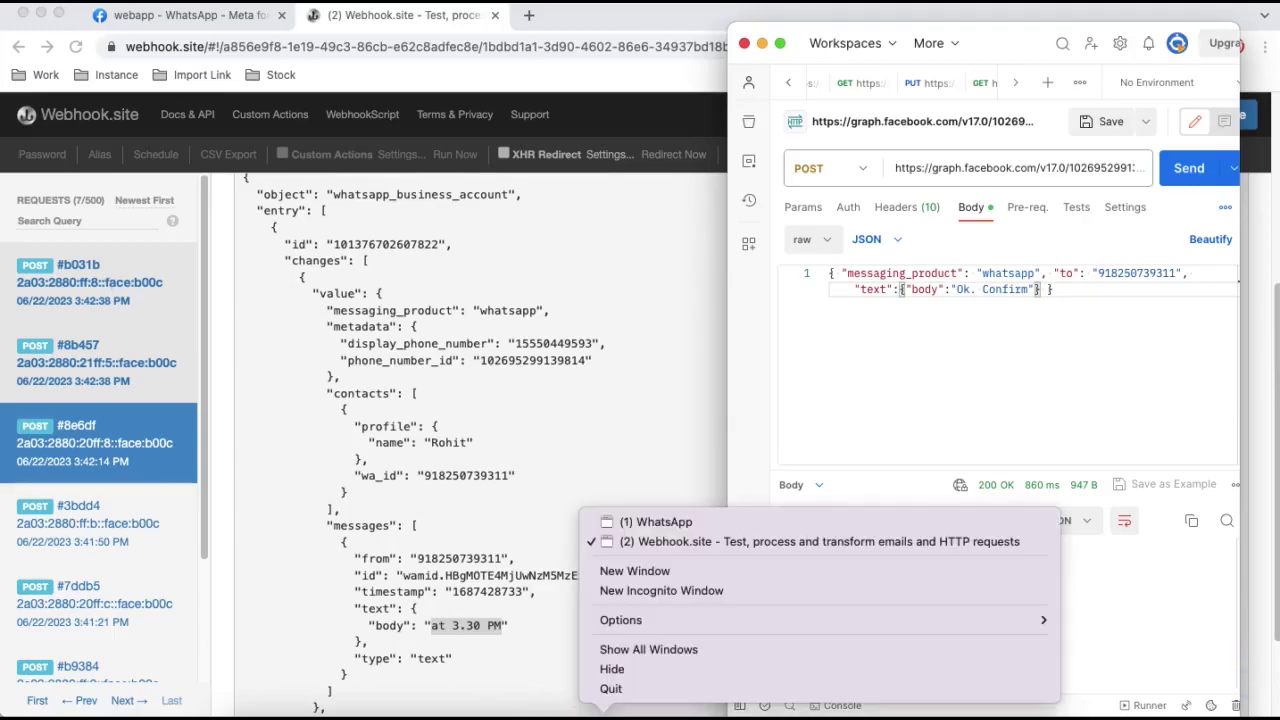
- Send 'Thanks' in the WhatsApp chat, then go back to the Webhook.site window
{"action": "left_click", "coordinate": [666, 524]}
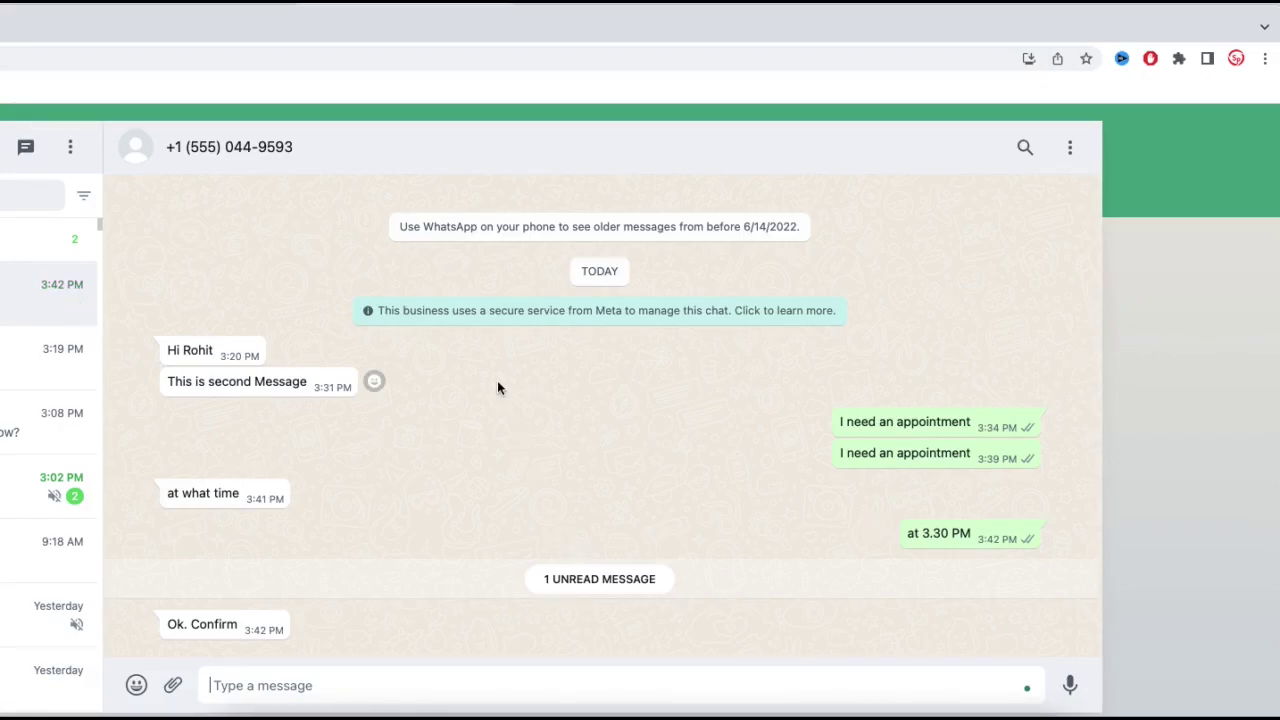
{"action": "type", "text": "Thanks"}
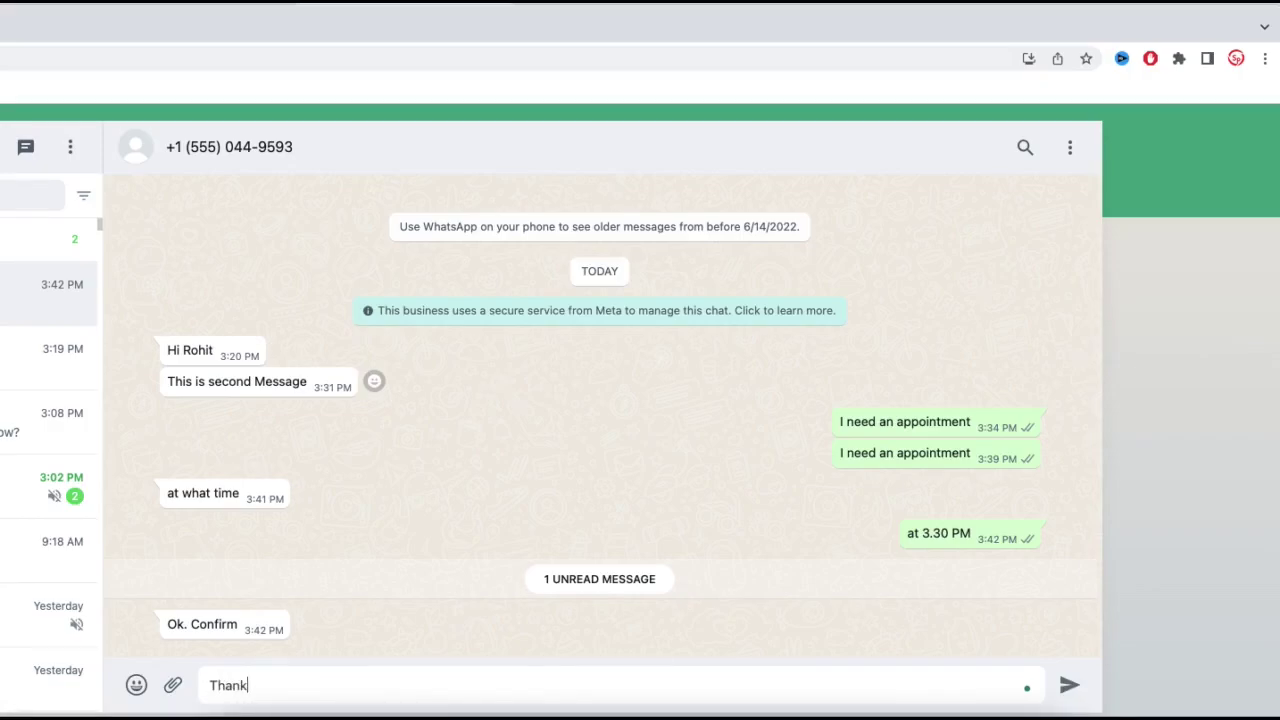
{"action": "key", "text": "Return"}
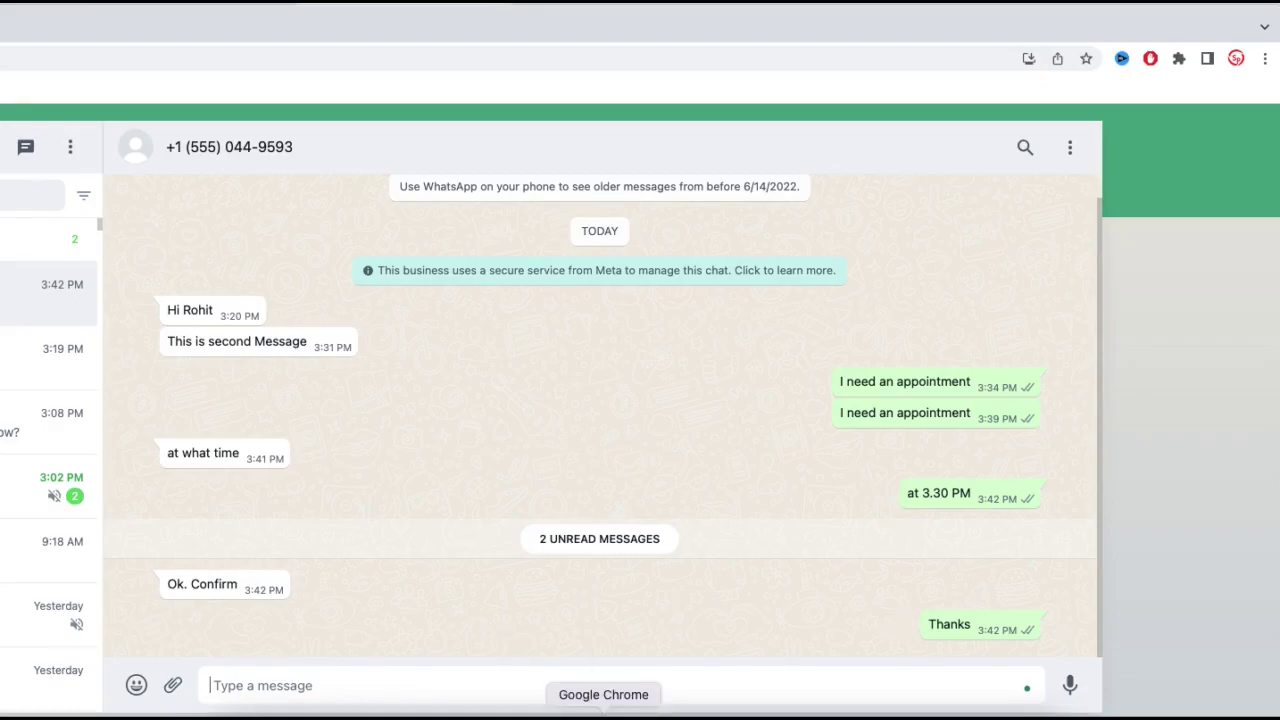
{"action": "right_click", "coordinate": [607, 712]}
{"action": "left_click", "coordinate": [642, 521]}
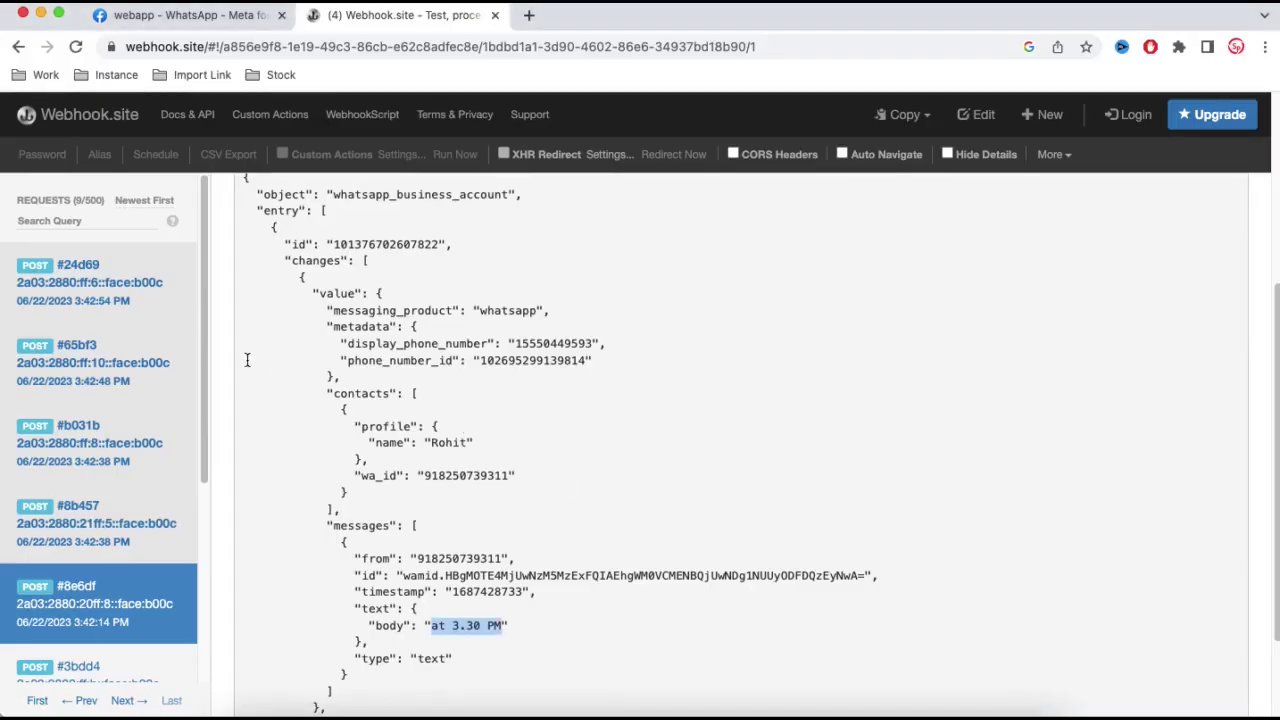
- Open request #24d69 showing the incoming 'Thanks' body, then switch to Postman
{"action": "left_click", "coordinate": [95, 295]}
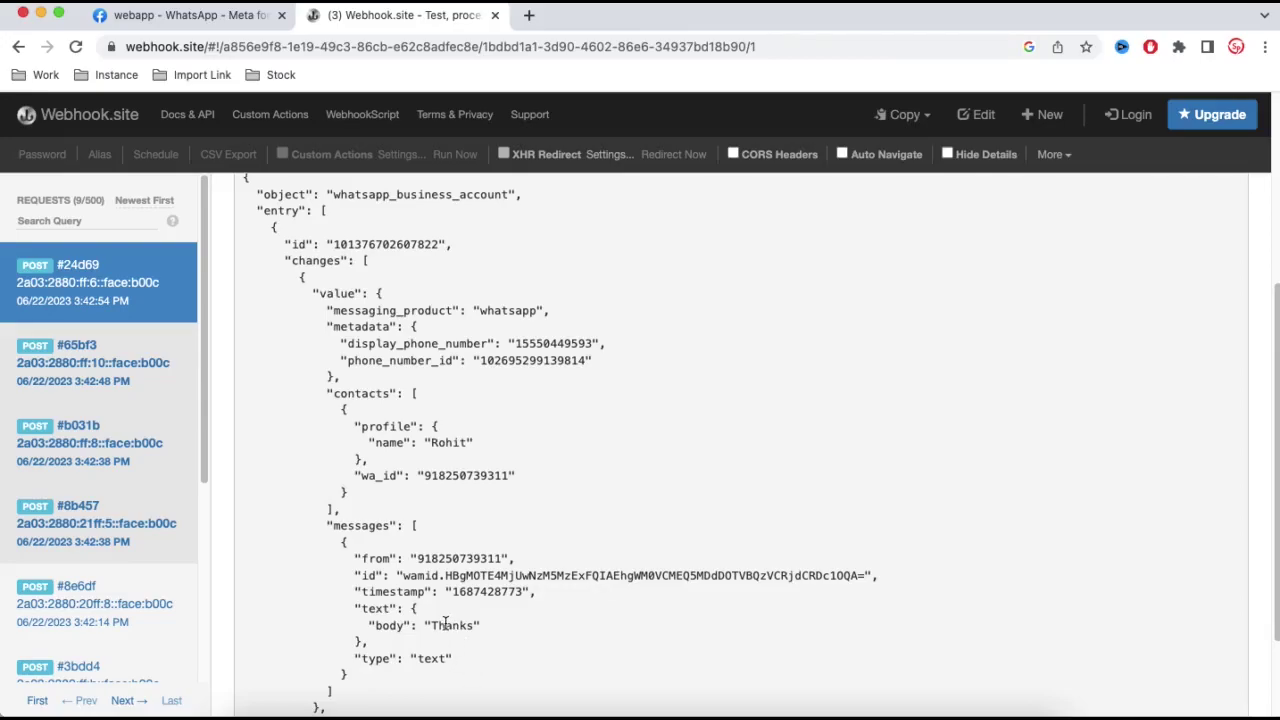
{"action": "key", "text": "super+Tab"}
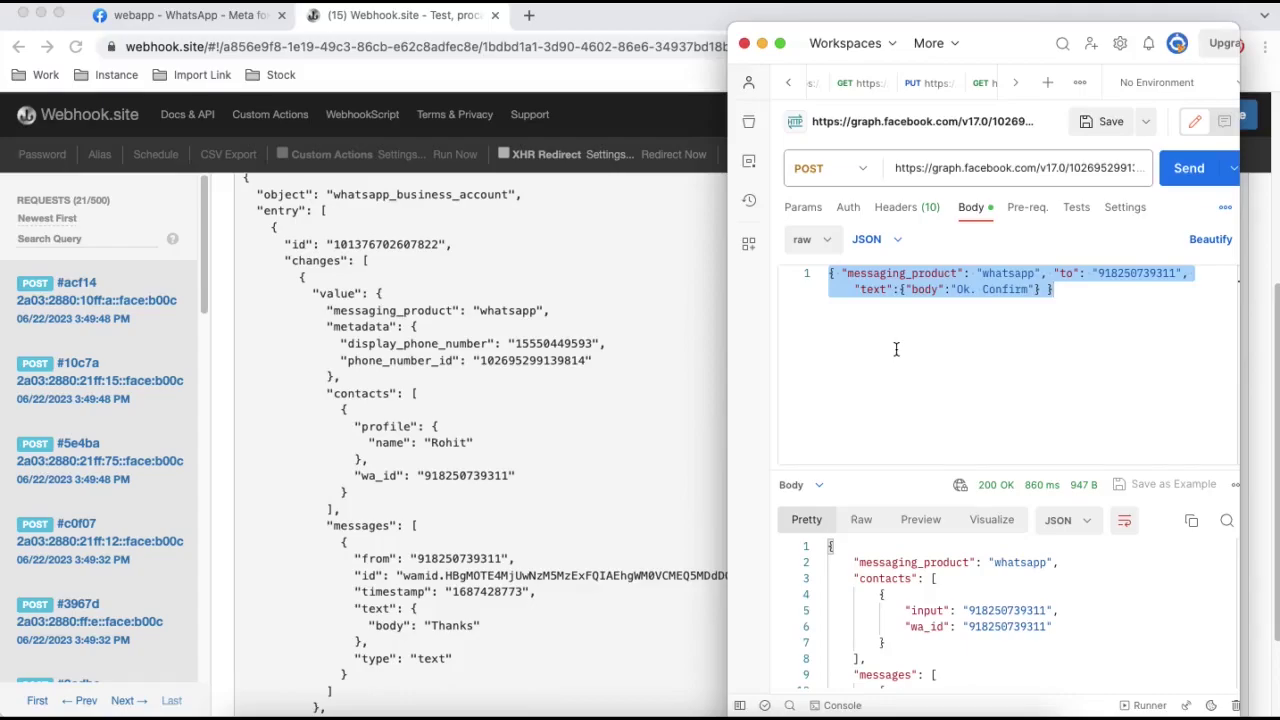
{"action": "left_click", "coordinate": [1013, 48]}
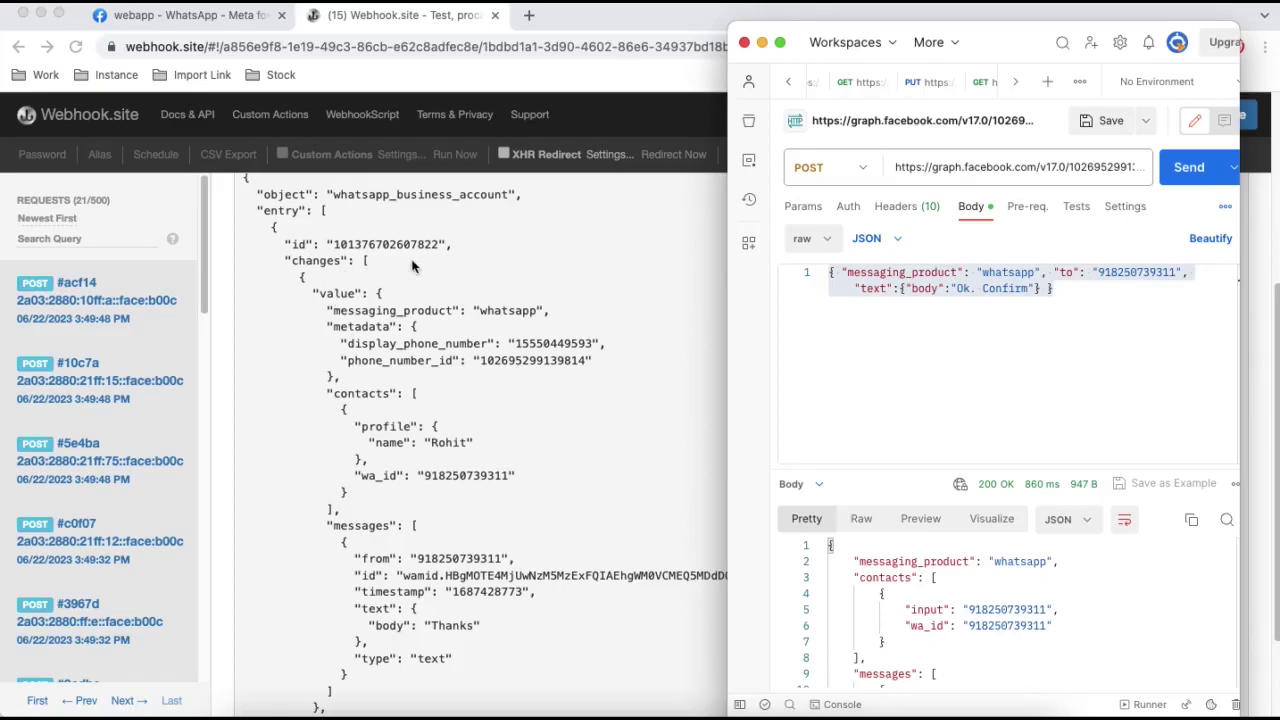
{"action": "left_click", "coordinate": [952, 319]}
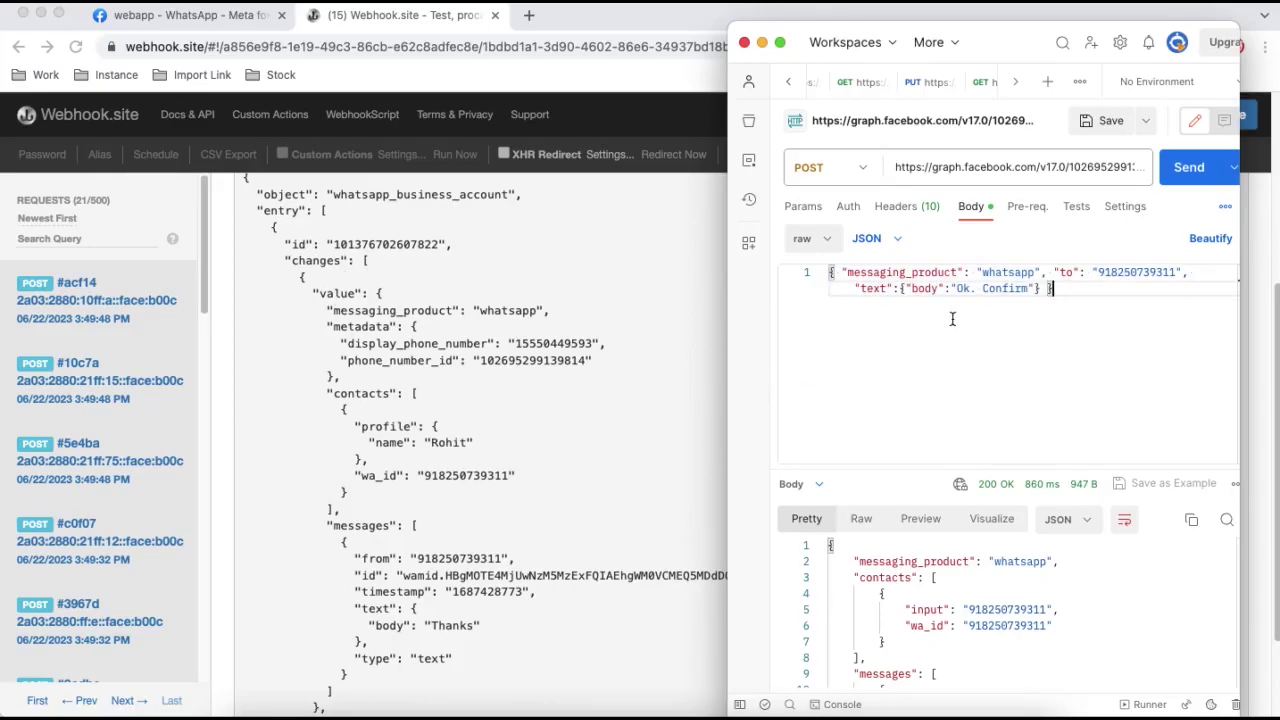